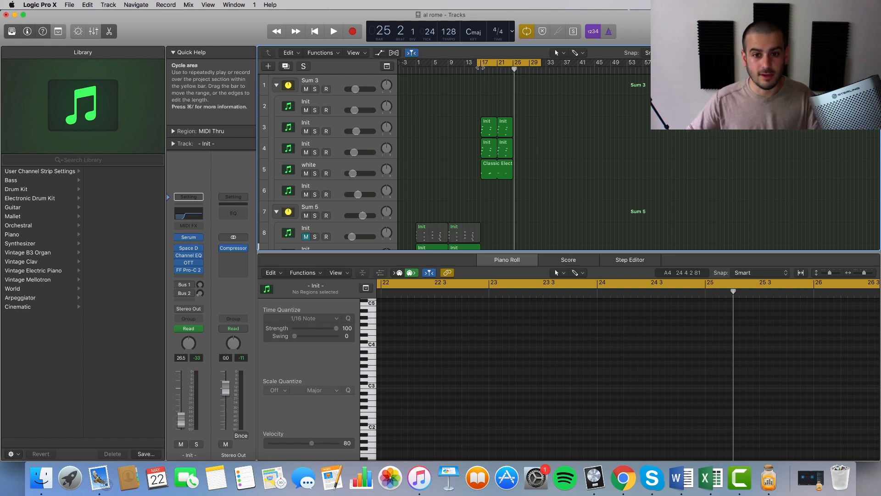
- Play back the arrangement within the cycle range, then stop playback
{"action": "mouse_move", "coordinate": [478, 58]}
{"action": "left_mouse_down"}
{"action": "mouse_move", "coordinate": [468, 62]}
{"action": "mouse_move", "coordinate": [478, 65]}
{"action": "left_mouse_up"}
{"action": "key", "text": "space"}
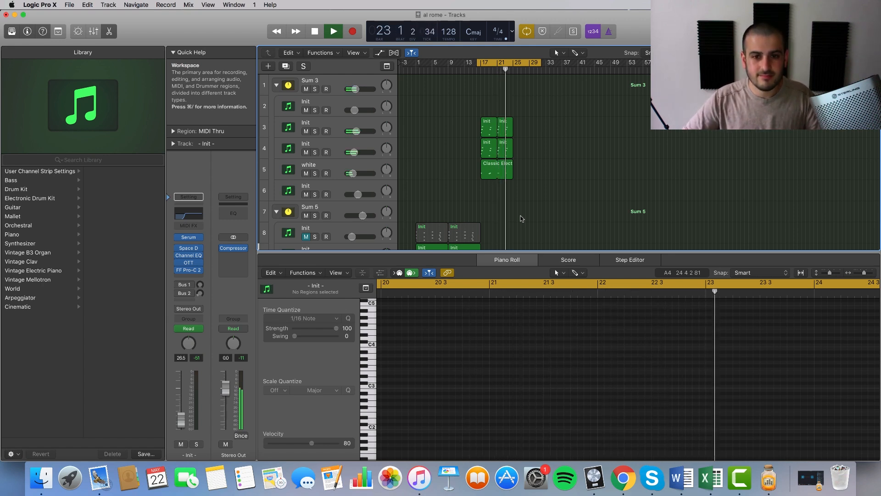
{"action": "key", "text": "space"}
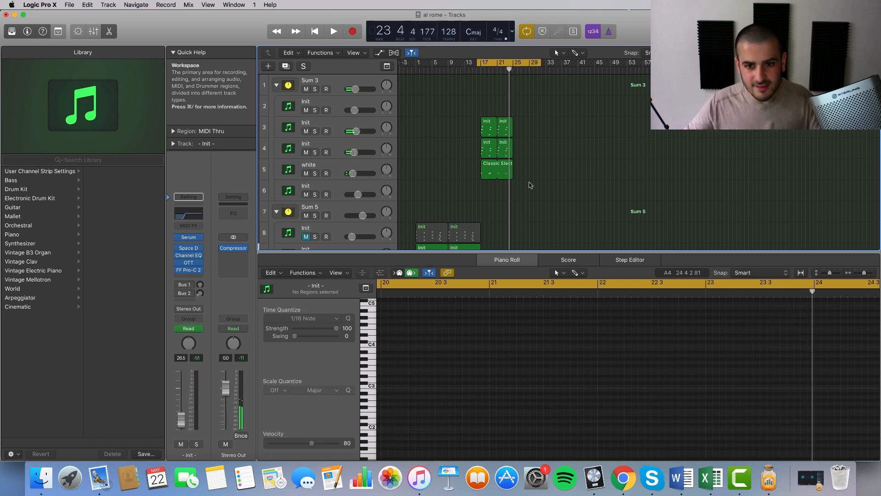
- Enlarge the timeline around bar 17 and set the cycle range to start about half a bar before it
{"action": "key", "text": "super+Right"}
{"action": "key", "text": "super+Right"}
{"action": "key", "text": "super+Right"}
{"action": "key", "text": "super+Right"}
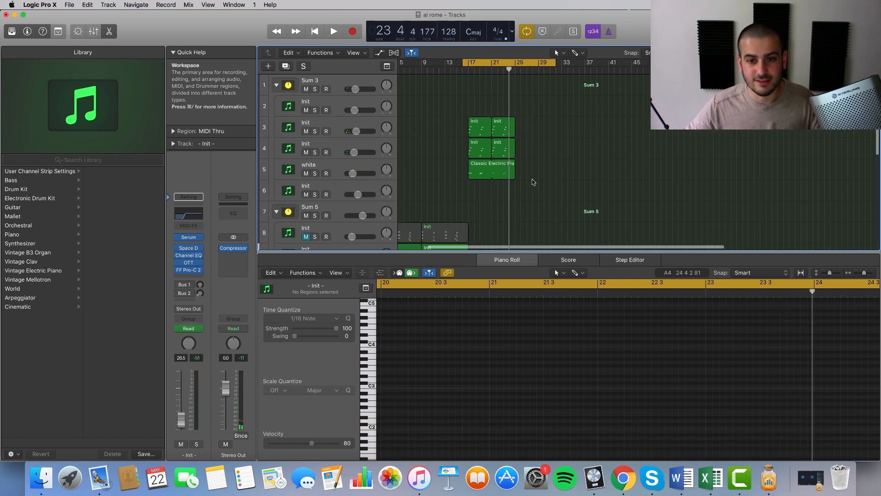
{"action": "scroll", "coordinate": [533, 181], "scroll_direction": "left", "scroll_amount": 6}
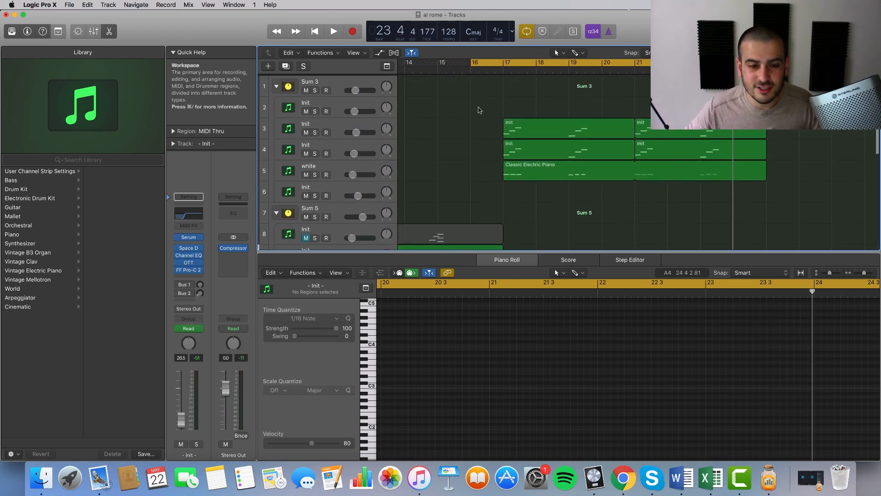
{"action": "left_click", "coordinate": [502, 62]}
{"action": "left_click", "coordinate": [503, 62]}
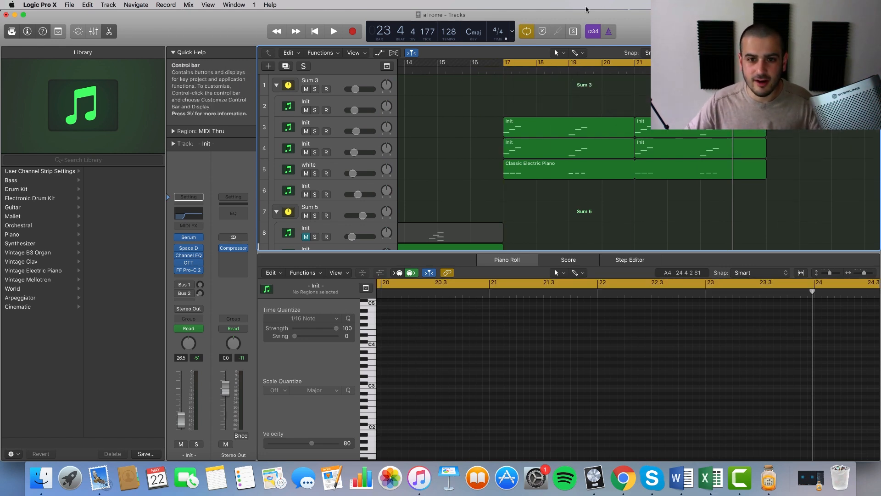
{"action": "left_click_drag", "start_coordinate": [501, 64], "coordinate": [487, 64]}
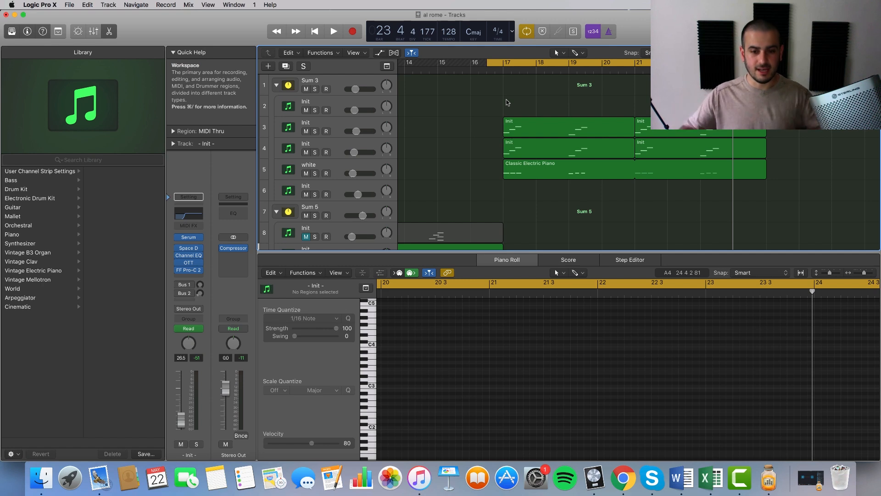
- Select the four Init regions on tracks 3 and 4 and look over the tracks below them
{"action": "left_click_drag", "start_coordinate": [468, 130], "coordinate": [668, 158]}
{"action": "scroll", "coordinate": [749, 176], "scroll_direction": "right", "scroll_amount": 4}
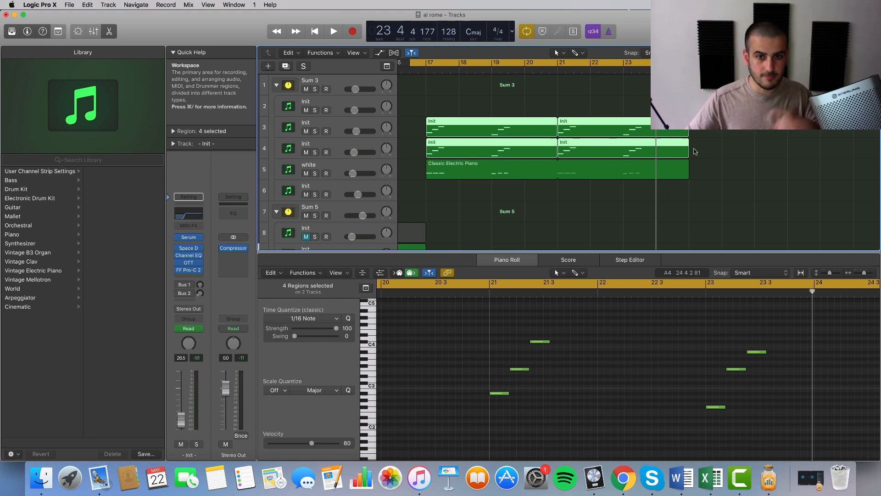
{"action": "scroll", "coordinate": [696, 151], "scroll_direction": "down", "scroll_amount": 6}
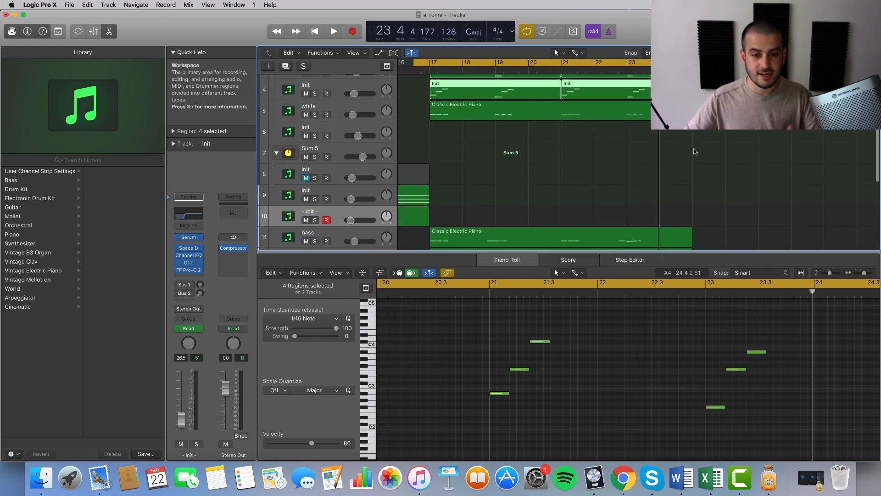
{"action": "scroll", "coordinate": [321, 185], "scroll_direction": "up", "scroll_amount": 4}
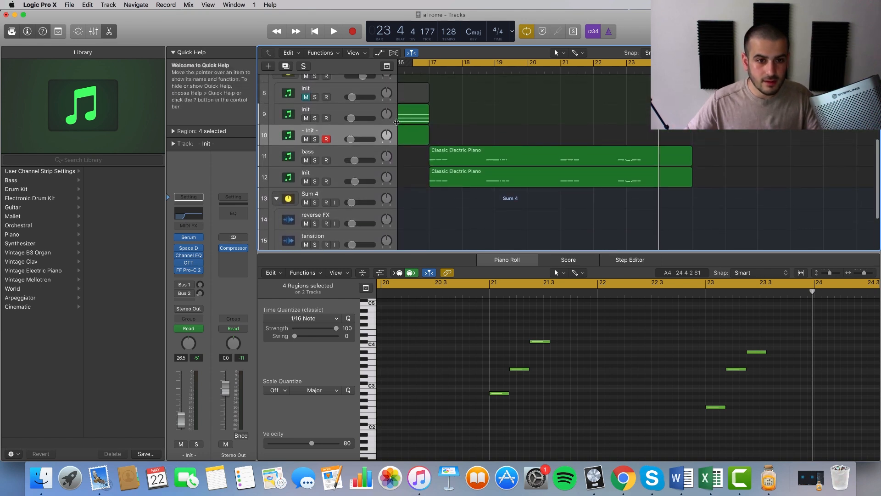
{"action": "scroll", "coordinate": [351, 180], "scroll_direction": "up", "scroll_amount": 8}
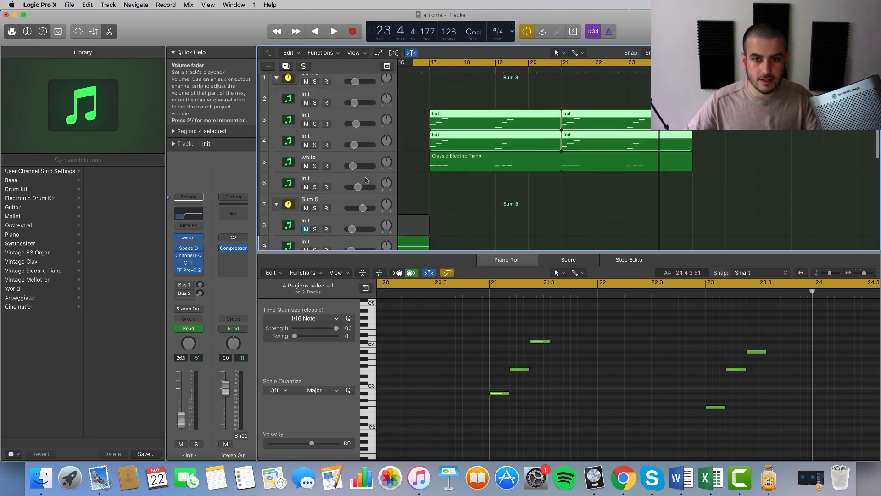
- Solo the white track, listen to its Classic Electric Piano region, and turn the solo off again
{"action": "left_click", "coordinate": [315, 174]}
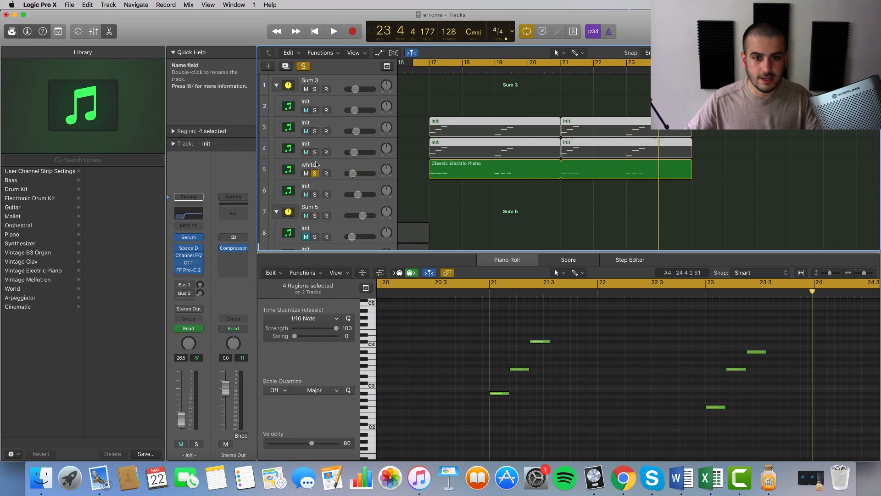
{"action": "left_click", "coordinate": [323, 166]}
{"action": "key", "text": "space"}
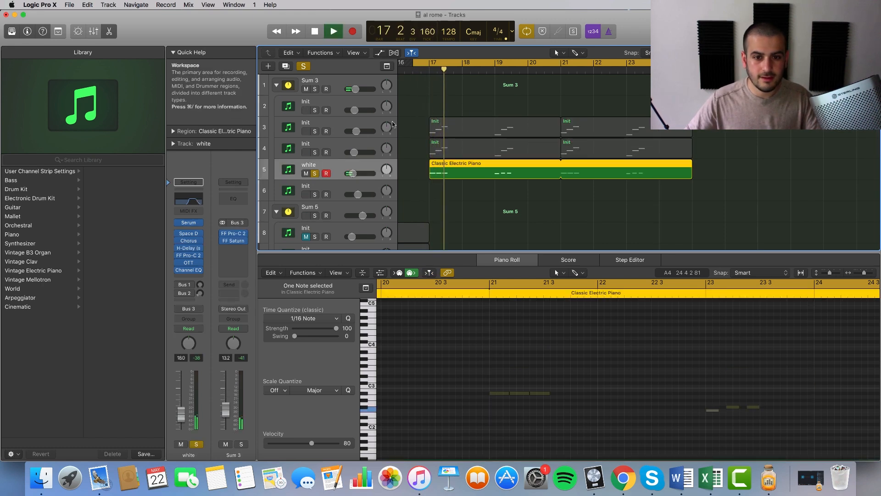
{"action": "key", "text": "space"}
{"action": "left_click", "coordinate": [315, 173]}
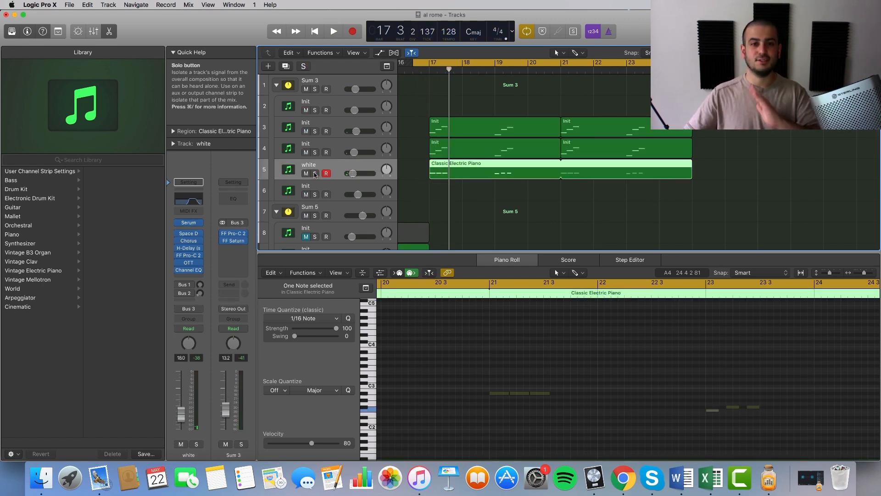
- Set the cycle range to start at bar 17 with a length of 9 bars
{"action": "left_click", "coordinate": [468, 196]}
{"action": "scroll", "coordinate": [468, 198], "scroll_direction": "left", "scroll_amount": 3}
{"action": "scroll", "coordinate": [468, 197], "scroll_direction": "down", "scroll_amount": 1}
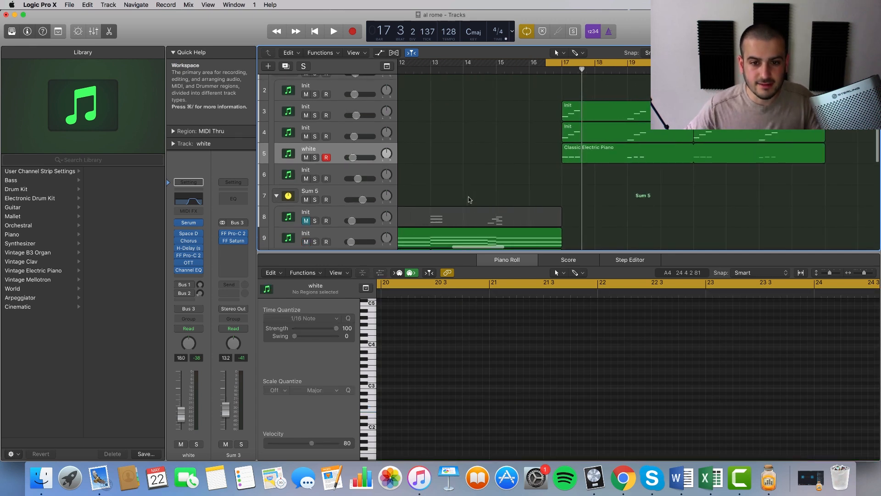
{"action": "scroll", "coordinate": [469, 200], "scroll_direction": "left", "scroll_amount": 2}
{"action": "scroll", "coordinate": [469, 199], "scroll_direction": "down", "scroll_amount": 5}
{"action": "scroll", "coordinate": [469, 200], "scroll_direction": "right", "scroll_amount": 5}
{"action": "scroll", "coordinate": [469, 200], "scroll_direction": "up", "scroll_amount": 4}
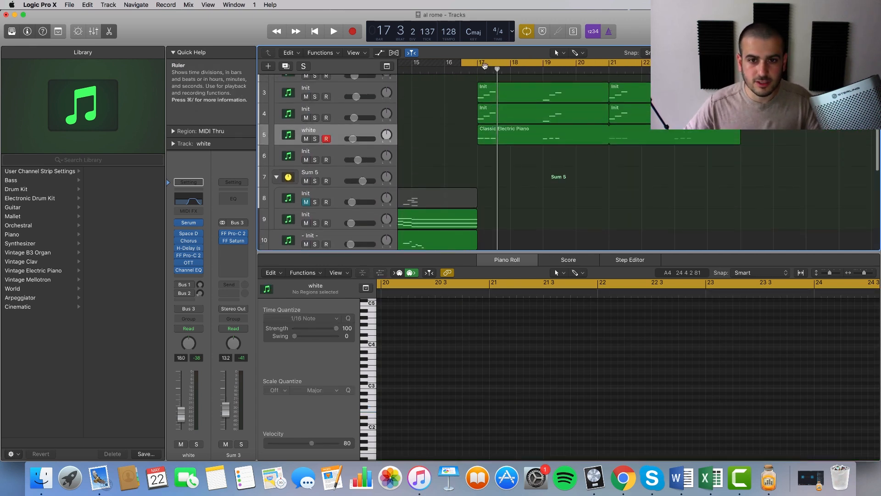
{"action": "left_click", "coordinate": [482, 62]}
{"action": "left_click_drag", "start_coordinate": [481, 62], "coordinate": [708, 64]}
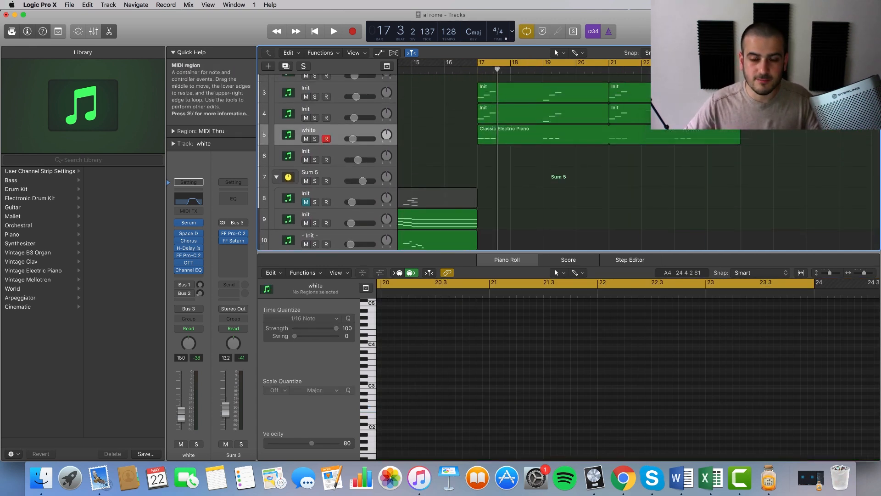
{"action": "scroll", "coordinate": [702, 105], "scroll_direction": "up", "scroll_amount": 3}
{"action": "left_click_drag", "start_coordinate": [773, 64], "coordinate": [476, 70]}
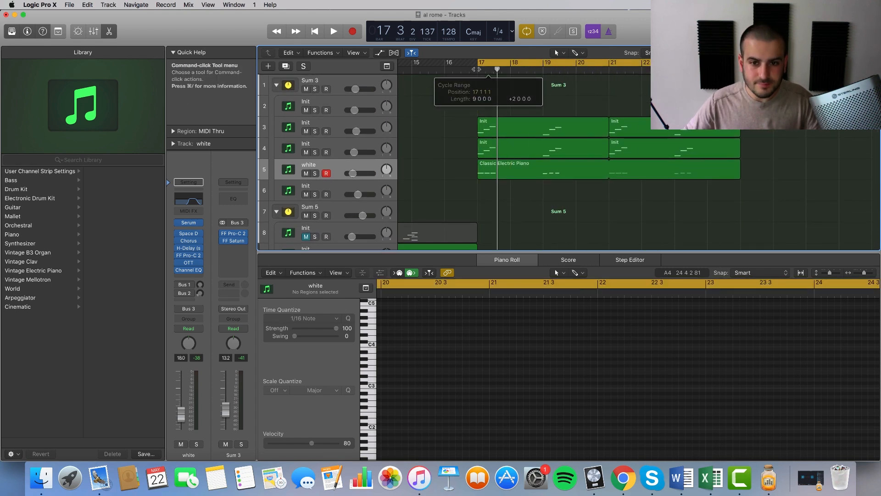
- Solo the Init track 3 and listen to its melody regions from bar 17
{"action": "left_click", "coordinate": [319, 128]}
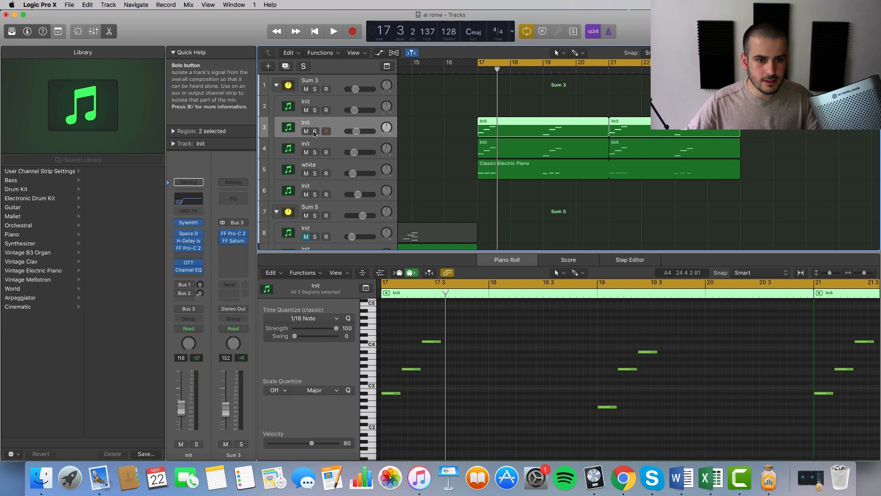
{"action": "left_click", "coordinate": [315, 131]}
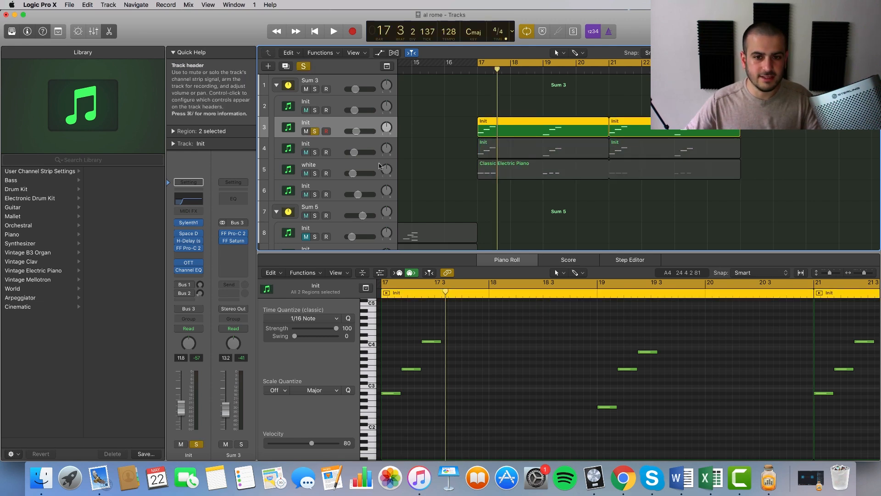
{"action": "key", "text": "space"}
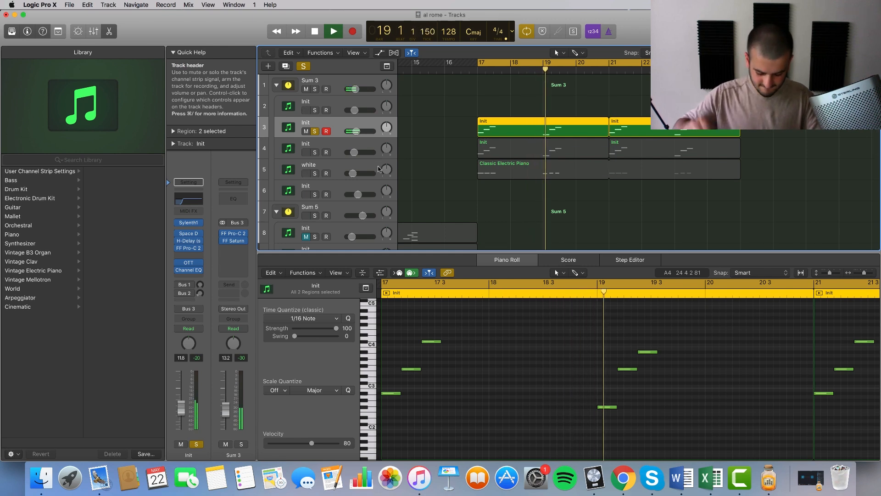
{"action": "key", "text": "space"}
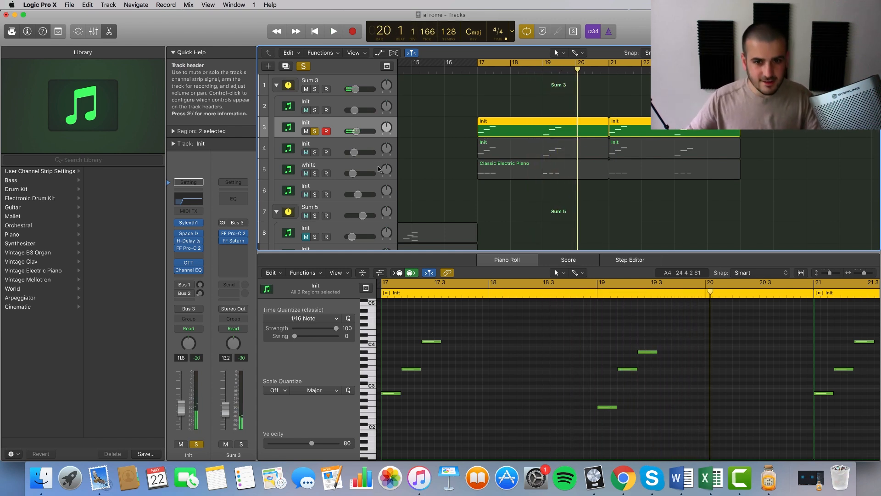
- Switch the solo to Init track 4, listen to it, then turn the solo off and select the track
{"action": "left_click", "coordinate": [354, 145]}
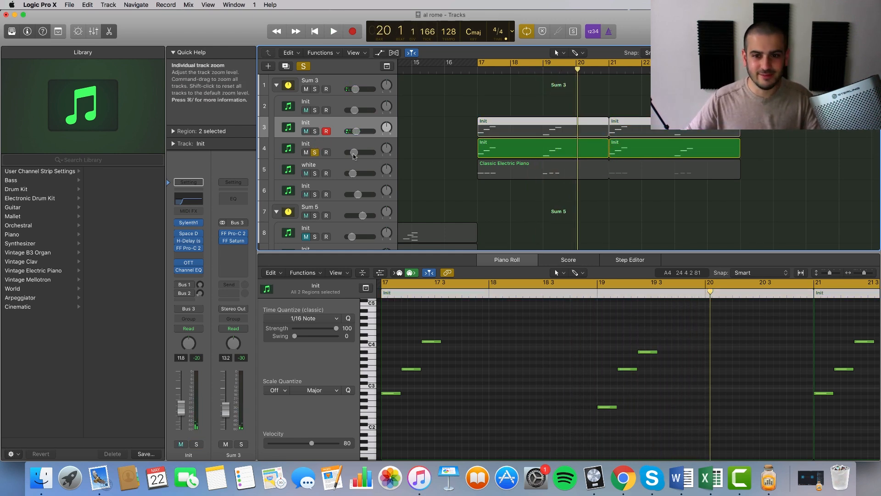
{"action": "key", "text": "space"}
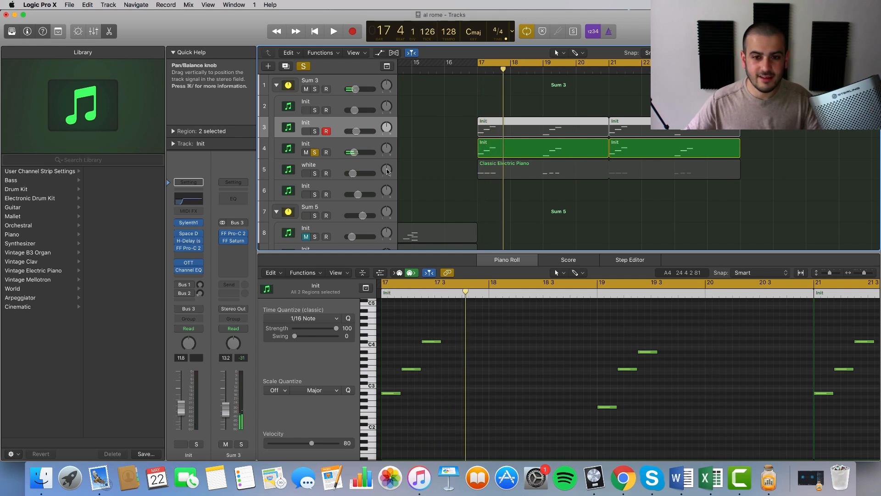
{"action": "left_click", "coordinate": [315, 153]}
{"action": "left_click", "coordinate": [321, 155]}
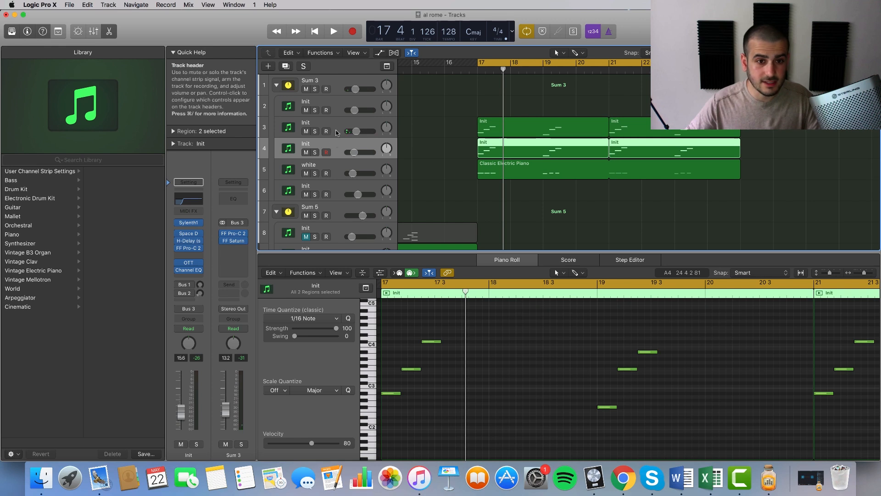
- Display the notes of track 3's Init regions and the white track's Classic Electric Piano region in the Piano Roll
{"action": "left_click", "coordinate": [336, 132]}
{"action": "scroll", "coordinate": [333, 169], "scroll_direction": "down", "scroll_amount": 1}
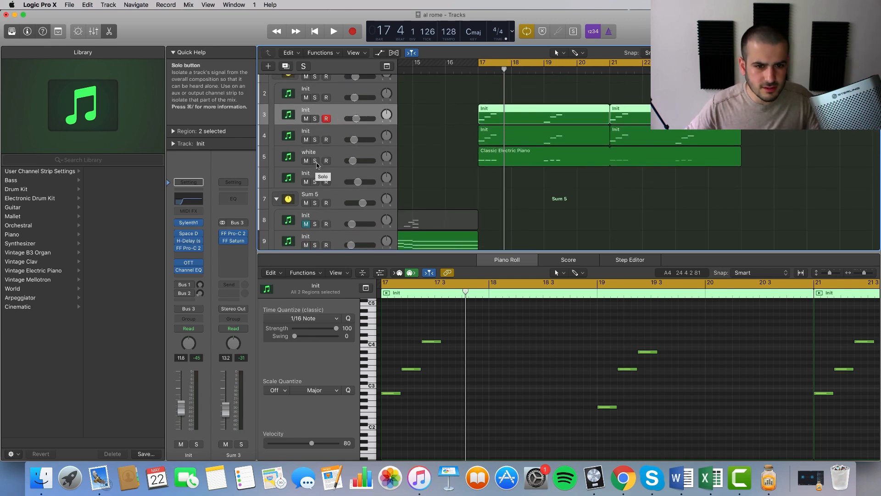
{"action": "left_click", "coordinate": [487, 159]}
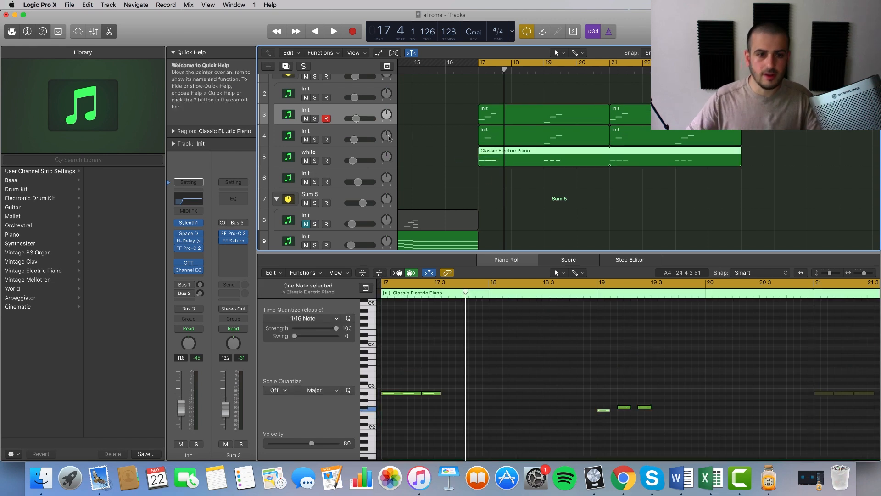
- Create one software instrument track with the default patch directly below Init track 6
{"action": "left_click", "coordinate": [327, 176]}
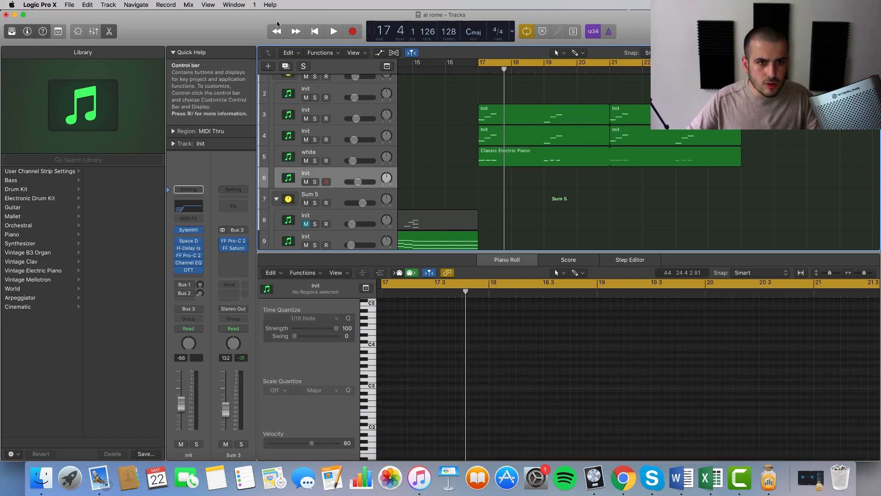
{"action": "left_click", "coordinate": [268, 66]}
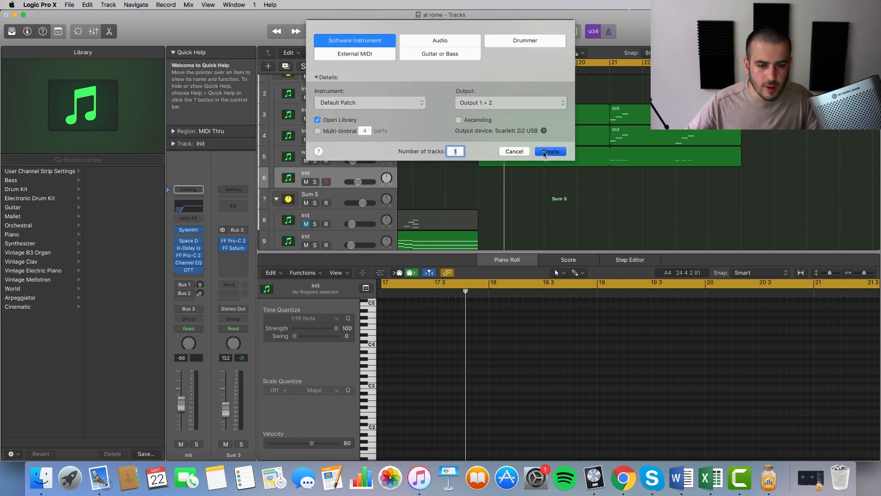
{"action": "left_click", "coordinate": [544, 153]}
- Replace the new track's Vintage Electric Piano instrument with LennarDigital's Sylenth1
{"action": "left_click", "coordinate": [188, 219]}
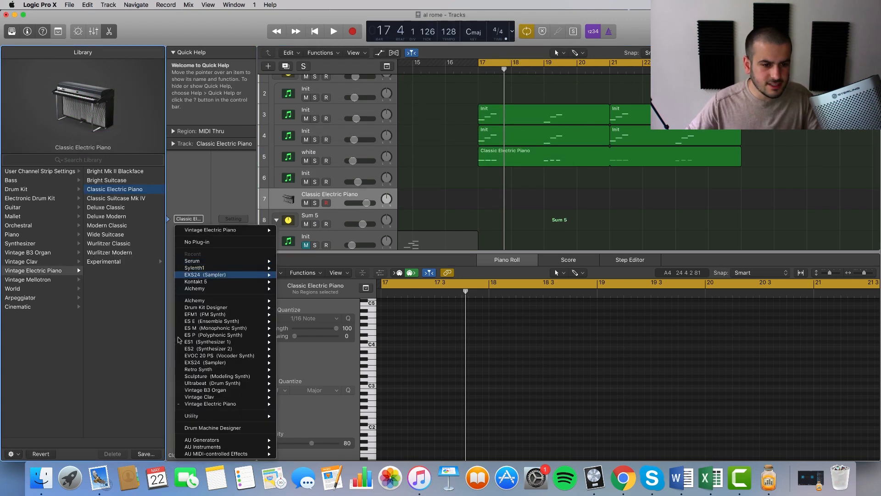
{"action": "mouse_move", "coordinate": [236, 291]}
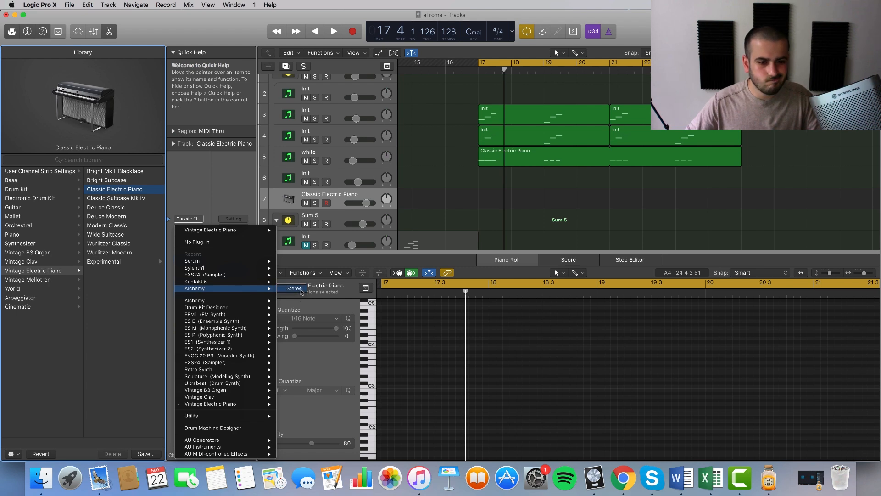
{"action": "mouse_move", "coordinate": [192, 454]}
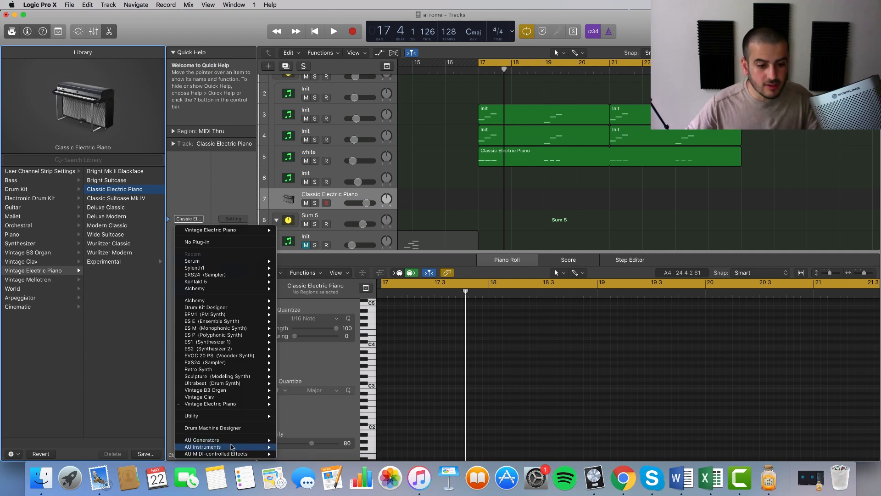
{"action": "mouse_move", "coordinate": [232, 447]}
{"action": "mouse_move", "coordinate": [321, 419]}
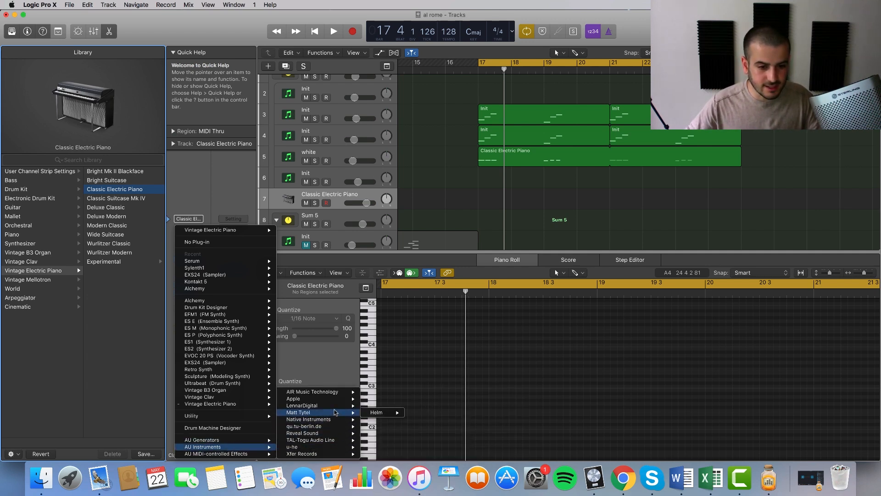
{"action": "mouse_move", "coordinate": [337, 406]}
{"action": "left_click", "coordinate": [423, 406]}
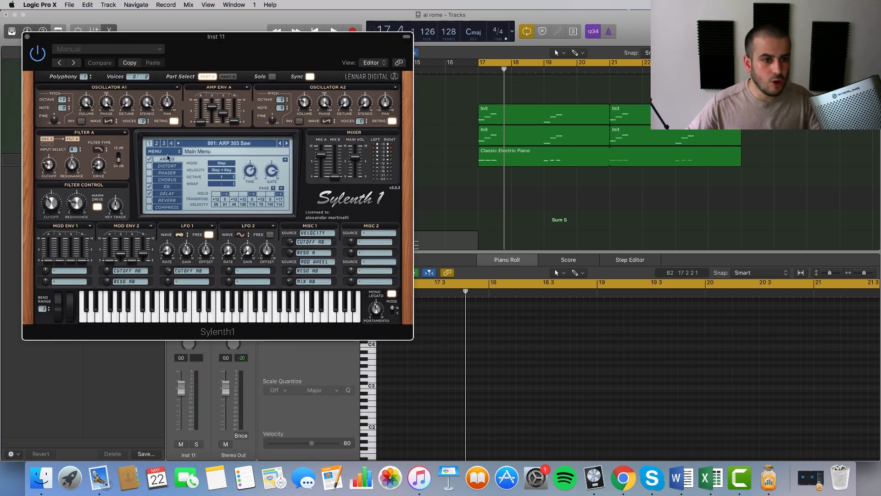
- Apply the preset Insert command in Sylenth1 and close the plug-in window
{"action": "left_click", "coordinate": [174, 152]}
{"action": "mouse_move", "coordinate": [184, 160]}
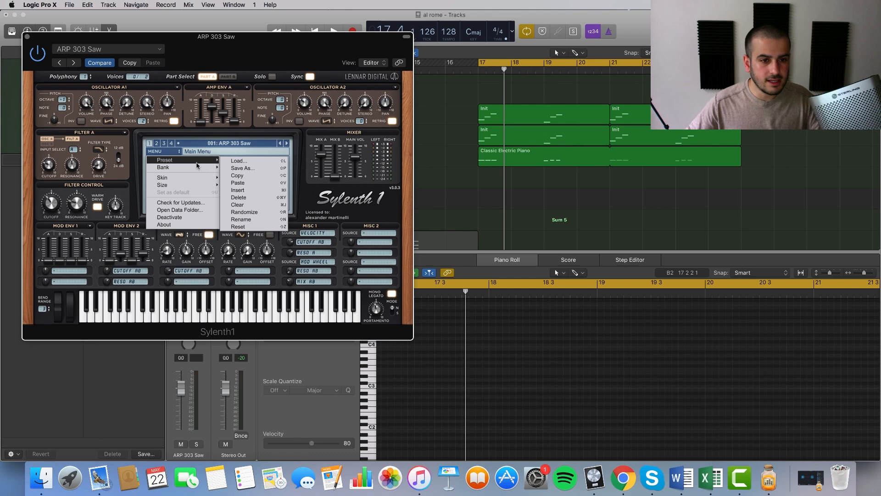
{"action": "left_click", "coordinate": [243, 190]}
{"action": "left_click", "coordinate": [27, 37]}
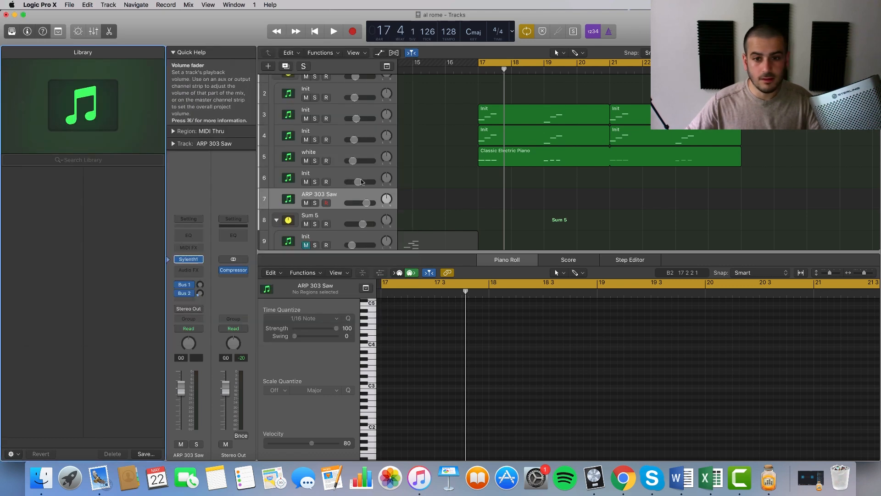
- Copy track 4's first Init region to the new Sylenth1 track 7, starting at bar 17
{"action": "left_click", "coordinate": [551, 143]}
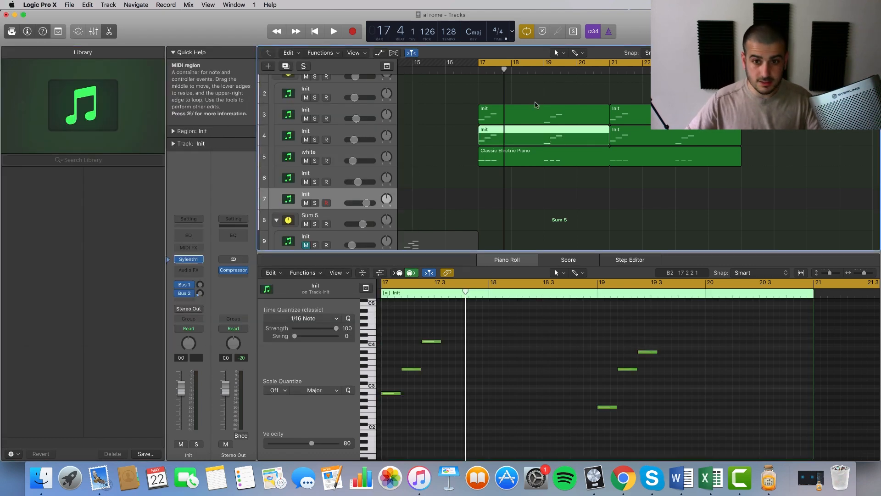
{"action": "left_click", "coordinate": [479, 72]}
{"action": "key", "text": "super+v"}
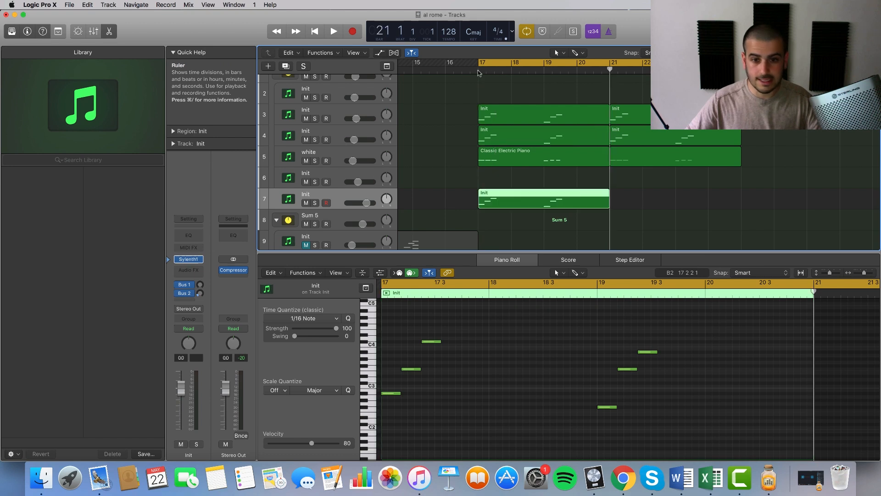
- Audition the second and third notes of the copied region in the Piano Roll
{"action": "left_click", "coordinate": [433, 379]}
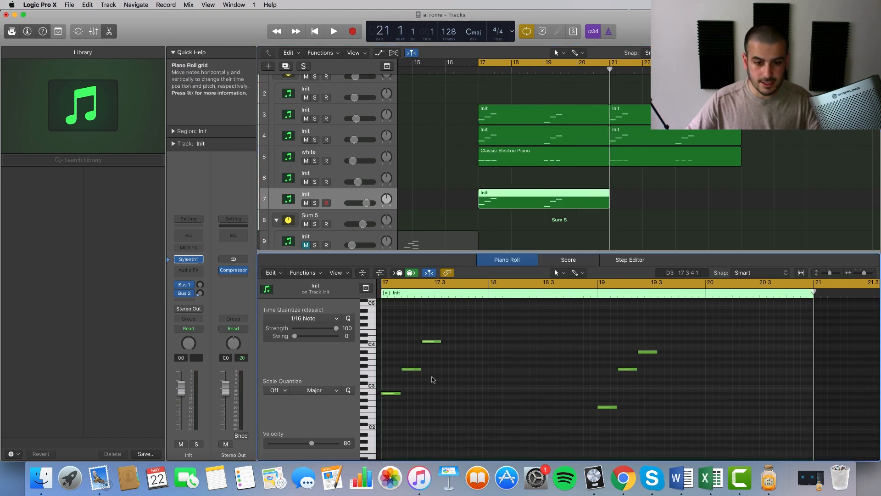
{"action": "left_click", "coordinate": [413, 369]}
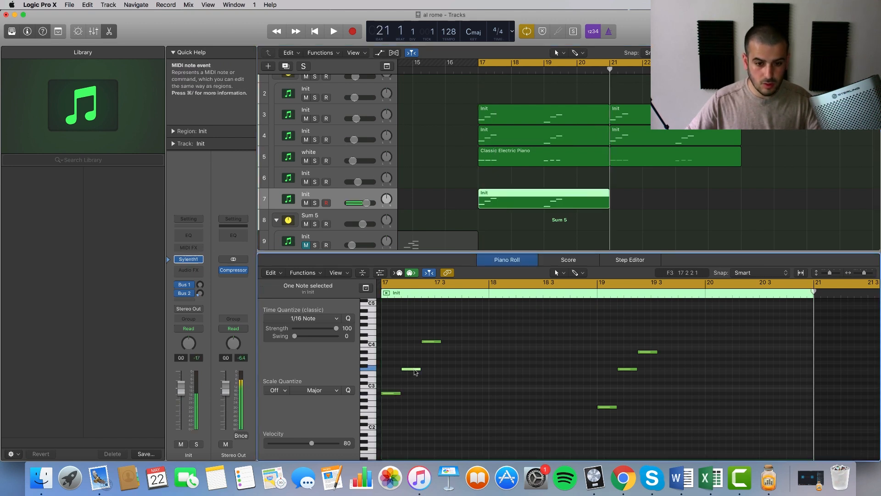
{"action": "left_click", "coordinate": [436, 342]}
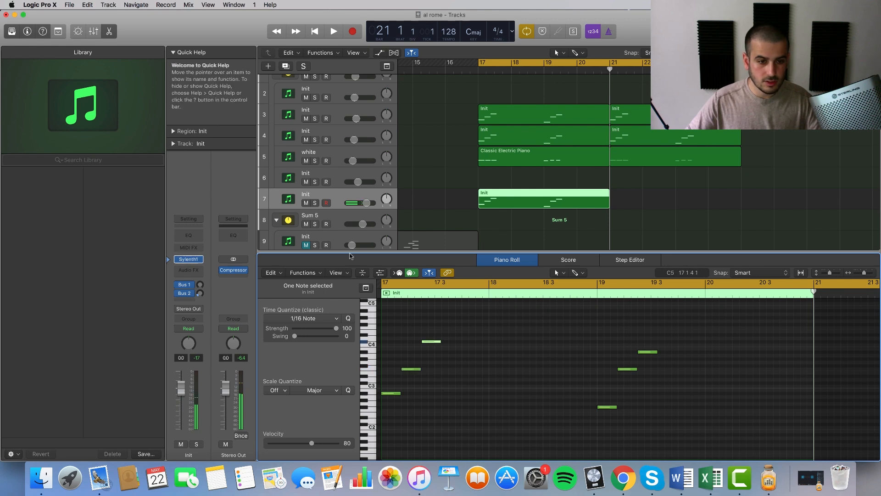
- Lower the new Sylenth1 track's volume to -8.6 dB and solo the track during playback
{"action": "left_click_drag", "start_coordinate": [180, 389], "coordinate": [180, 404]}
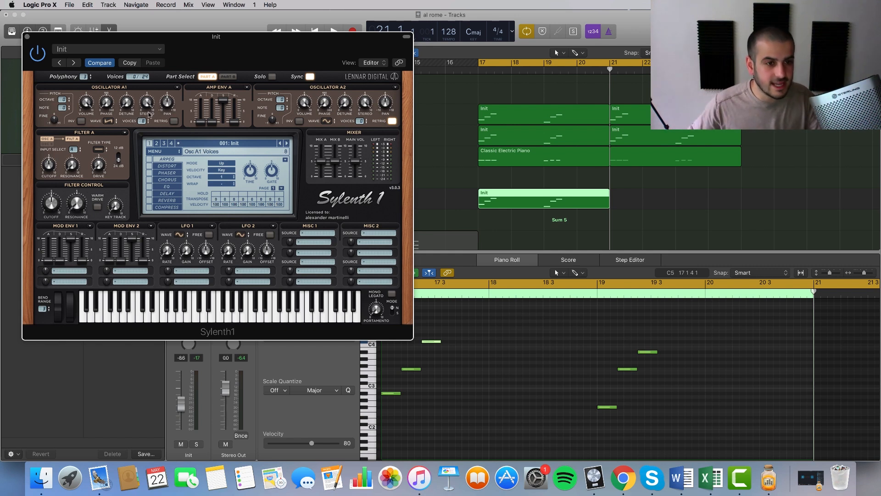
{"action": "key", "text": "space"}
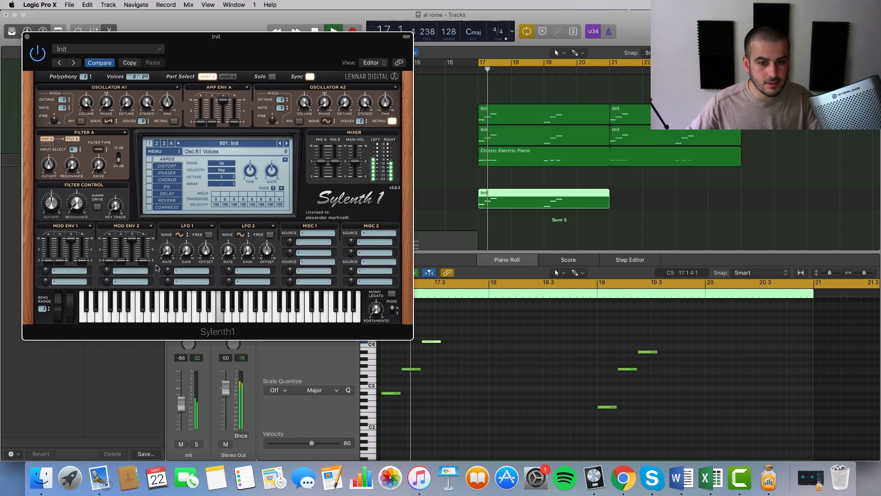
{"action": "key", "text": "s"}
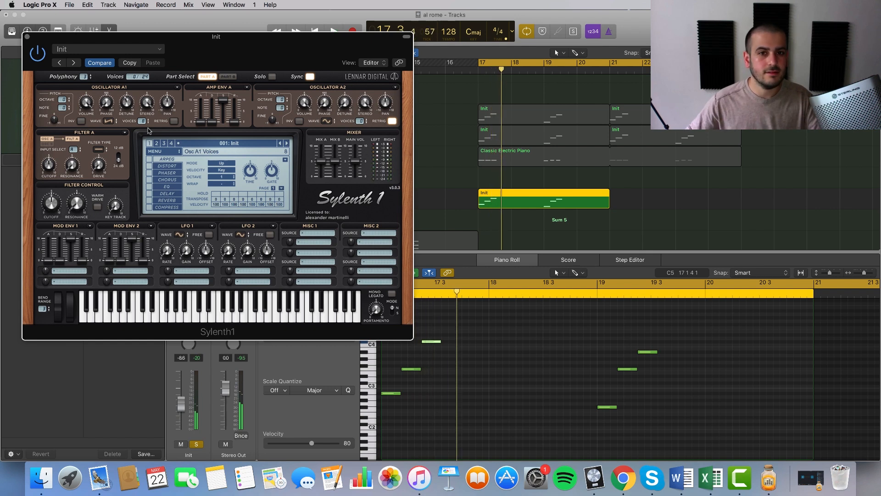
- Set Sylenth1's Oscillator A1 waveform to Half Pulse and Filter A's type to low-pass, and play the part
{"action": "left_click", "coordinate": [115, 121]}
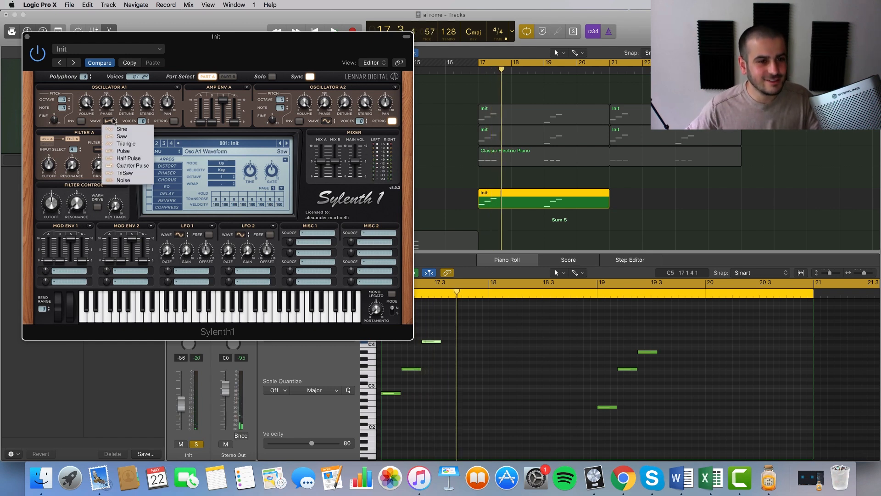
{"action": "left_click", "coordinate": [112, 157]}
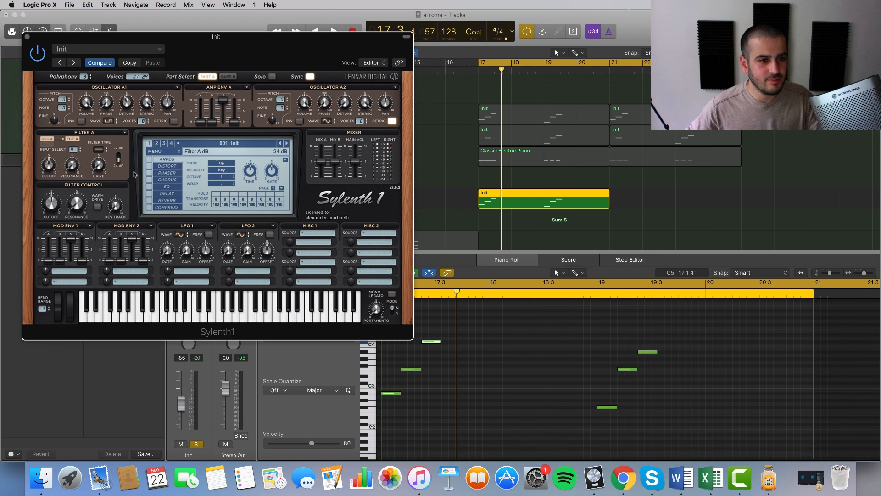
{"action": "left_click", "coordinate": [118, 121]}
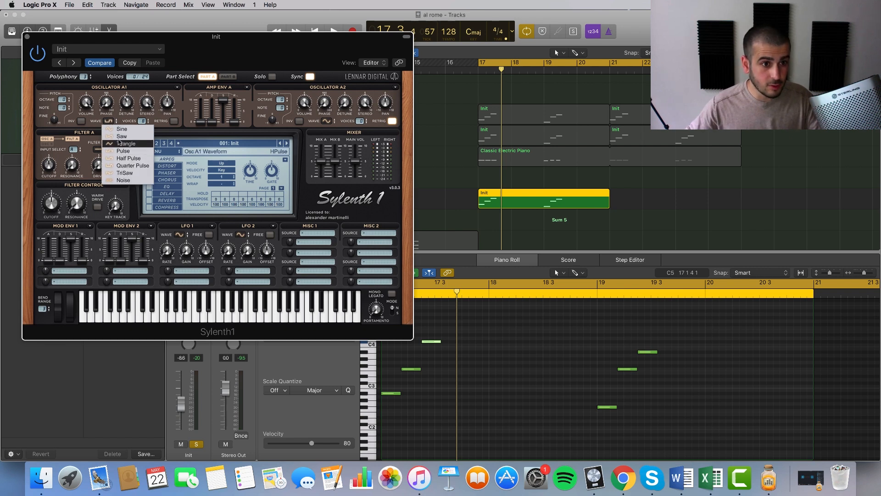
{"action": "left_click", "coordinate": [121, 163]}
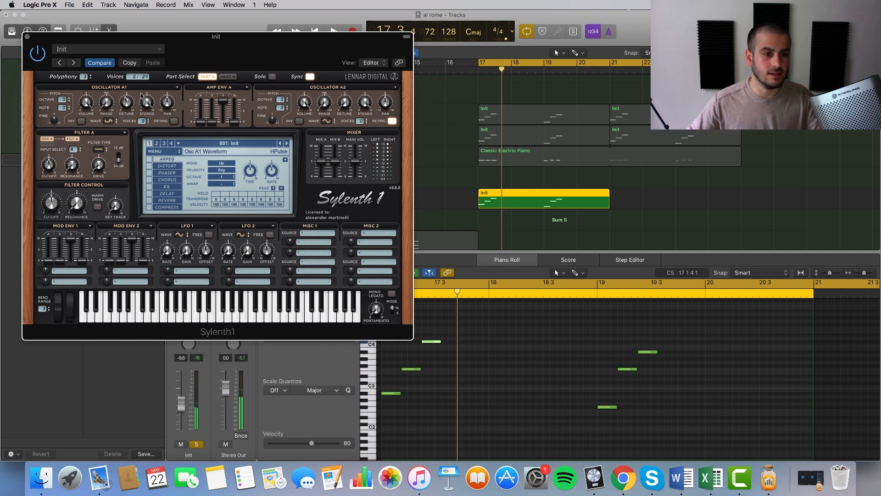
{"action": "left_click", "coordinate": [97, 150]}
{"action": "left_click", "coordinate": [98, 164]}
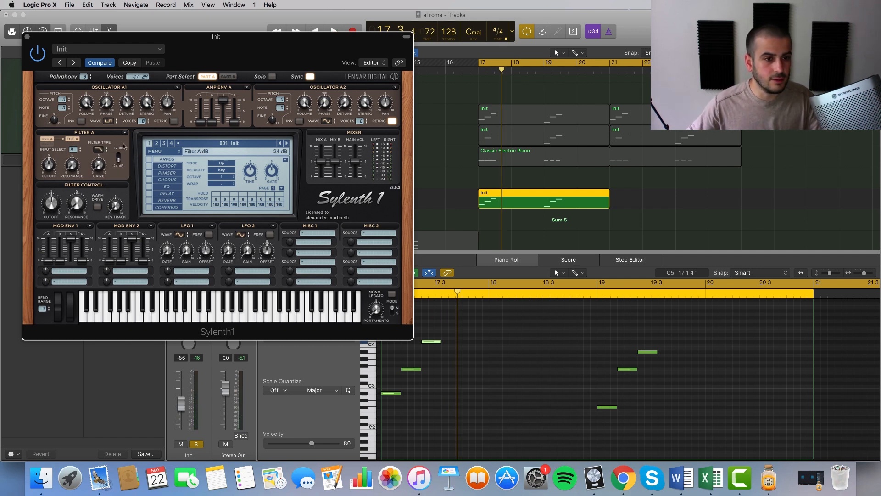
{"action": "key", "text": "space"}
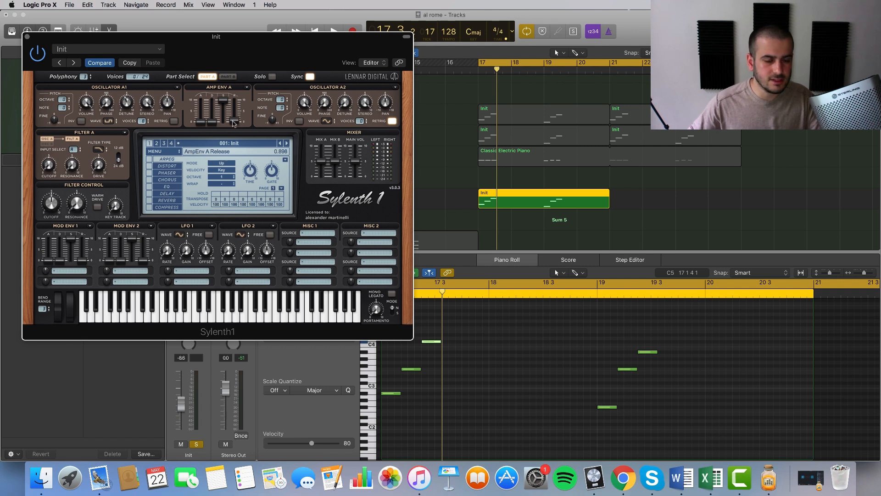
- Route Mod Env 1 to Cutoff A with its sustain at 0, and audition the result
{"action": "left_click", "coordinate": [58, 273]}
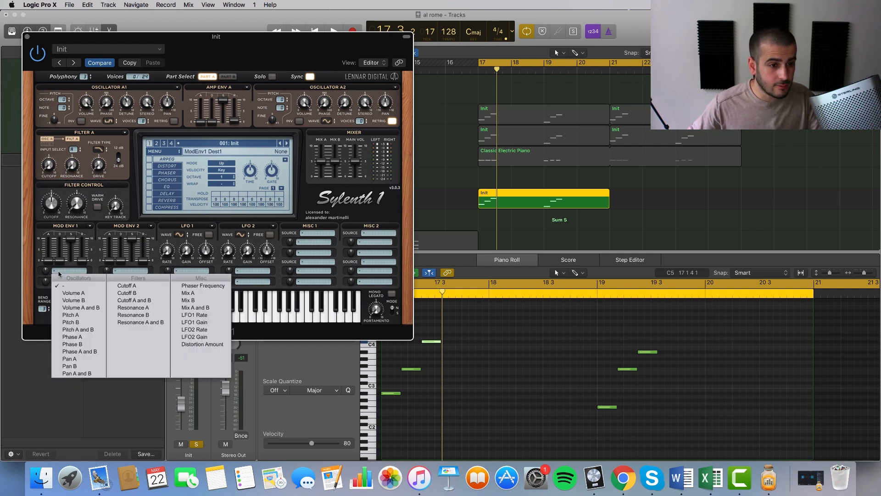
{"action": "left_click", "coordinate": [138, 285]}
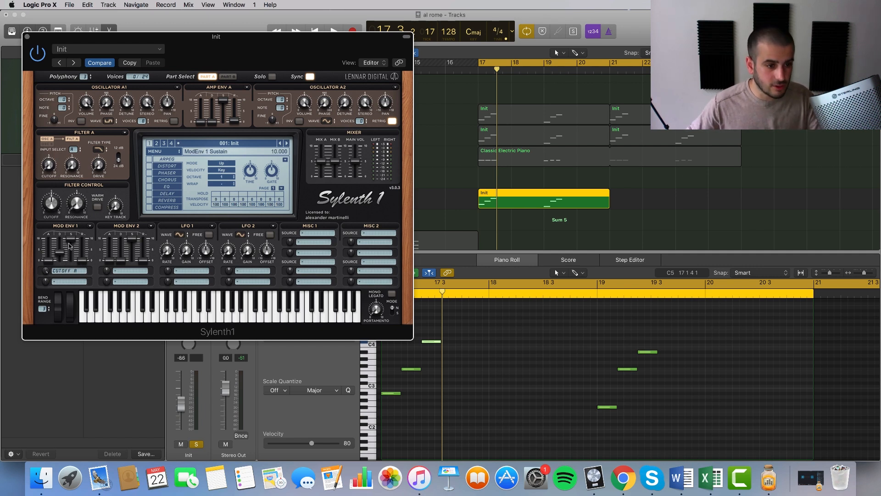
{"action": "left_click_drag", "start_coordinate": [69, 245], "coordinate": [69, 262]}
{"action": "key", "text": "space"}
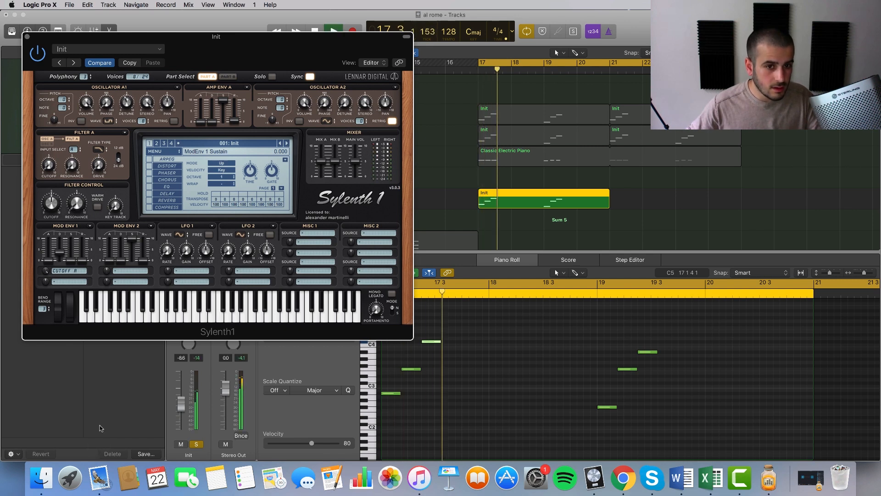
{"action": "key", "text": "space"}
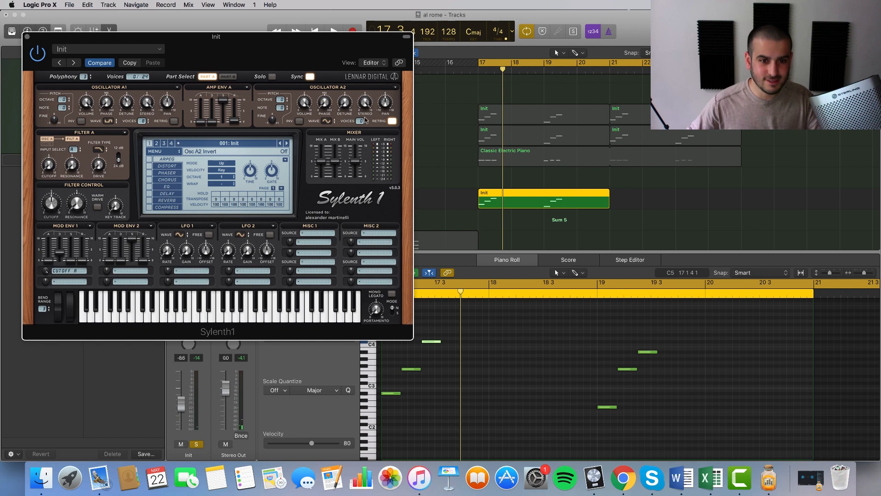
- Set Oscillator A2's waveform to Half Pulse and listen to the part
{"action": "left_click", "coordinate": [326, 120]}
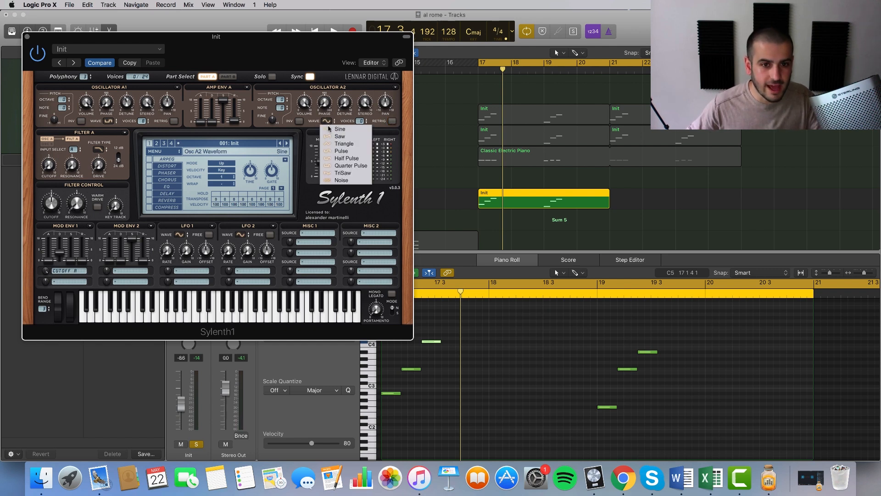
{"action": "left_click", "coordinate": [344, 158]}
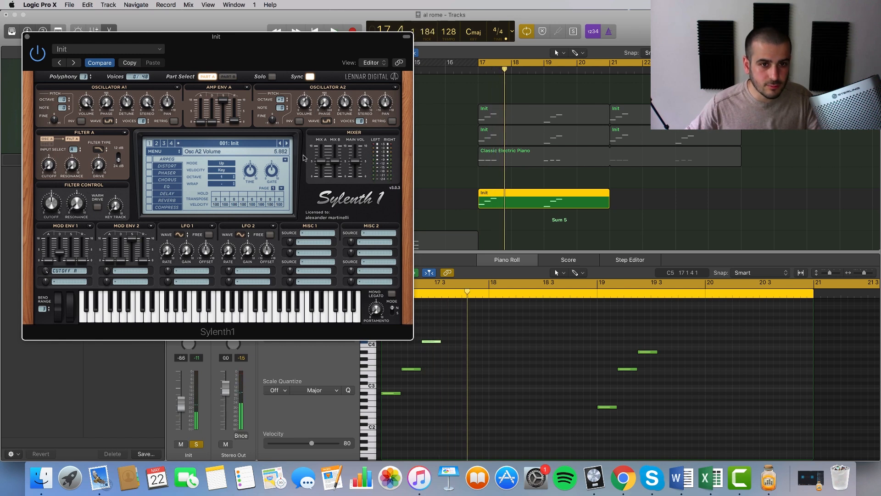
{"action": "key", "text": "space"}
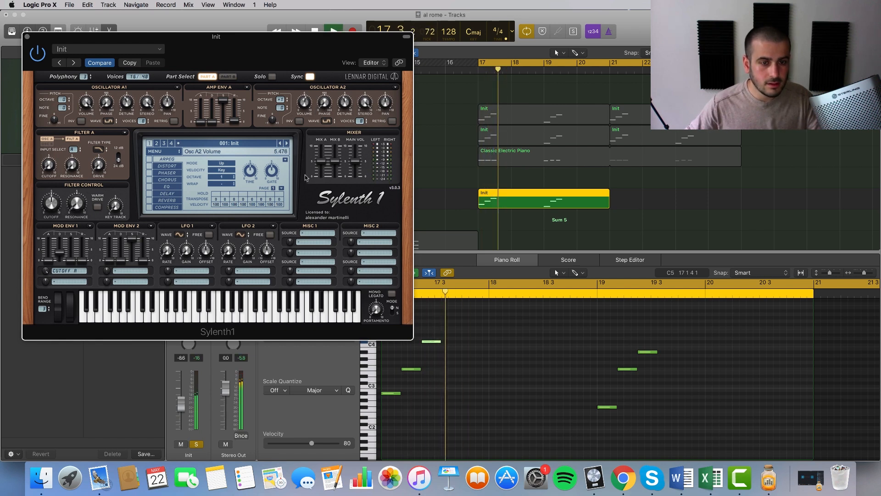
{"action": "key", "text": "space"}
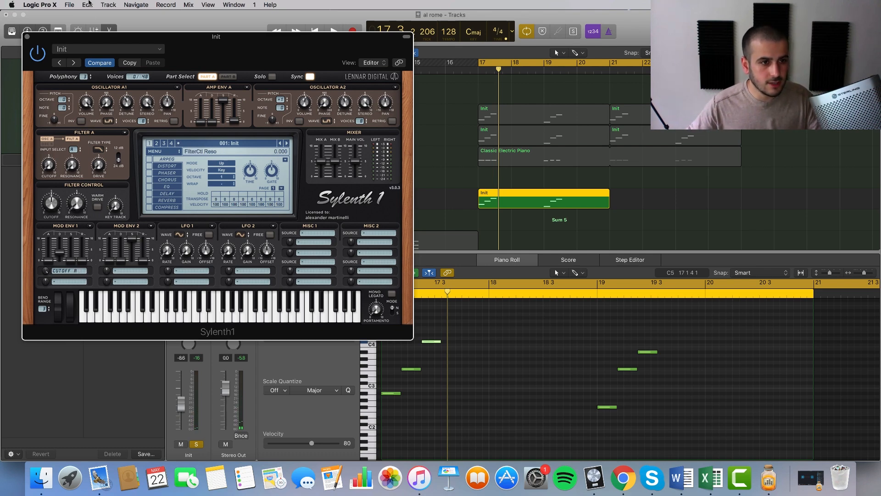
- Close Sylenth1 and insert a stereo Space Designer reverb on the new track
{"action": "left_click", "coordinate": [27, 37]}
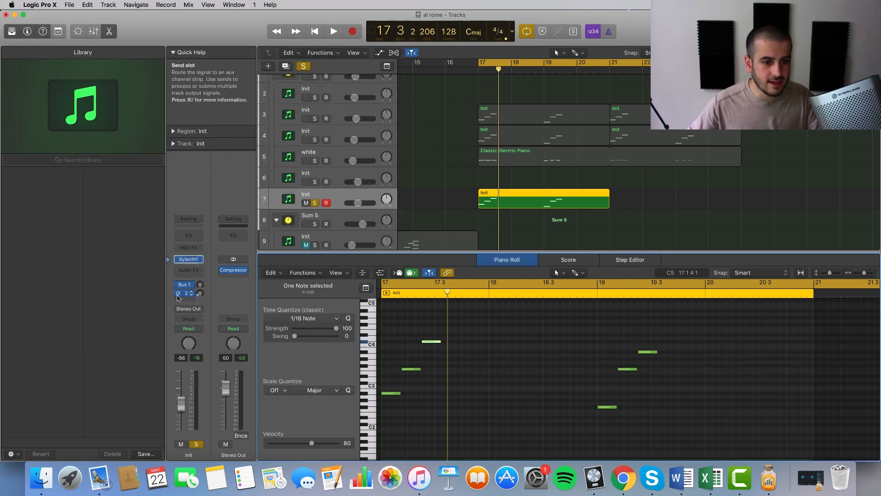
{"action": "left_click", "coordinate": [189, 270]}
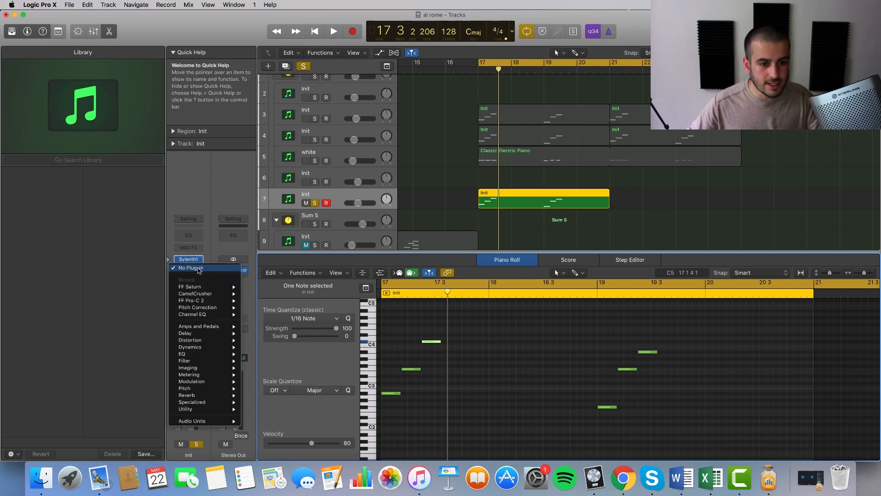
{"action": "mouse_move", "coordinate": [202, 395]}
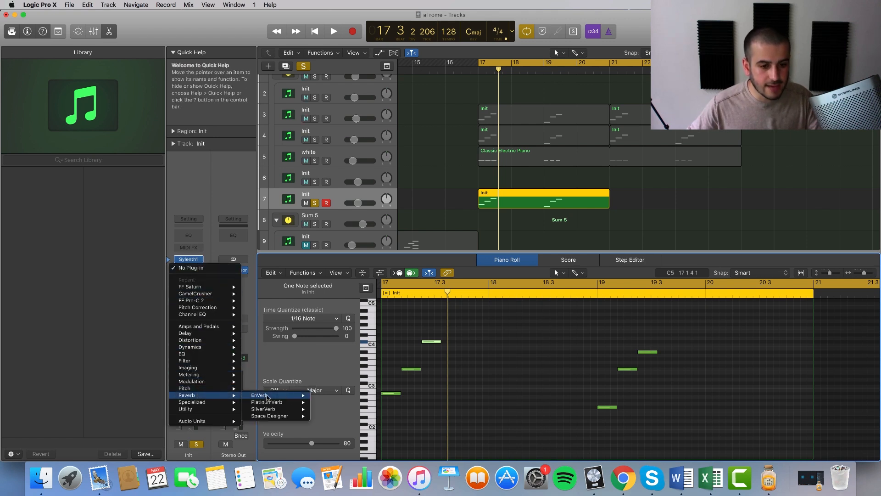
{"action": "mouse_move", "coordinate": [286, 415]}
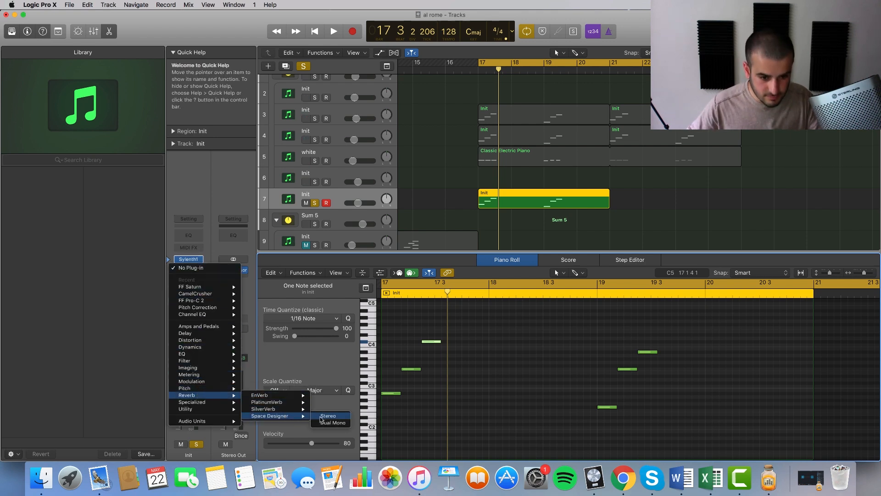
{"action": "left_click", "coordinate": [321, 417]}
- Load Space Designer's 04.4s Dream Hall preset from the large-space halls
{"action": "left_click", "coordinate": [143, 53]}
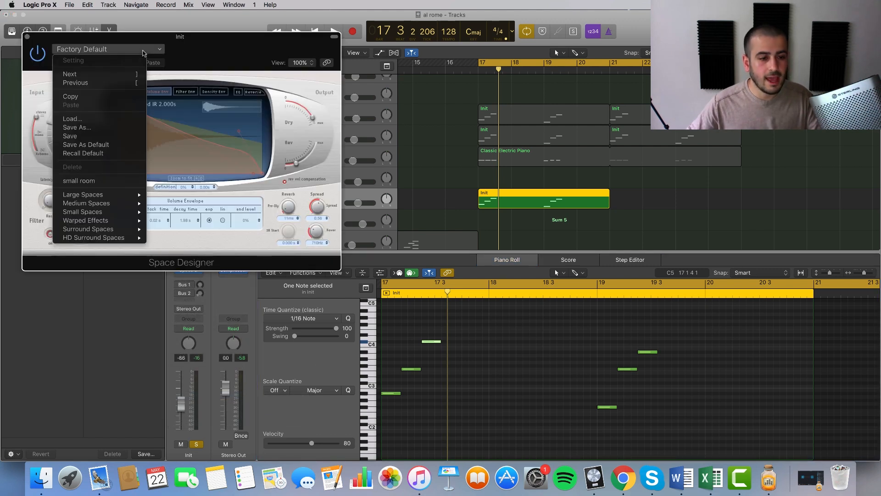
{"action": "left_click", "coordinate": [220, 110]}
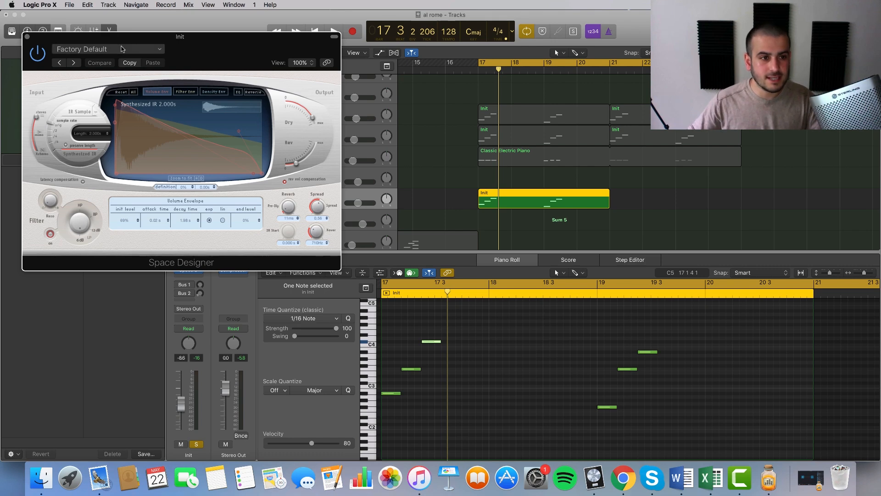
{"action": "left_click", "coordinate": [117, 48]}
{"action": "mouse_move", "coordinate": [123, 197]}
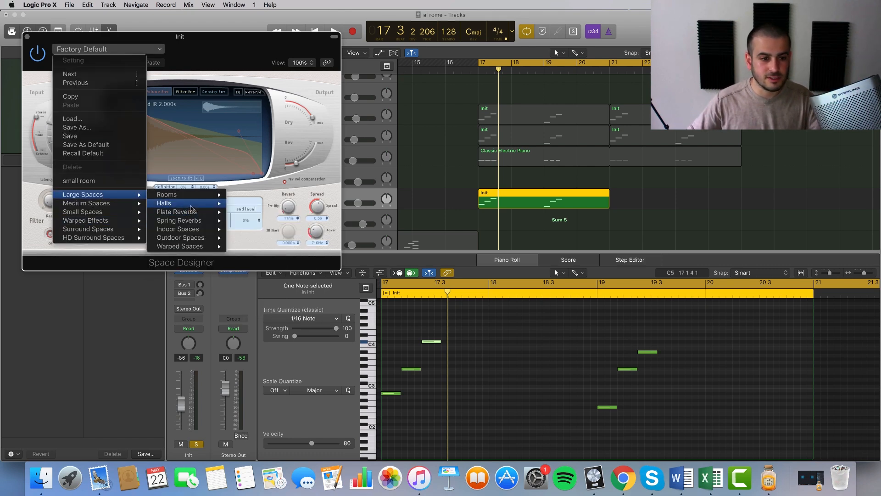
{"action": "mouse_move", "coordinate": [193, 204]}
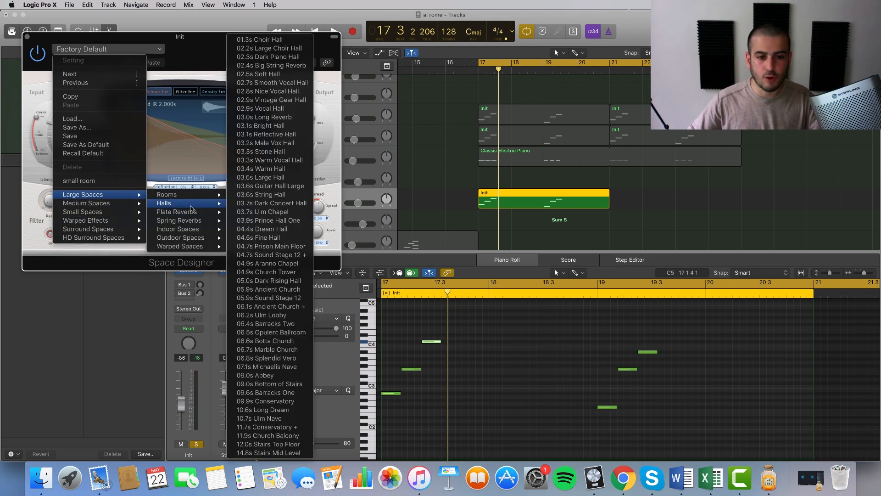
{"action": "left_click", "coordinate": [285, 232]}
- Set Space Designer's reverb output level to -24.0 dB and raise its pre-delay, checking the sound with playback
{"action": "left_click_drag", "start_coordinate": [298, 166], "coordinate": [299, 164]}
{"action": "key", "text": "space"}
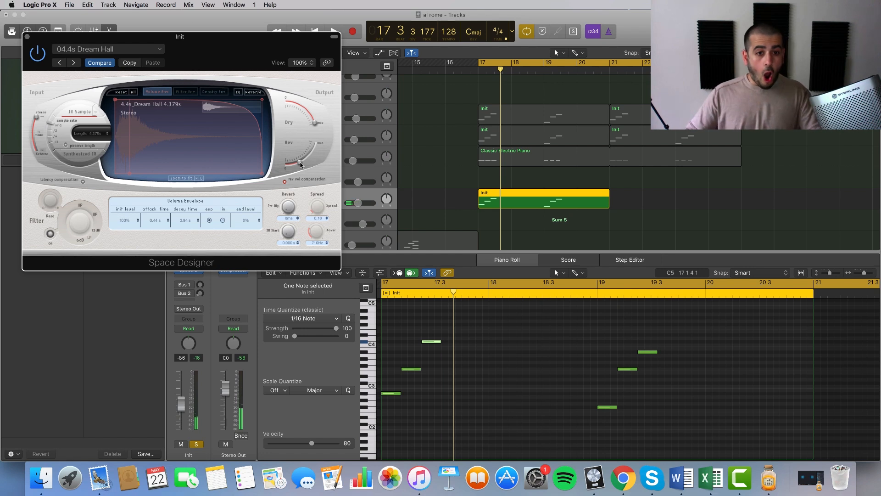
{"action": "left_click_drag", "start_coordinate": [301, 165], "coordinate": [298, 167]}
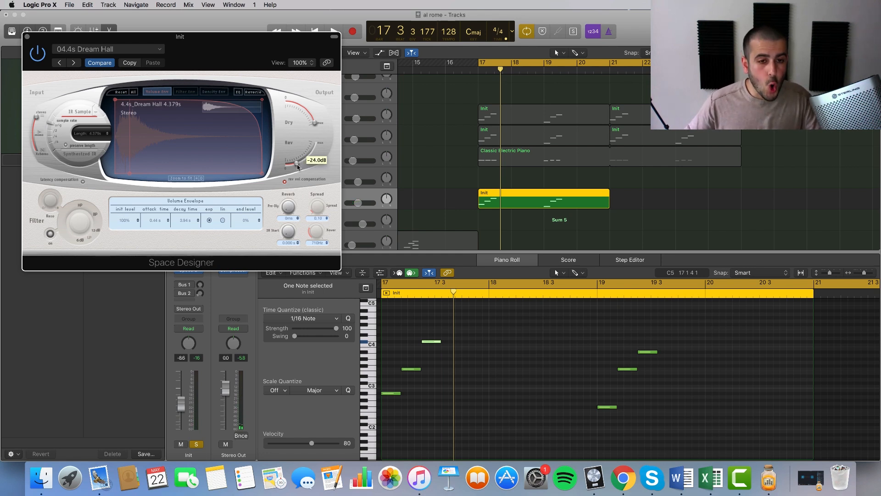
{"action": "key", "text": "space"}
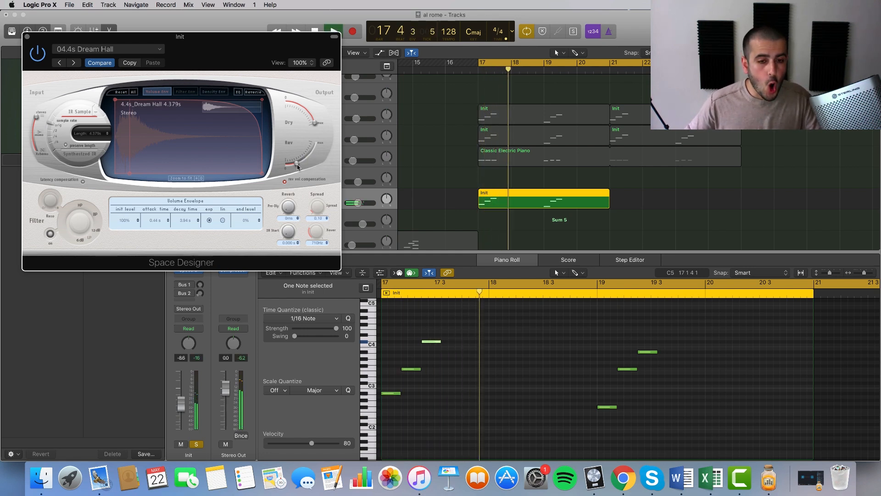
{"action": "key", "text": "space"}
{"action": "left_click_drag", "start_coordinate": [290, 207], "coordinate": [290, 195]}
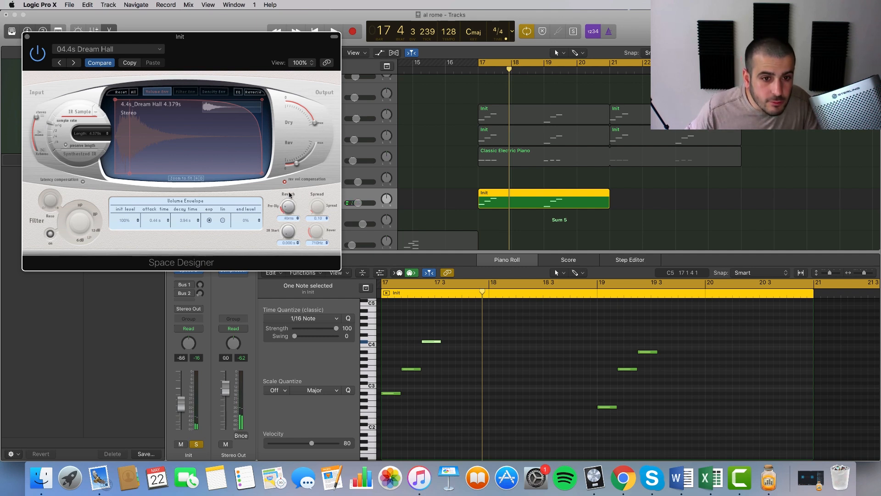
{"action": "key", "text": "space"}
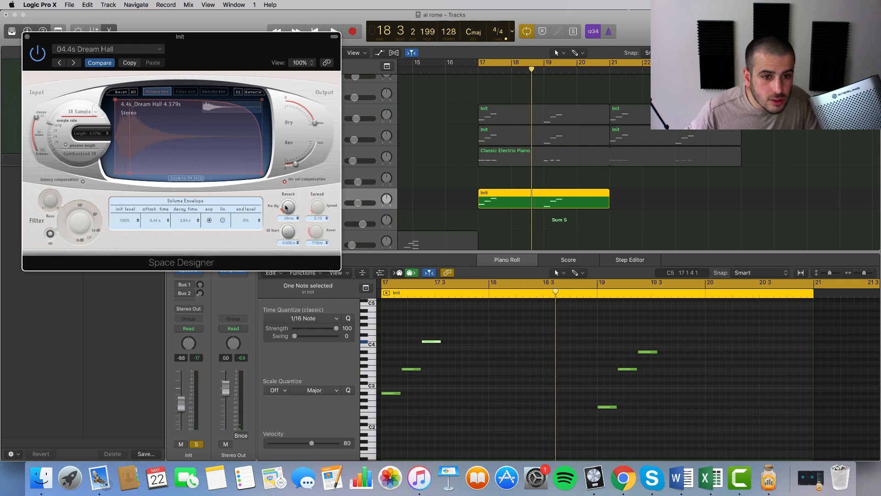
- Play back the part to check the reverb, then close Space Designer
{"action": "key", "text": "space"}
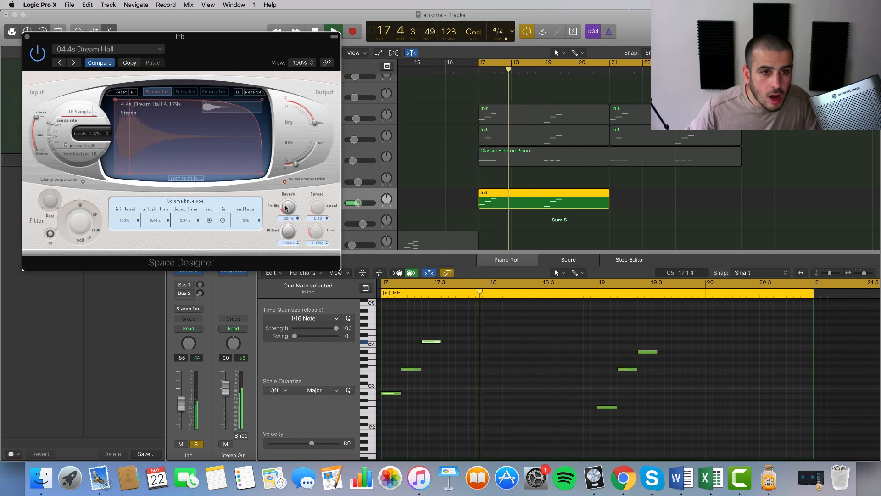
{"action": "key", "text": "space"}
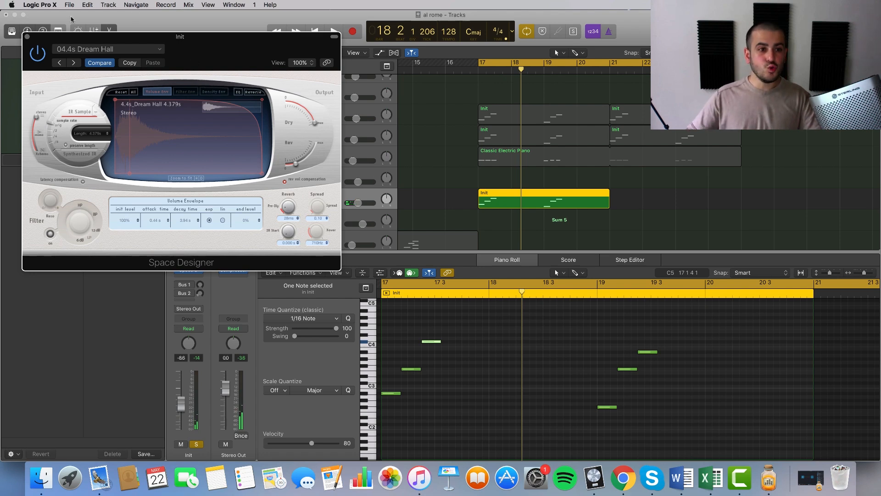
{"action": "left_click", "coordinate": [27, 36]}
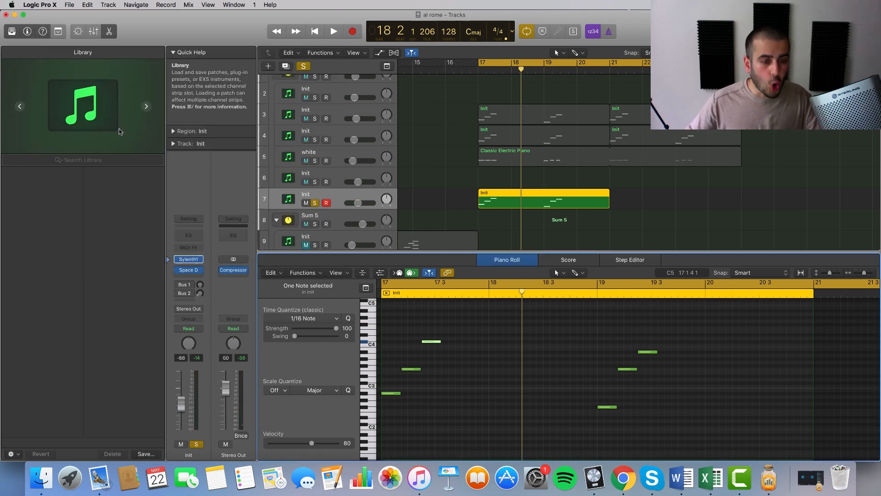
- Insert the stereo Waves H-Delay on the new track after Space Designer
{"action": "left_click", "coordinate": [196, 275]}
{"action": "mouse_move", "coordinate": [227, 428]}
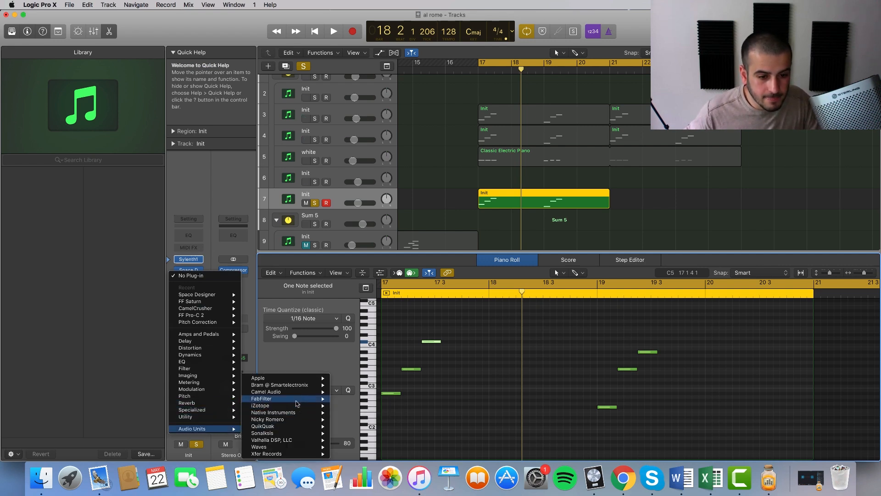
{"action": "mouse_move", "coordinate": [299, 396]}
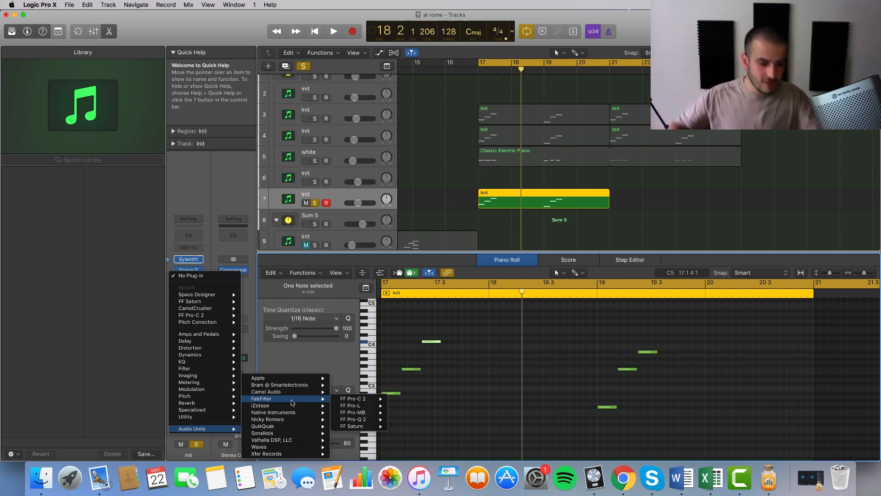
{"action": "mouse_move", "coordinate": [281, 452]}
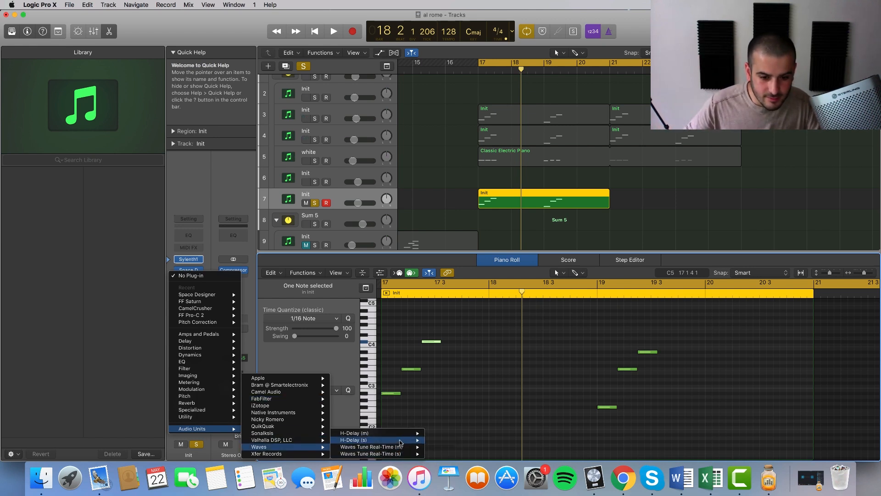
{"action": "mouse_move", "coordinate": [403, 439]}
{"action": "left_click", "coordinate": [438, 441]}
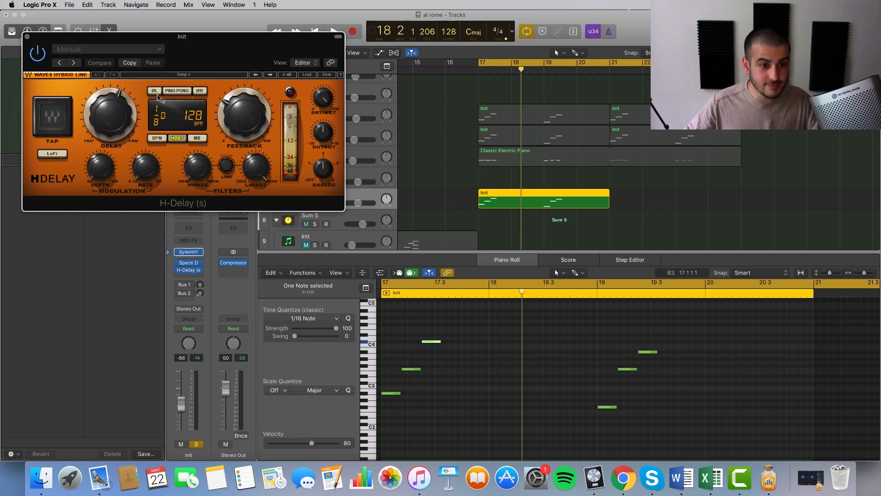
- Adjust H-Delay's Analog control and set its host-synced delay time to 1/2
{"action": "left_click_drag", "start_coordinate": [321, 176], "coordinate": [321, 170]}
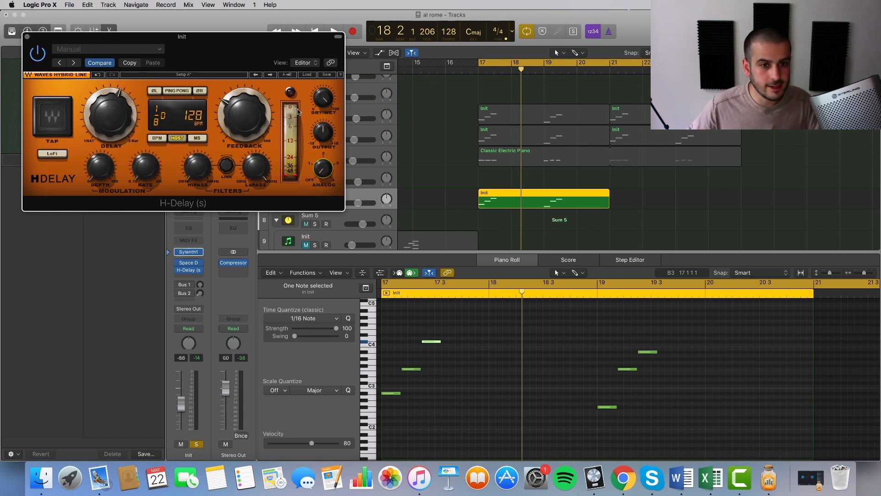
{"action": "mouse_move", "coordinate": [113, 127]}
{"action": "left_mouse_down"}
{"action": "mouse_move", "coordinate": [113, 105]}
{"action": "mouse_move", "coordinate": [113, 120]}
{"action": "left_mouse_up"}
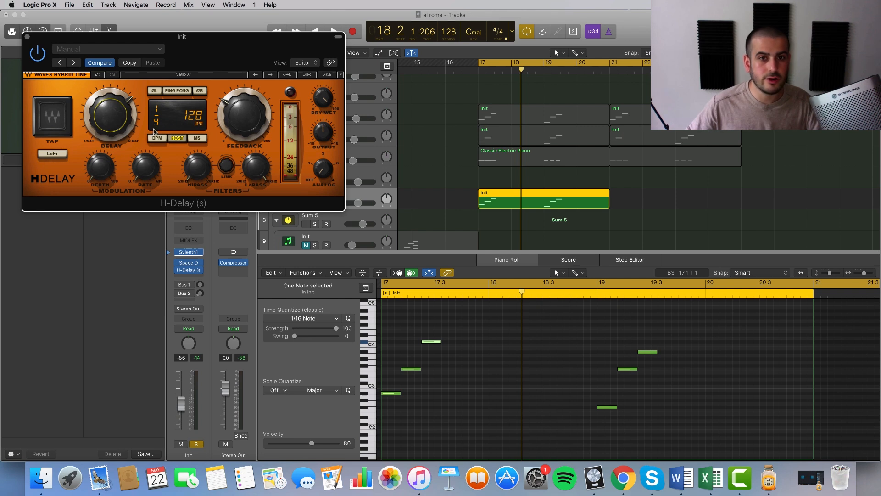
{"action": "left_click_drag", "start_coordinate": [112, 120], "coordinate": [109, 121]}
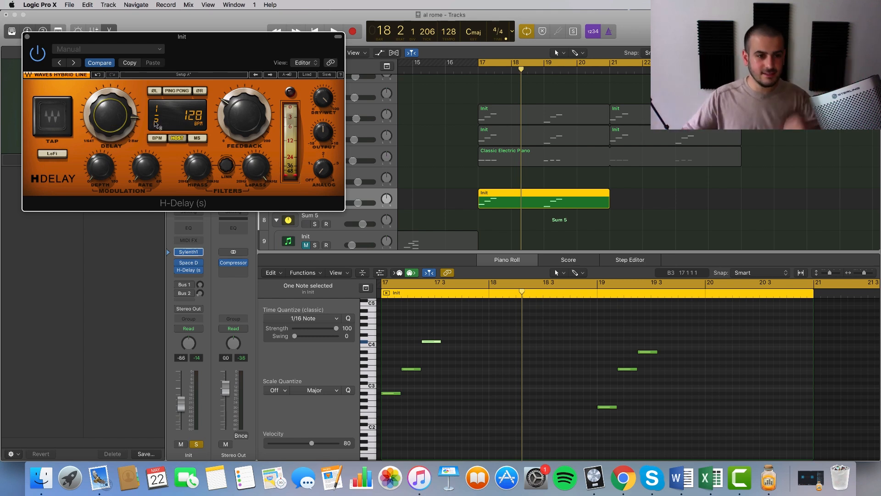
- Enable H-Delay's ping-pong mode and adjust its dry/wet mix, listen to the part, and close the plug-in
{"action": "left_click", "coordinate": [179, 91]}
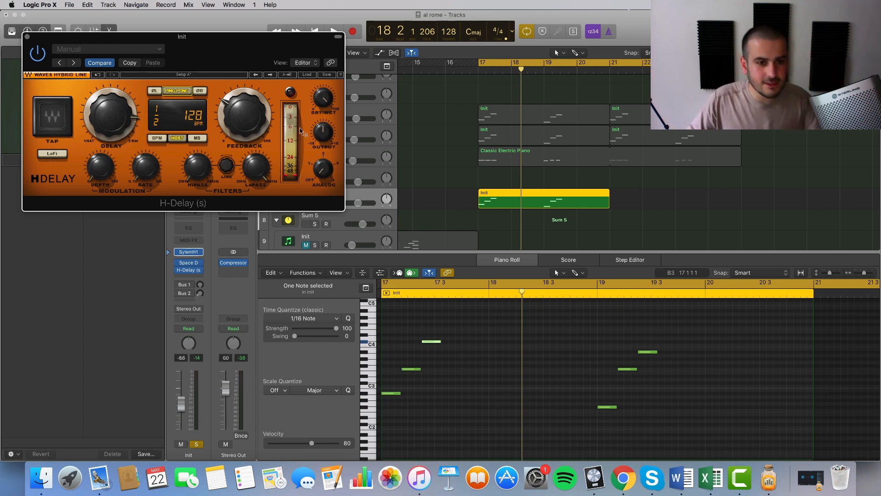
{"action": "left_click_drag", "start_coordinate": [324, 105], "coordinate": [324, 90]}
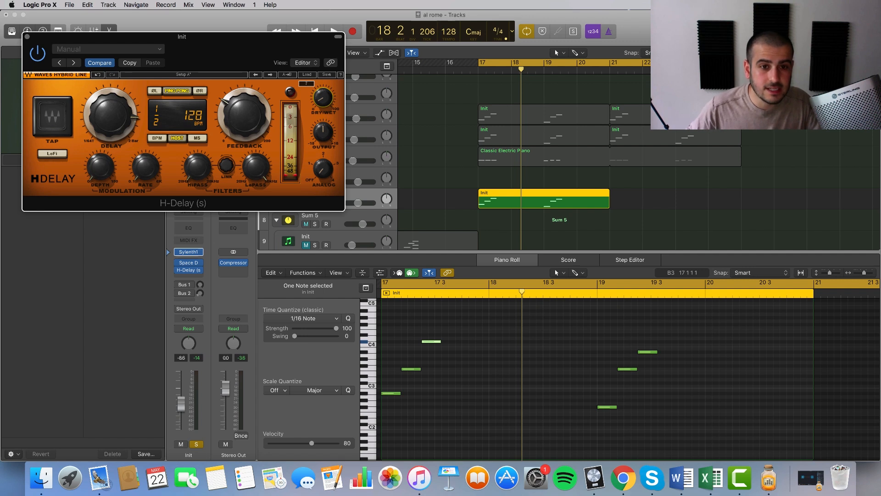
{"action": "key", "text": "space"}
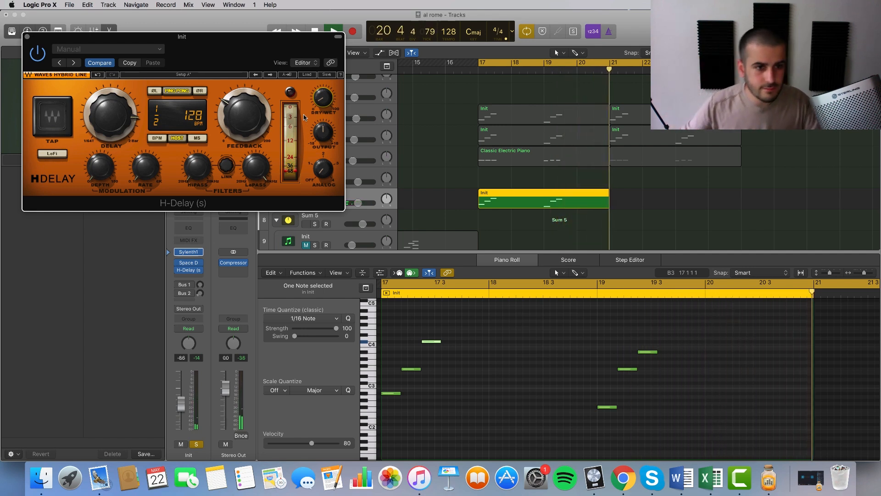
{"action": "left_click", "coordinate": [27, 37]}
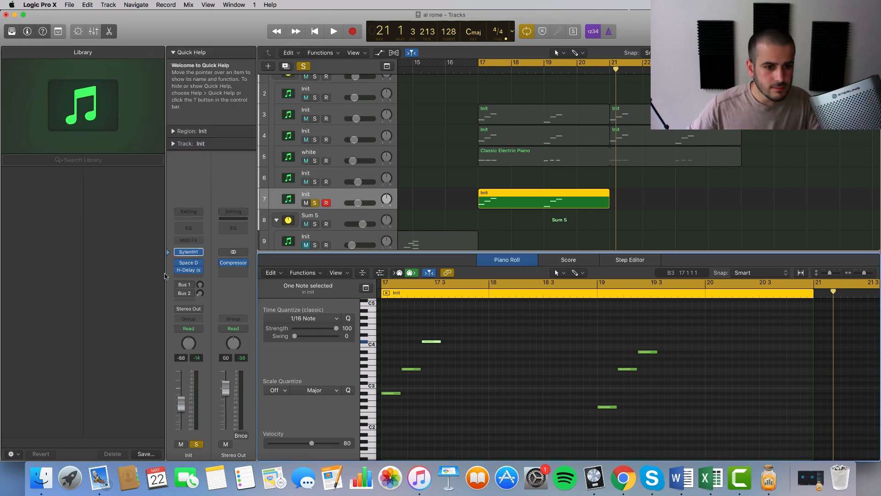
- Insert a stereo Compressor after H-Delay and switch it to the Vintage FET model
{"action": "left_click", "coordinate": [188, 276]}
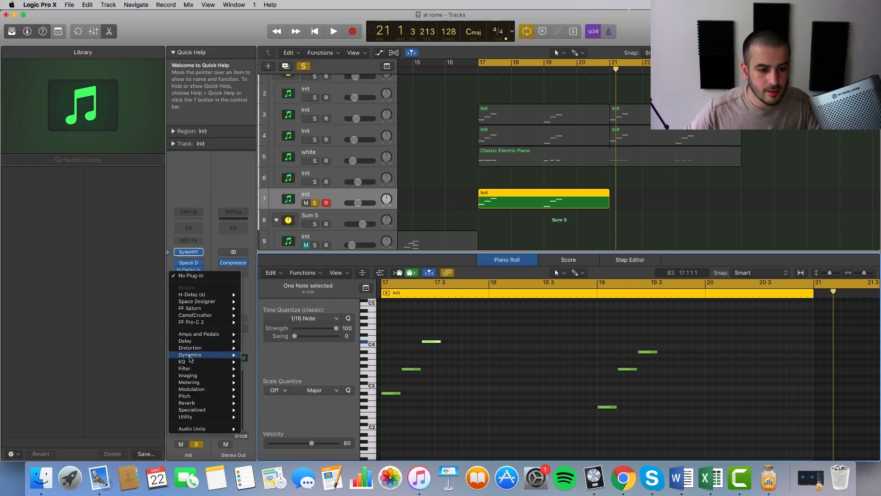
{"action": "mouse_move", "coordinate": [189, 357]}
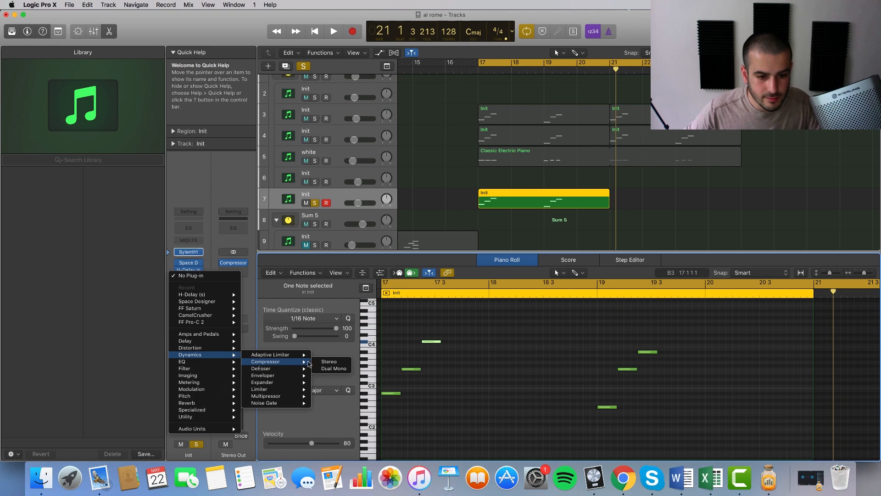
{"action": "left_click", "coordinate": [326, 362]}
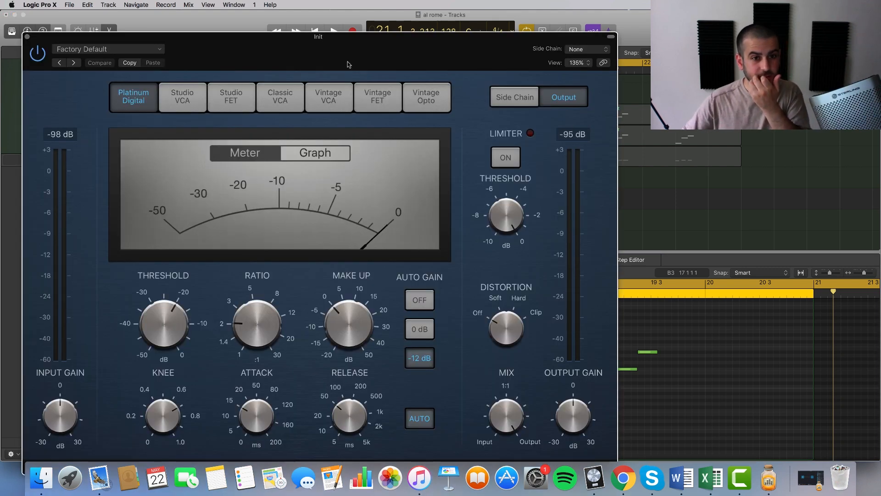
{"action": "left_click_drag", "start_coordinate": [347, 65], "coordinate": [536, 66]}
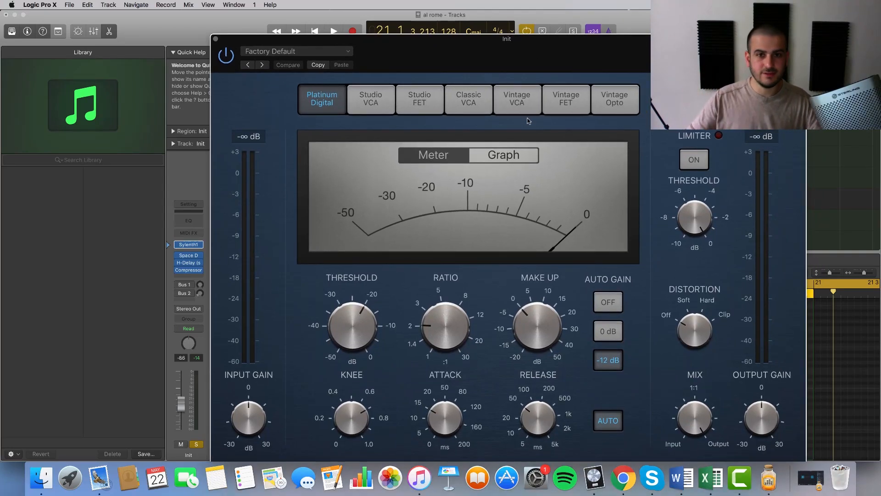
{"action": "left_click", "coordinate": [571, 103]}
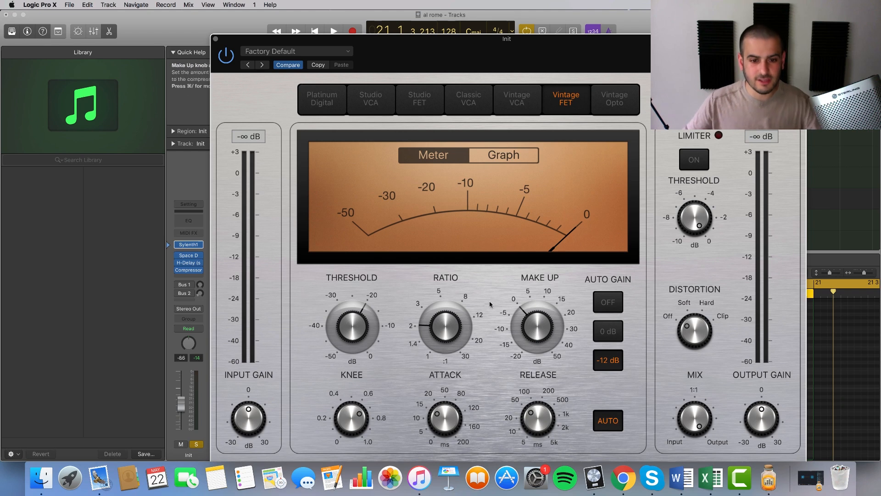
- Set the compressor's ratio to 5.2:1 and watch its gain reduction on the graph during playback
{"action": "mouse_move", "coordinate": [464, 332]}
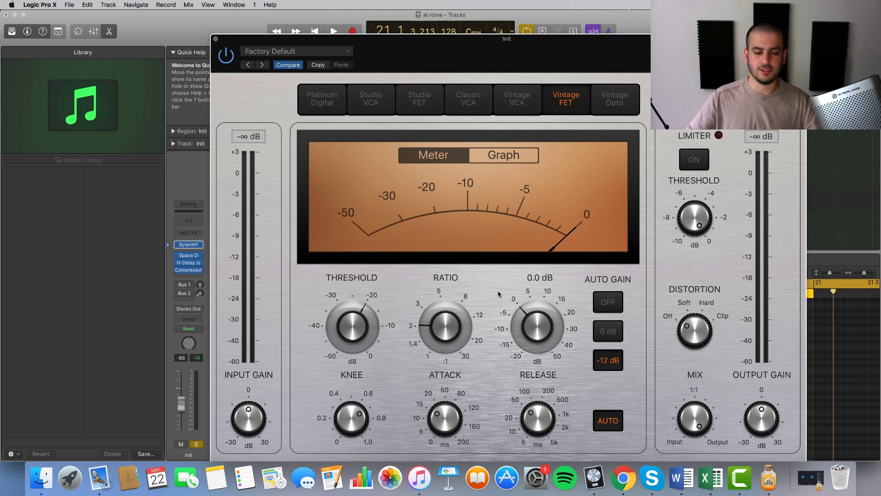
{"action": "left_click_drag", "start_coordinate": [438, 334], "coordinate": [495, 234]}
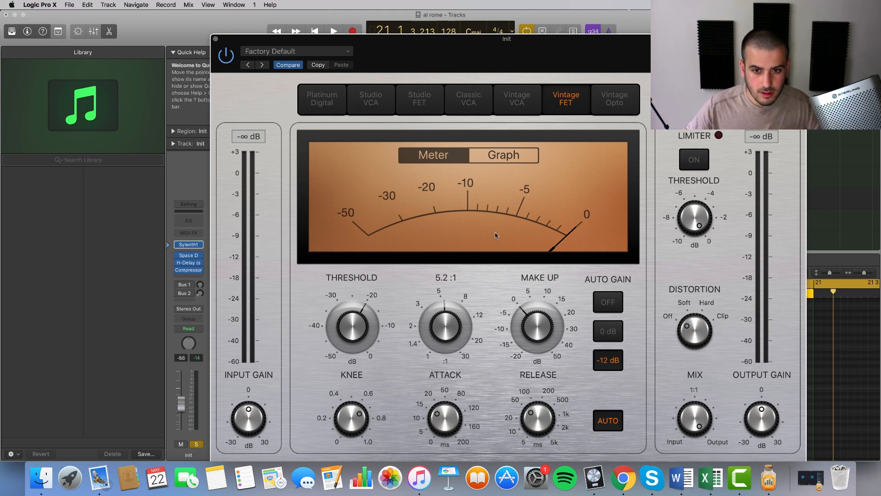
{"action": "left_click", "coordinate": [504, 156]}
{"action": "key", "text": "space"}
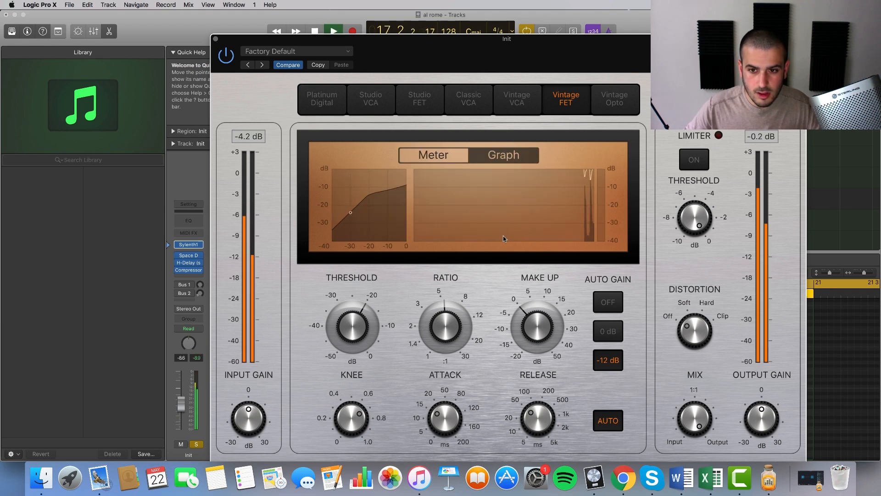
{"action": "key", "text": "space"}
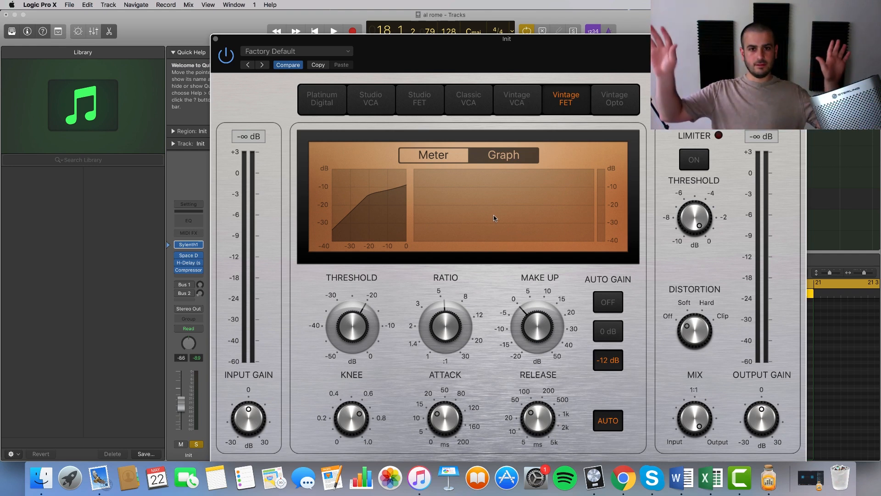
- Set the compressor's threshold to -24.0 dB during playback and close the plug-in
{"action": "key", "text": "space"}
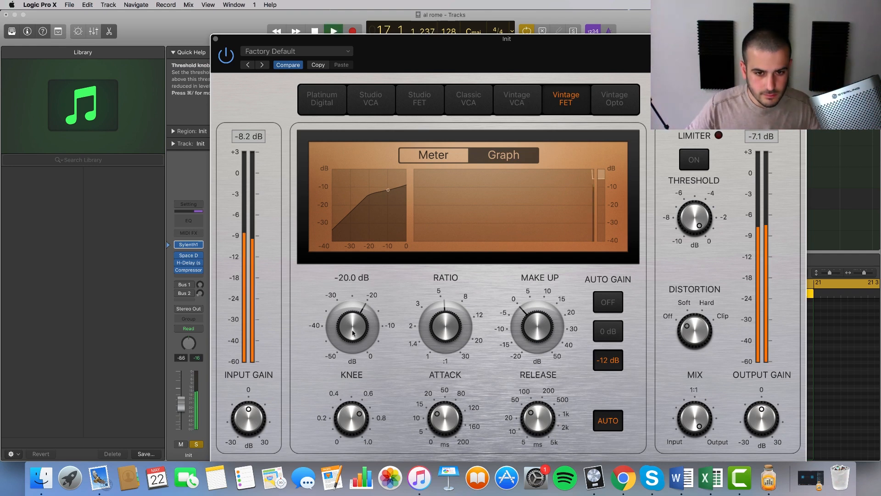
{"action": "left_click_drag", "start_coordinate": [344, 334], "coordinate": [328, 358]}
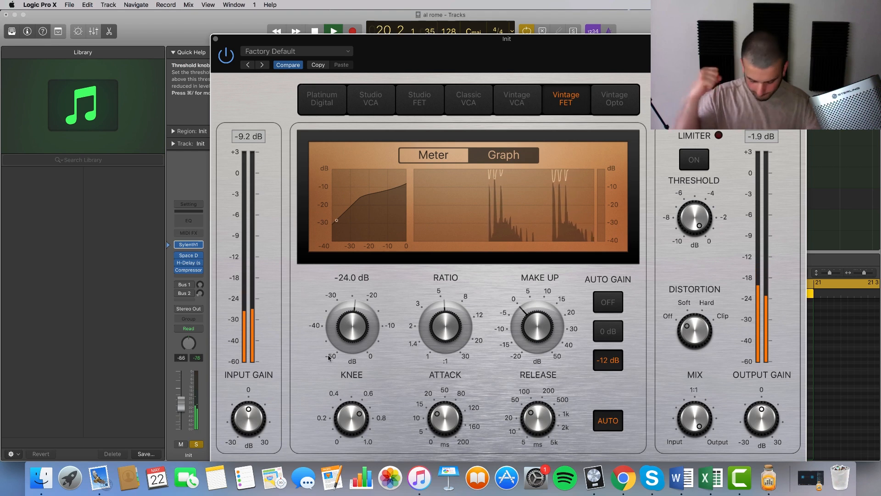
{"action": "key", "text": "space"}
{"action": "key", "text": "super+w"}
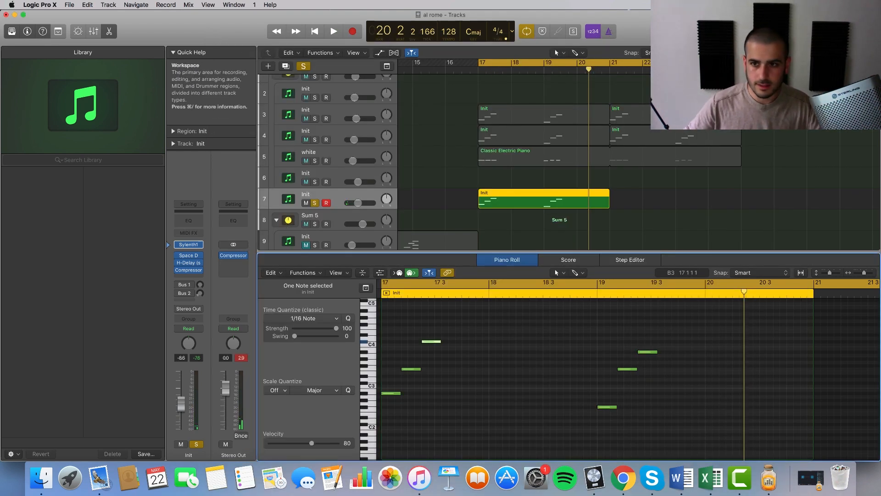
- Shorten the cycle range to end at bar 21 and insert Xfer Records' OTT after the Compressor
{"action": "left_click_drag", "start_coordinate": [740, 63], "coordinate": [610, 63]}
{"action": "left_click", "coordinate": [188, 276]}
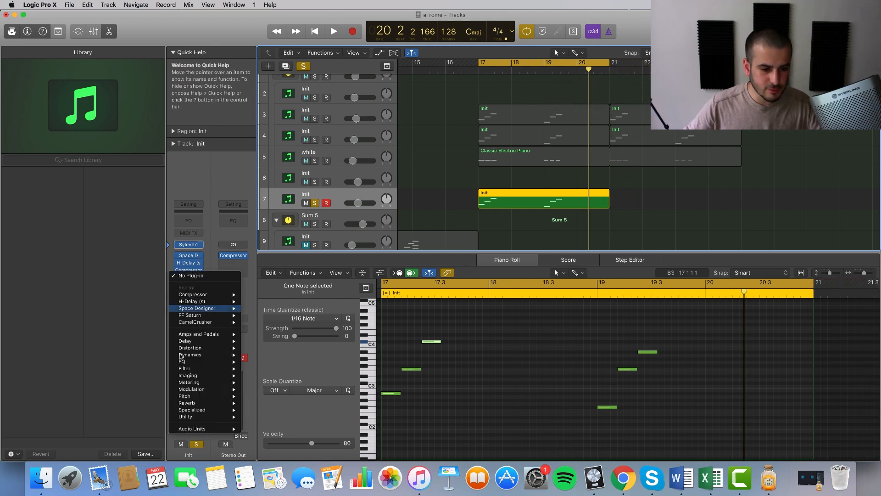
{"action": "mouse_move", "coordinate": [193, 428]}
{"action": "mouse_move", "coordinate": [277, 454]}
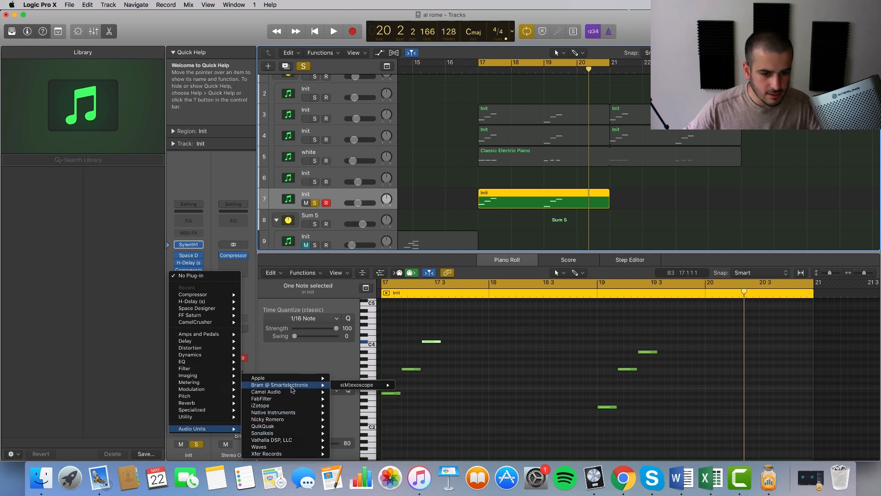
{"action": "mouse_move", "coordinate": [290, 392]}
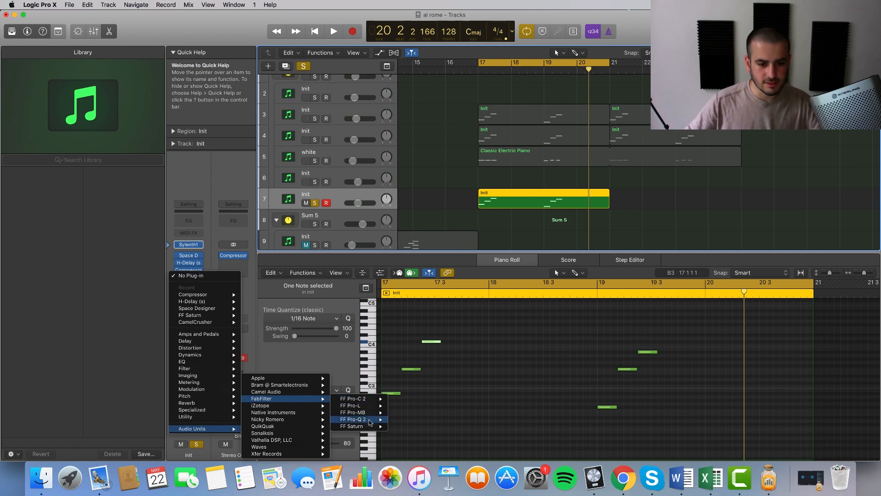
{"action": "mouse_move", "coordinate": [365, 428]}
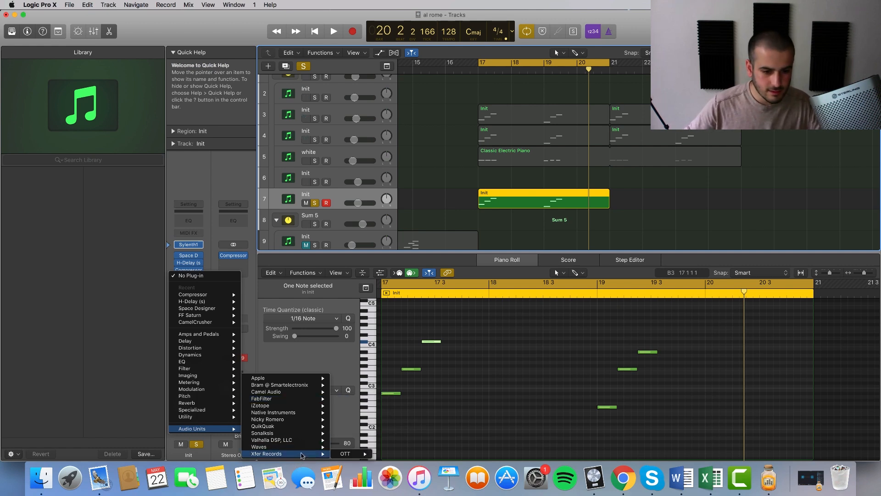
{"action": "mouse_move", "coordinate": [356, 458]}
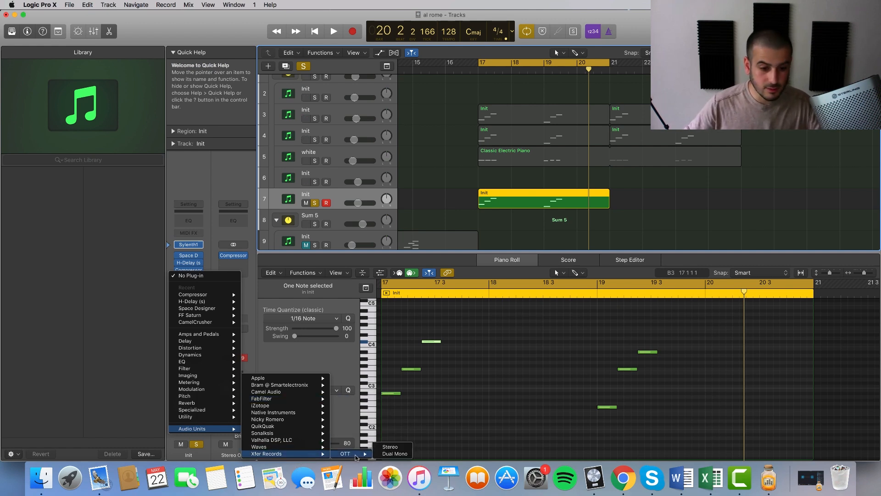
{"action": "left_click", "coordinate": [388, 454]}
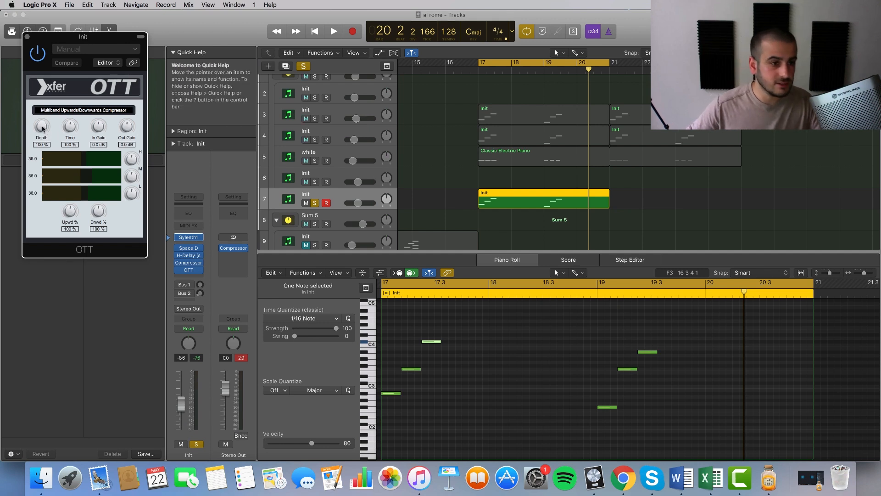
- Lower OTT's depth to a partial amount while listening to the part, and close the plug-in
{"action": "key", "text": "space"}
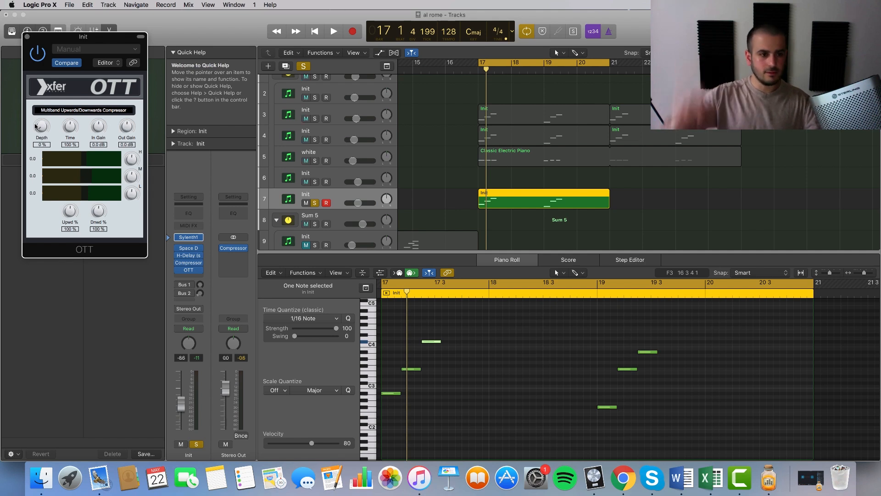
{"action": "key", "text": "space"}
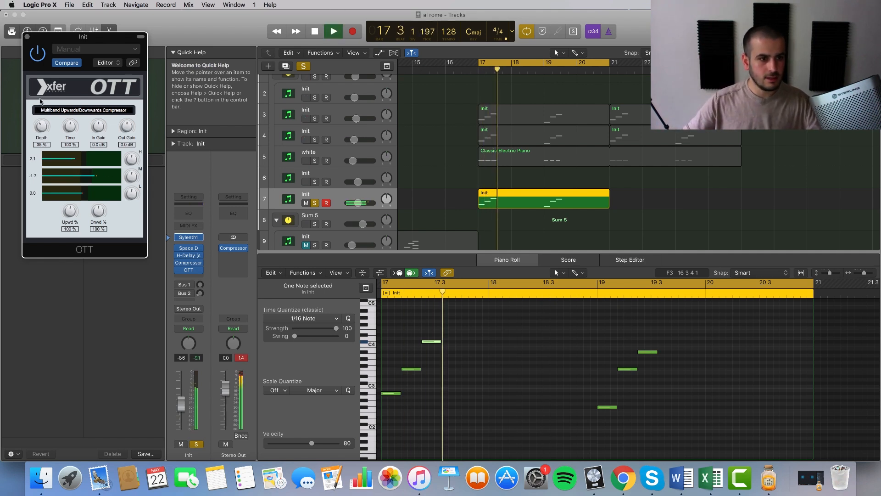
{"action": "left_click", "coordinate": [27, 36]}
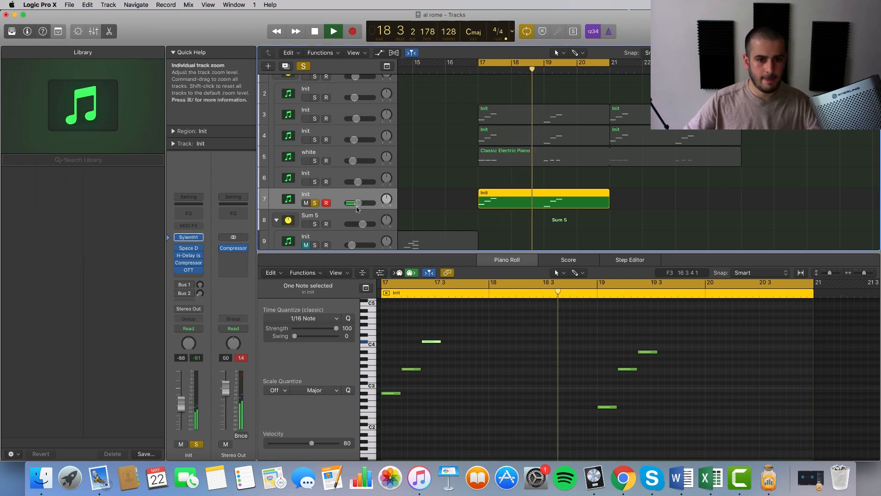
- Lower the volume of the pluck on track 7 to -14.4 dB, stop playback and turn off its solo
{"action": "left_click_drag", "start_coordinate": [357, 202], "coordinate": [354, 203]}
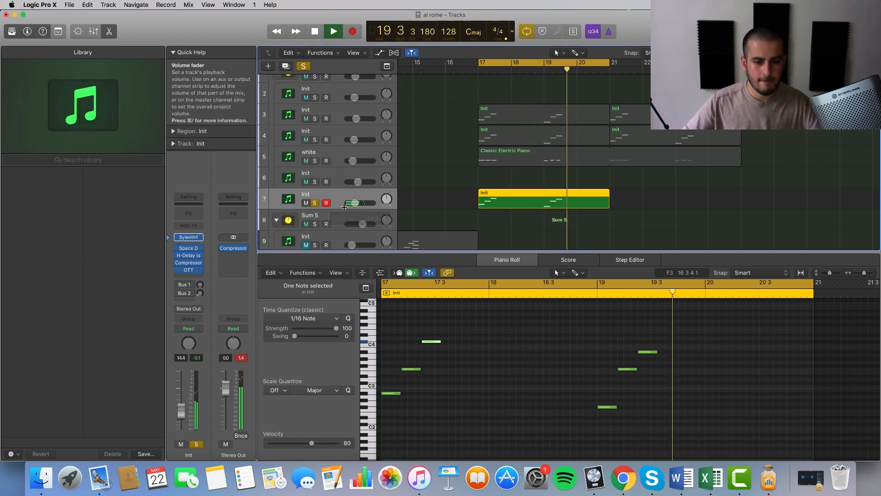
{"action": "key", "text": "space"}
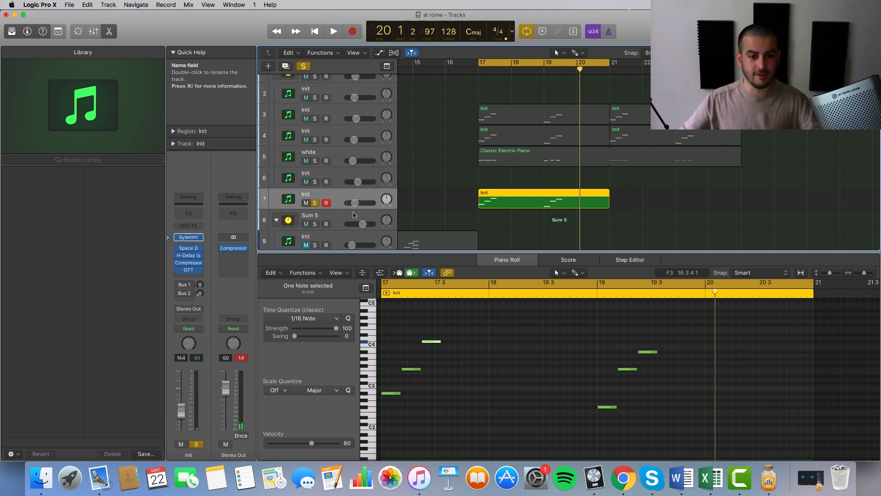
{"action": "left_click", "coordinate": [315, 203]}
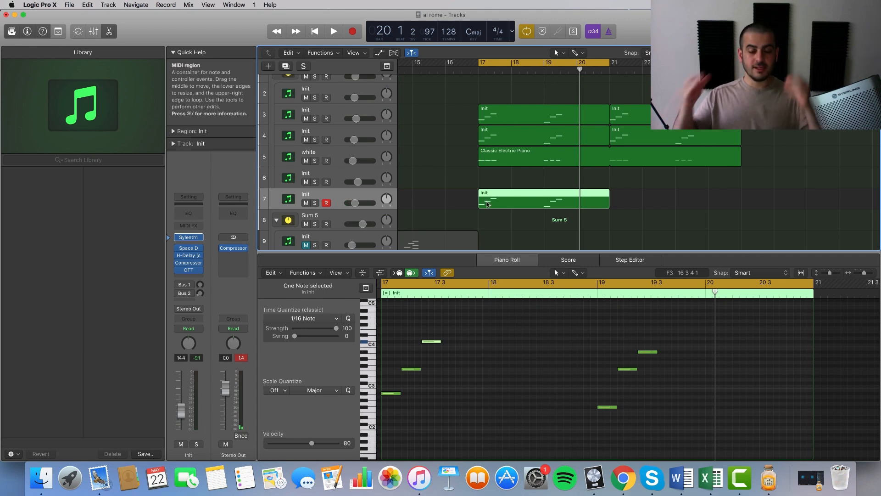
- Duplicate the pluck track with its settings, copy the bar 17 region onto the duplicate, and solo only that new track
{"action": "left_click", "coordinate": [285, 67]}
{"action": "left_click_drag", "start_coordinate": [521, 192], "coordinate": [520, 213], "text": "alt"}
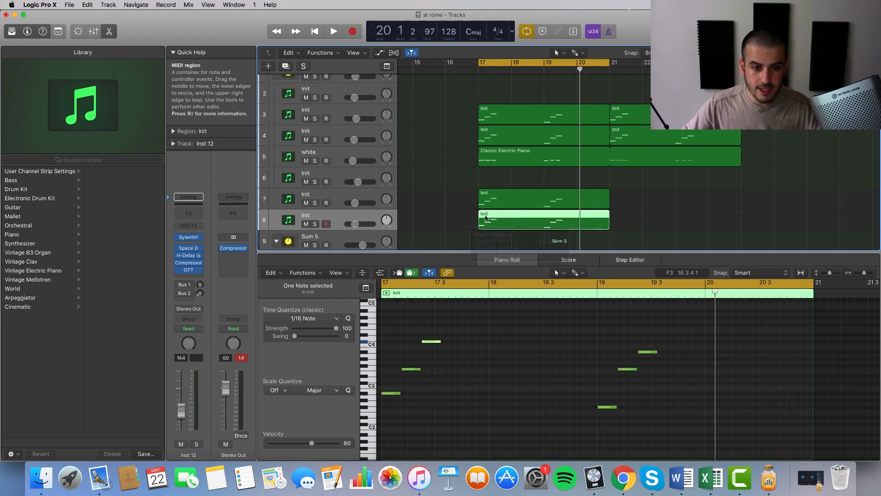
{"action": "left_click", "coordinate": [315, 224]}
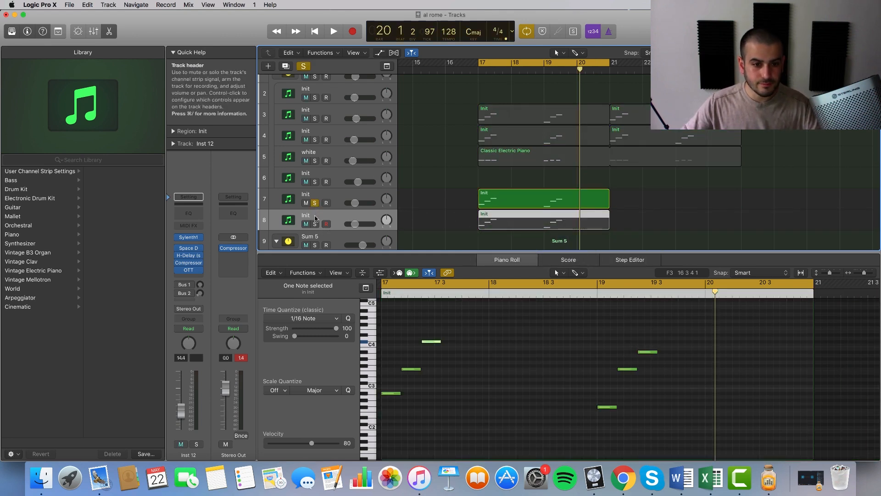
{"action": "left_click", "coordinate": [315, 203]}
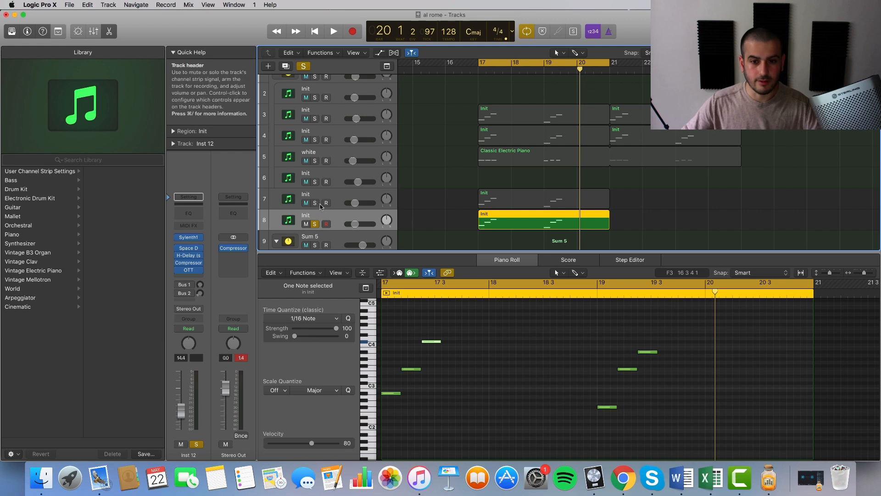
- Open Sylenth1 on the duplicated track and set the waveforms of oscillators A1 and A2 to Pulse
{"action": "left_click_drag", "start_coordinate": [193, 262], "coordinate": [195, 238]}
{"action": "left_click", "coordinate": [189, 237]}
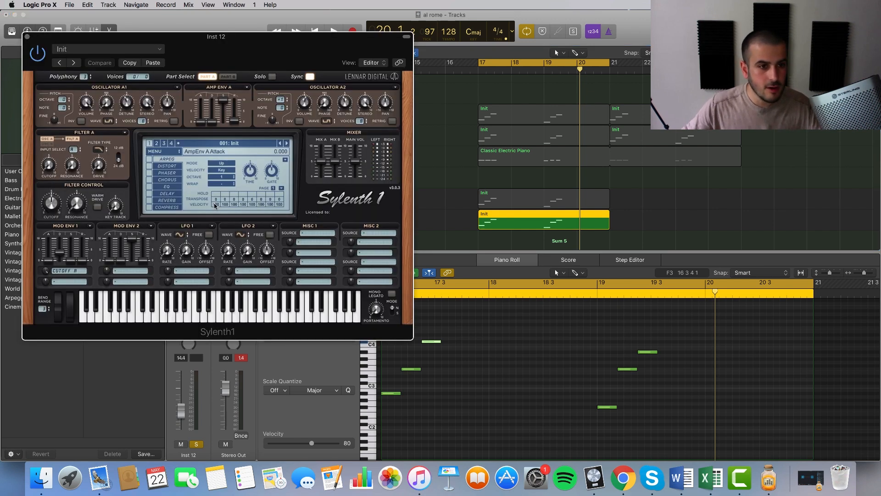
{"action": "left_click", "coordinate": [109, 122]}
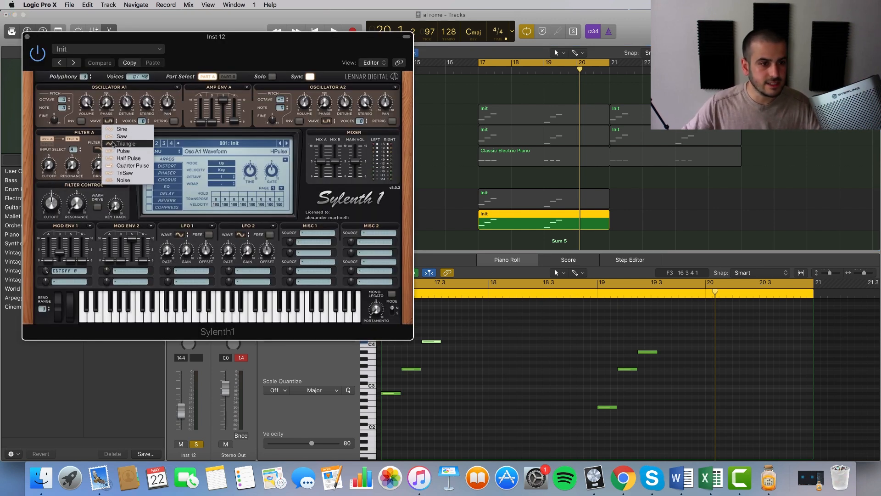
{"action": "left_click", "coordinate": [114, 151]}
{"action": "left_click", "coordinate": [320, 122]}
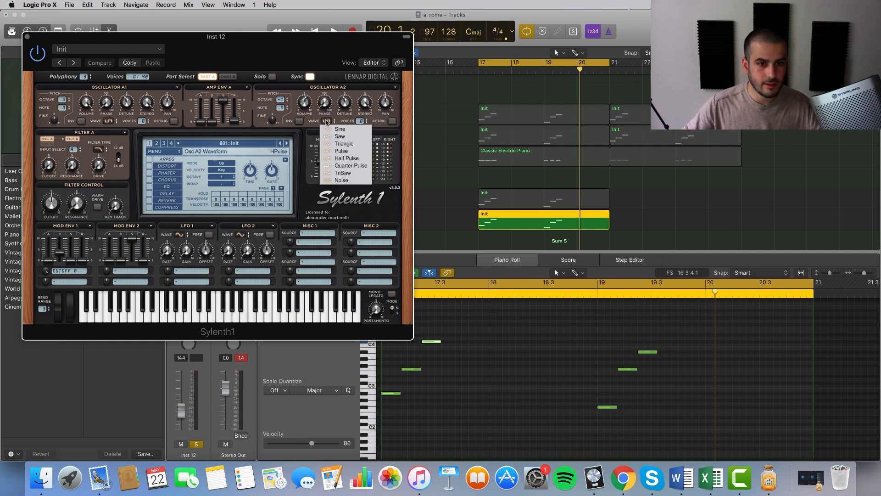
{"action": "left_click", "coordinate": [328, 153]}
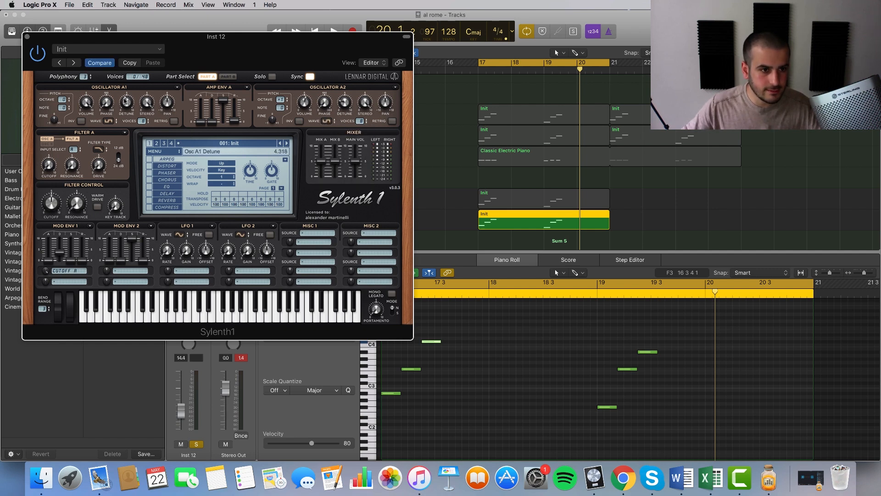
- Audition the new layer alone and together with track 7, closing Sylenth1, and clear both solos
{"action": "key", "text": "space"}
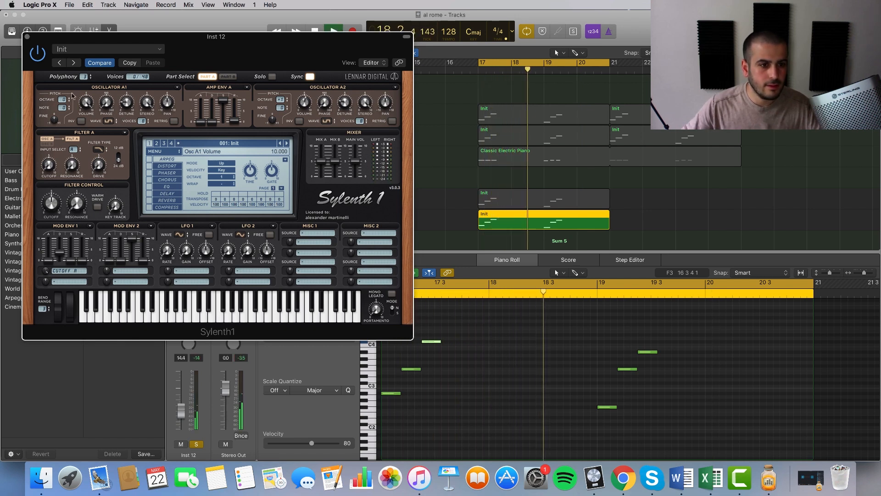
{"action": "left_click", "coordinate": [28, 37]}
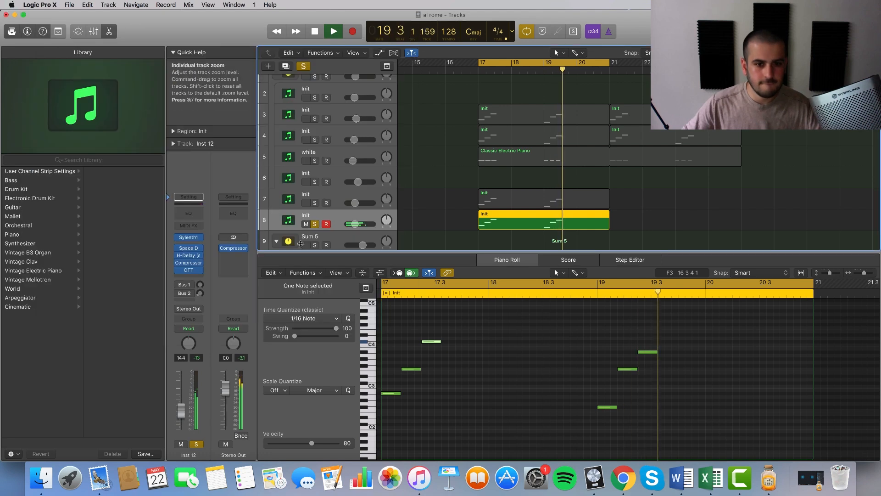
{"action": "left_click", "coordinate": [314, 223]}
{"action": "left_click", "coordinate": [315, 224]}
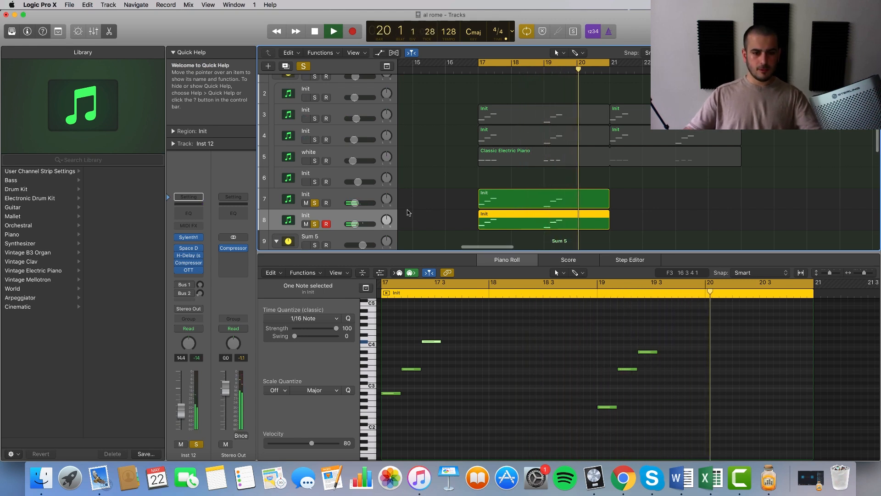
{"action": "key", "text": "space"}
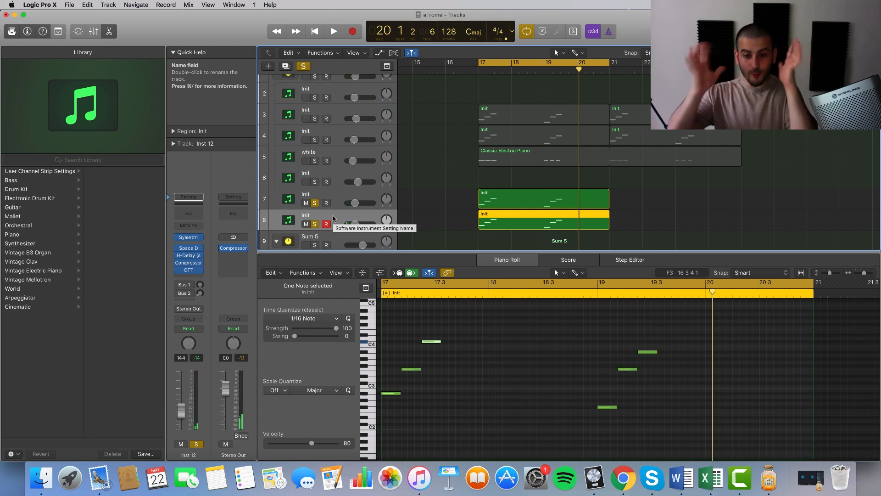
{"action": "left_click", "coordinate": [315, 223]}
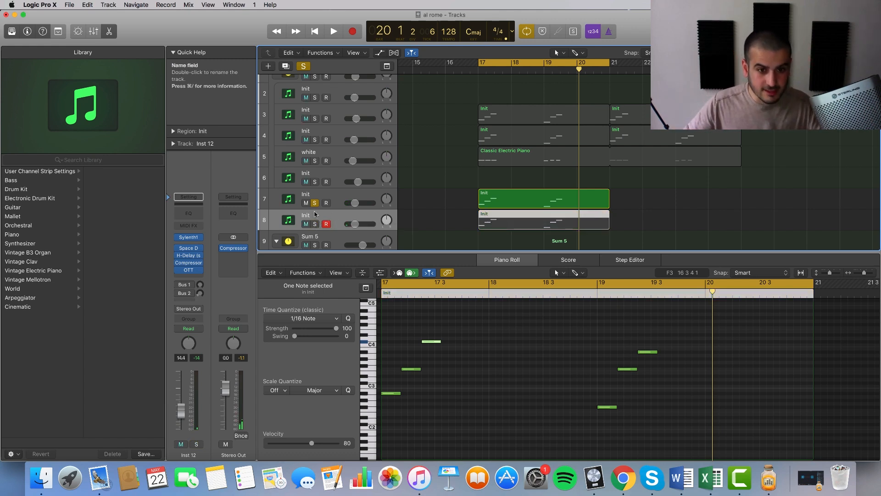
{"action": "left_click", "coordinate": [315, 203]}
- Group the two pluck tracks 7 and 8 into a Summing Stack
{"action": "scroll", "coordinate": [358, 220], "scroll_direction": "down", "scroll_amount": 1}
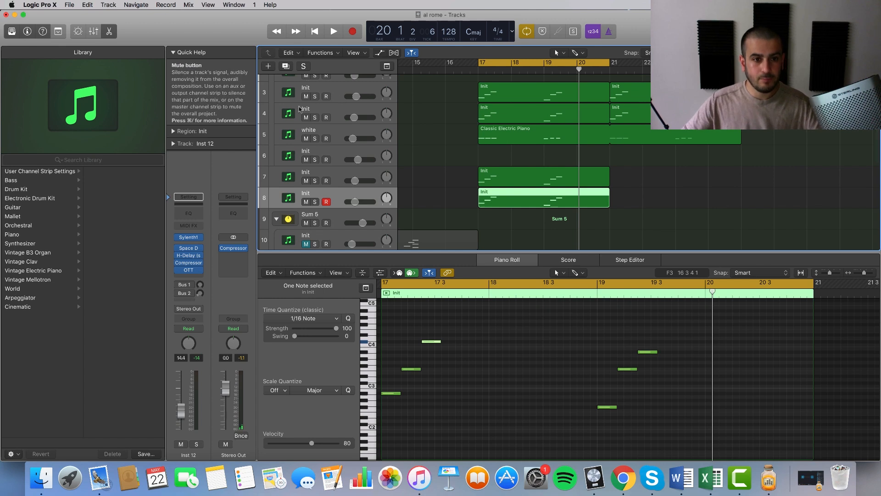
{"action": "left_click", "coordinate": [345, 179], "text": "shift"}
{"action": "right_click", "coordinate": [334, 195]}
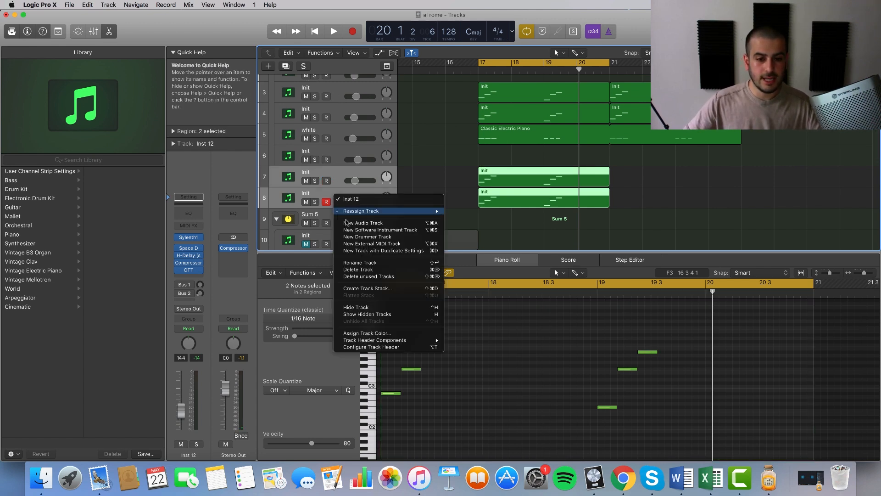
{"action": "left_click", "coordinate": [346, 289]}
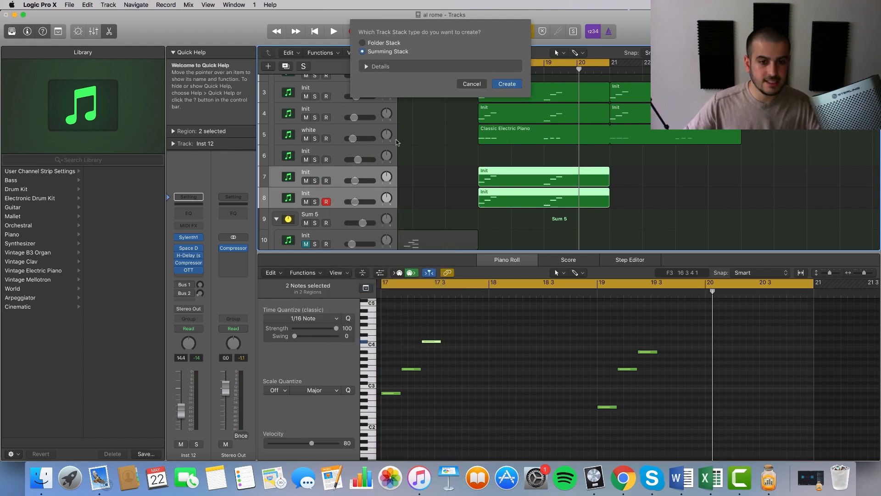
{"action": "key", "text": "Return"}
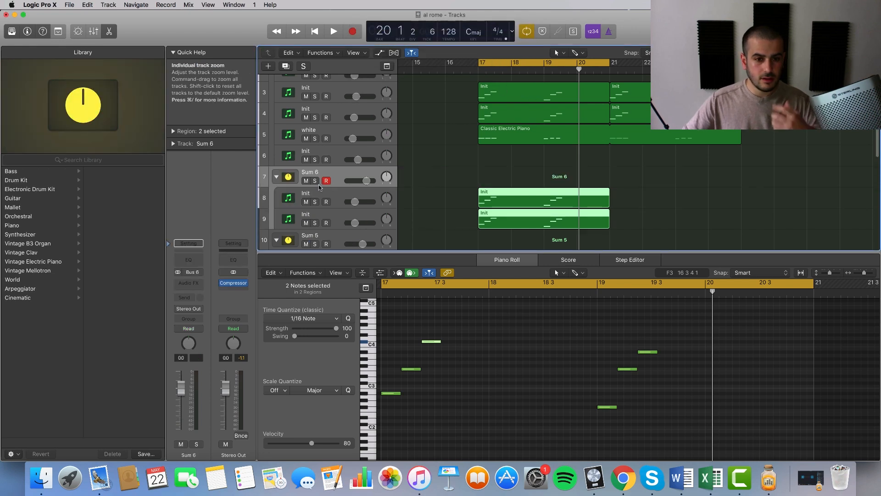
{"action": "left_click_drag", "start_coordinate": [460, 168], "coordinate": [505, 218]}
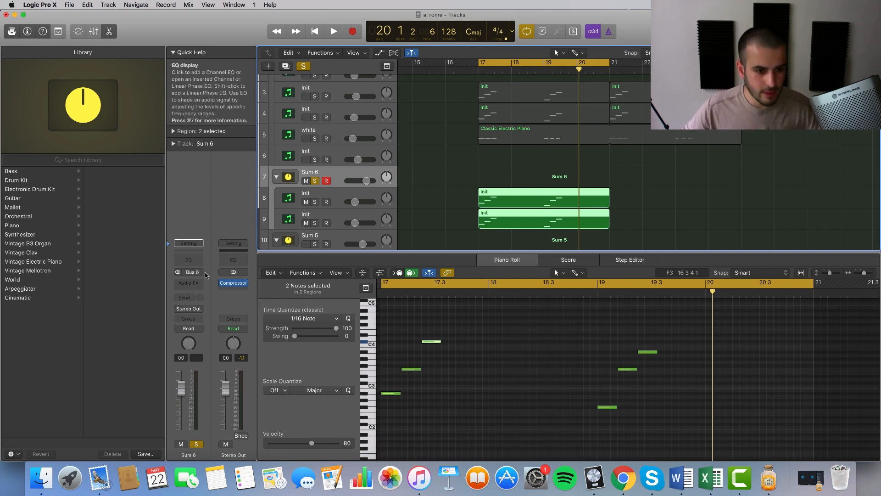
- Insert a Channel EQ on the Sum 6 stack, low-cut it at about 150 Hz with a 48 dB/Oct slope, and audition the result
{"action": "left_click", "coordinate": [188, 282]}
{"action": "mouse_move", "coordinate": [199, 369]}
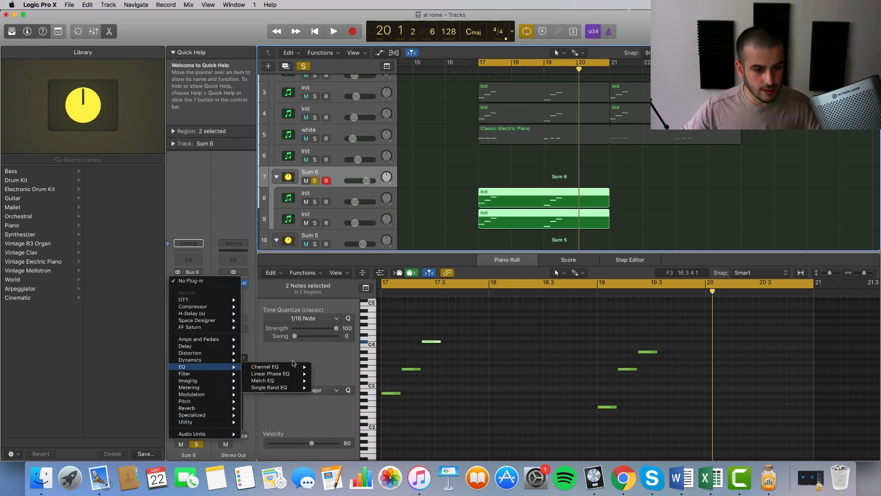
{"action": "left_click", "coordinate": [328, 368]}
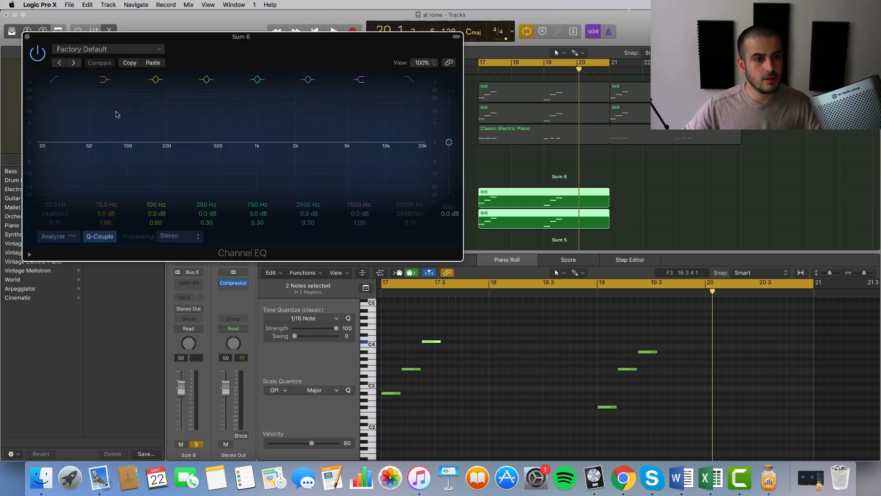
{"action": "left_click_drag", "start_coordinate": [38, 155], "coordinate": [162, 165]}
{"action": "mouse_move", "coordinate": [54, 213]}
{"action": "left_mouse_down"}
{"action": "mouse_move", "coordinate": [54, 205]}
{"action": "mouse_move", "coordinate": [54, 218]}
{"action": "left_mouse_up"}
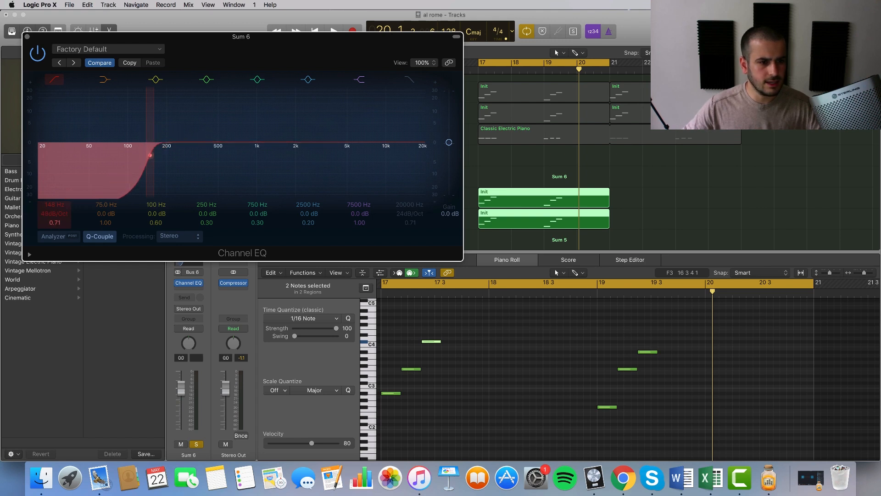
{"action": "left_click", "coordinate": [27, 36]}
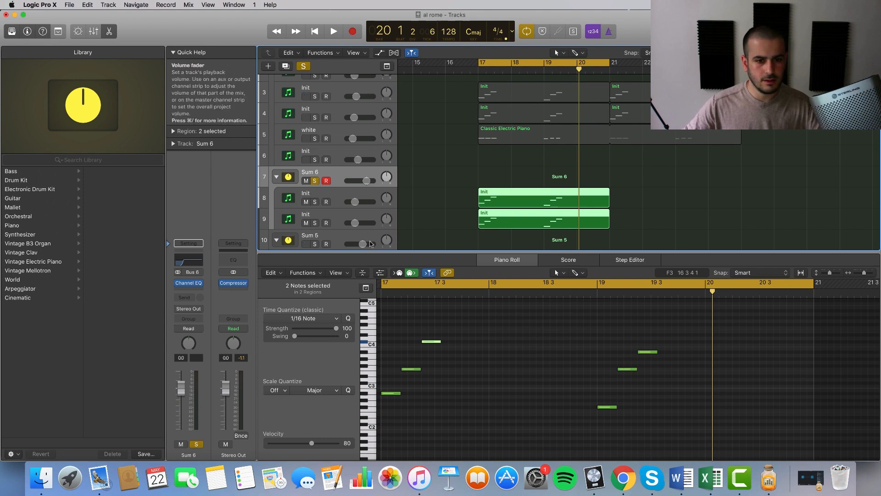
{"action": "key", "text": "space"}
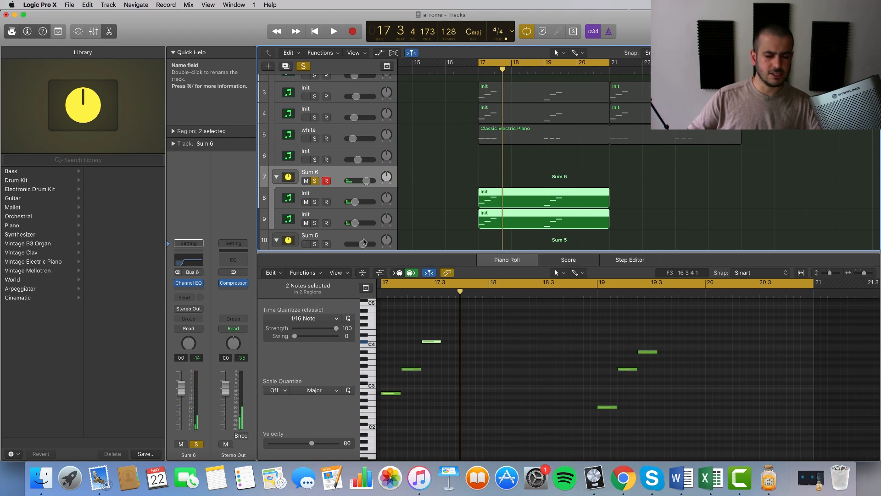
{"action": "left_click", "coordinate": [315, 181]}
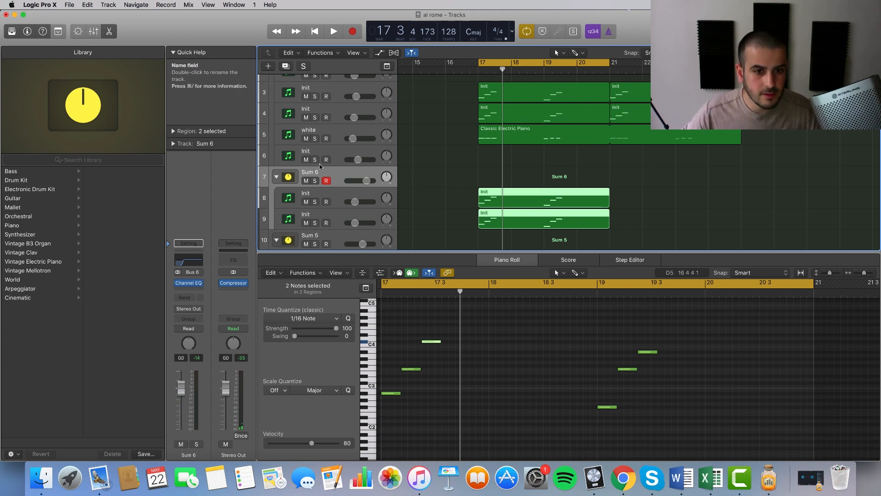
- Create a new software instrument track and load Xfer Records' Serum as its instrument
{"action": "left_click", "coordinate": [110, 4]}
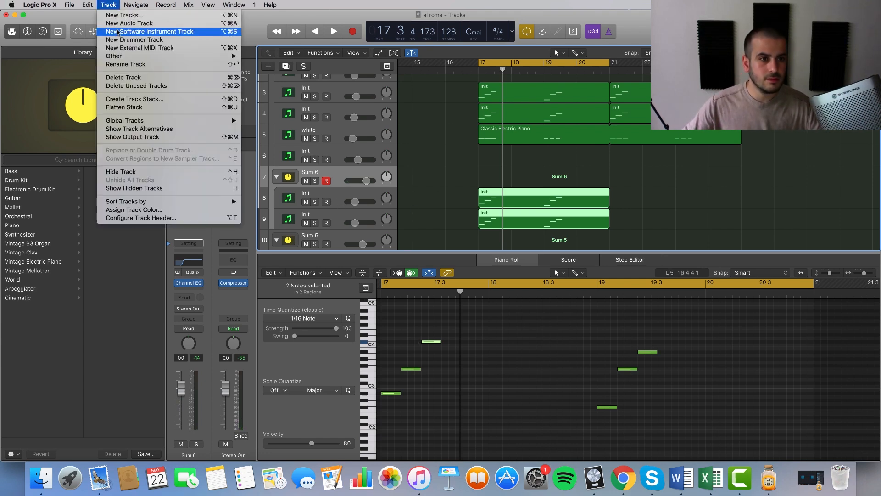
{"action": "left_click", "coordinate": [137, 31]}
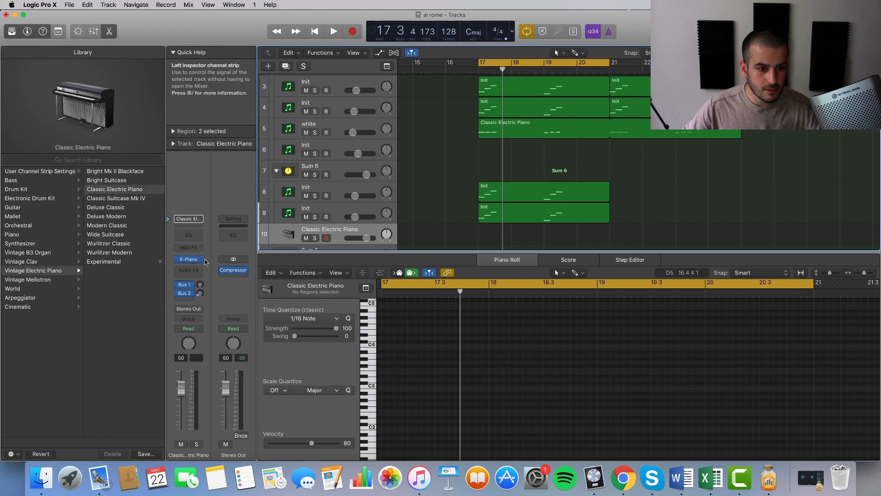
{"action": "left_click", "coordinate": [188, 218]}
{"action": "mouse_move", "coordinate": [215, 446]}
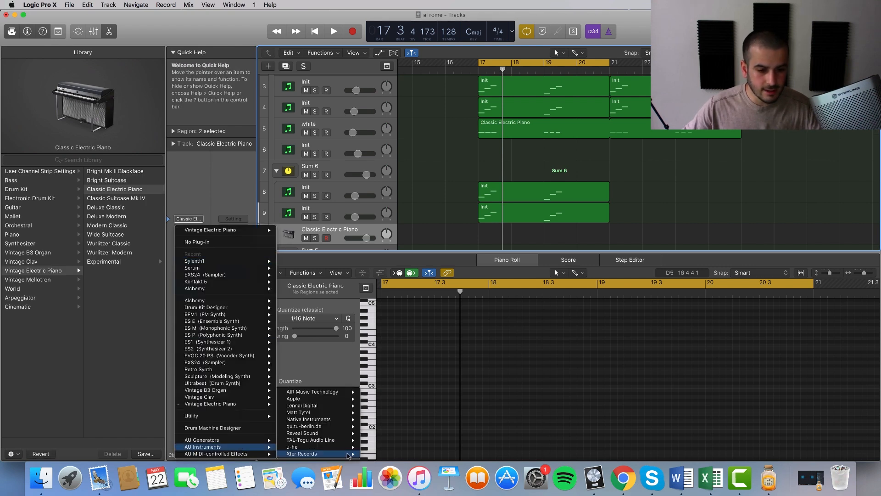
{"action": "mouse_move", "coordinate": [362, 458]}
{"action": "mouse_move", "coordinate": [398, 457]}
{"action": "left_click", "coordinate": [433, 454]}
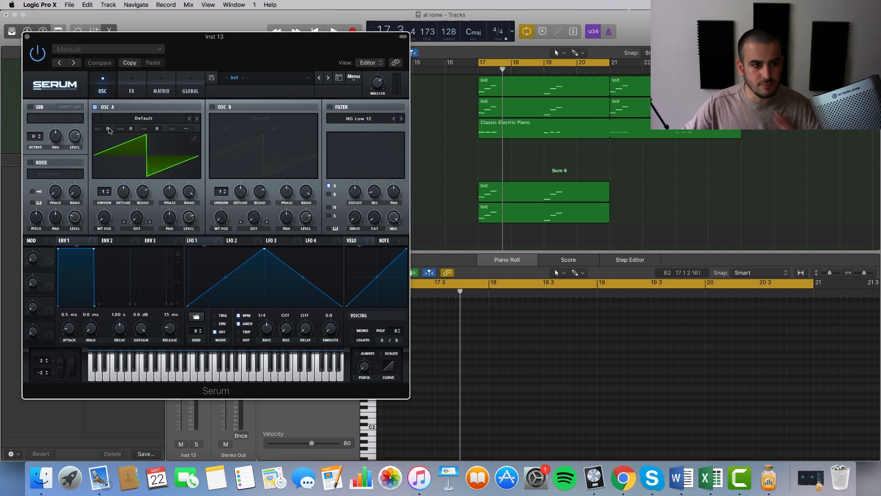
- Turn off Serum's oscillator A, enable the sub oscillator with a square shape, and close the plug-in
{"action": "left_click", "coordinate": [96, 106]}
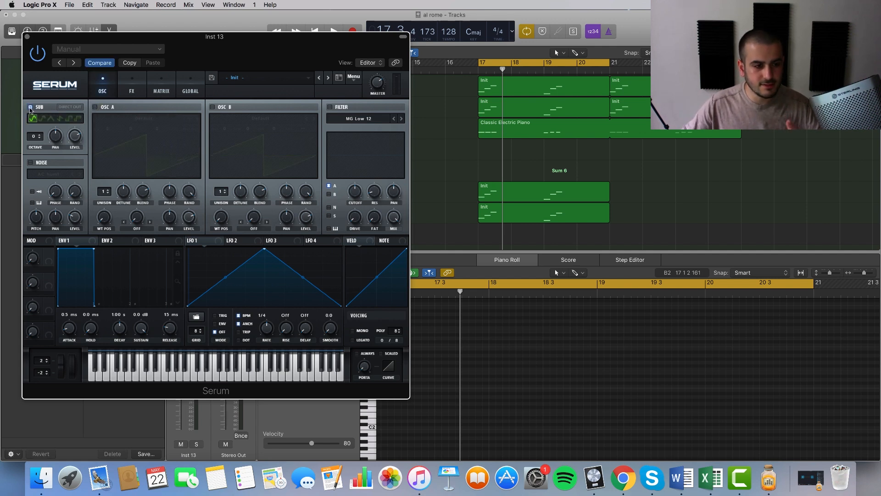
{"action": "left_click", "coordinate": [69, 118]}
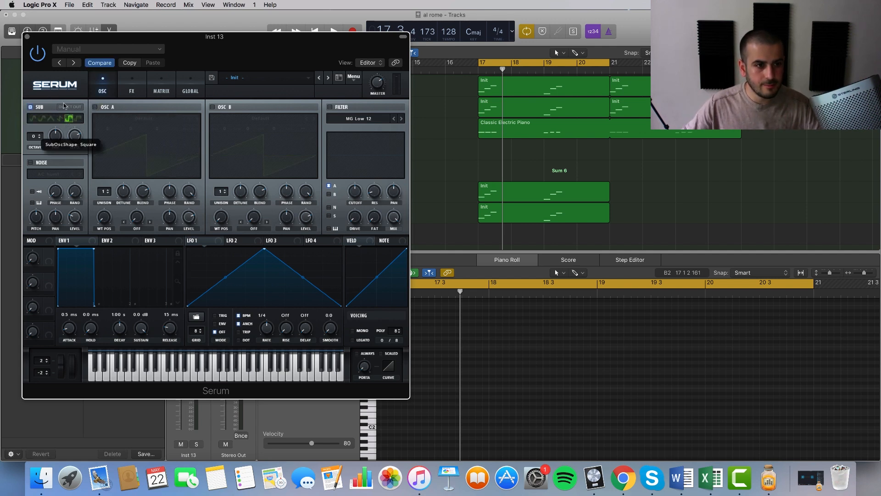
{"action": "left_click", "coordinate": [27, 37]}
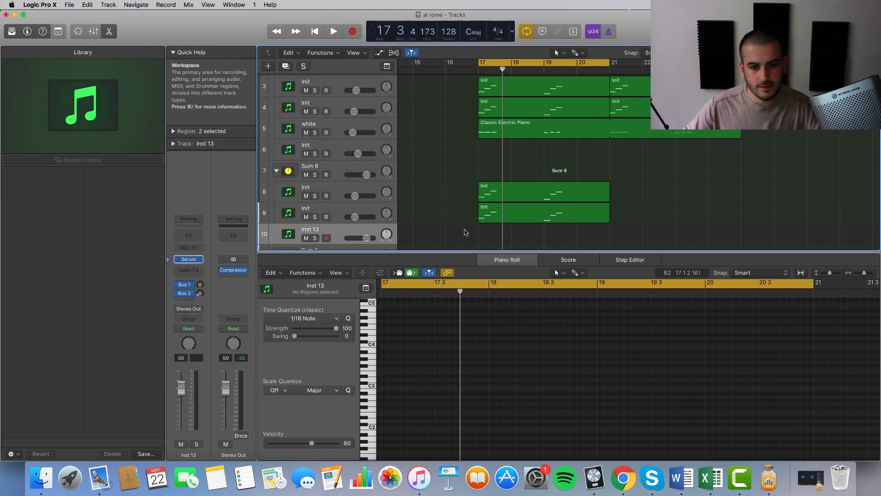
- Create an empty MIDI region on the Serum track spanning bars 17 to 21
{"action": "left_click", "coordinate": [487, 233], "text": "super"}
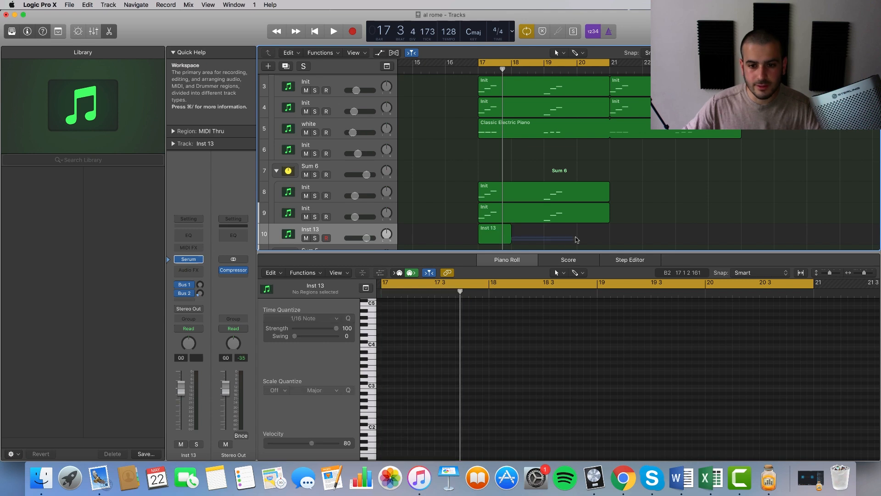
{"action": "left_click_drag", "start_coordinate": [511, 237], "coordinate": [610, 232]}
{"action": "scroll", "coordinate": [408, 381], "scroll_direction": "left", "scroll_amount": 2}
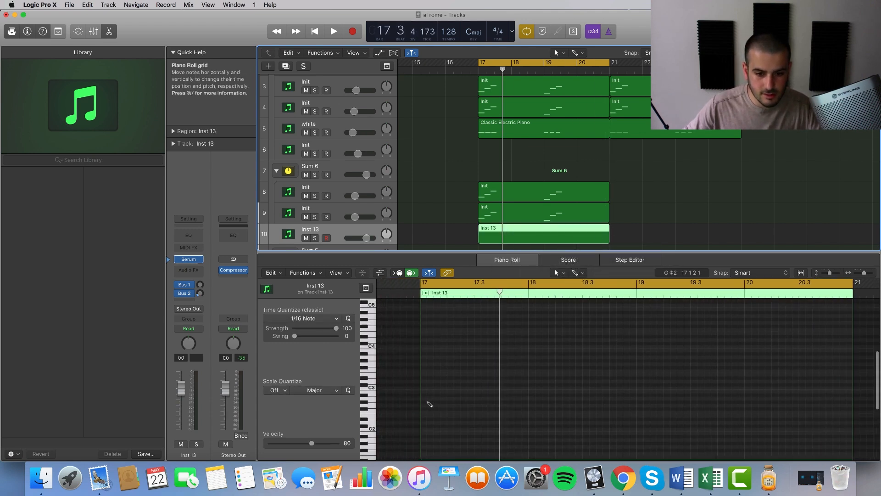
- Draw a first note at the start of bar 17 on Inst 13 and lower the track's volume to -14.2 dB
{"action": "scroll", "coordinate": [425, 407], "scroll_direction": "down", "scroll_amount": 2}
{"action": "left_click", "coordinate": [422, 405], "text": "super"}
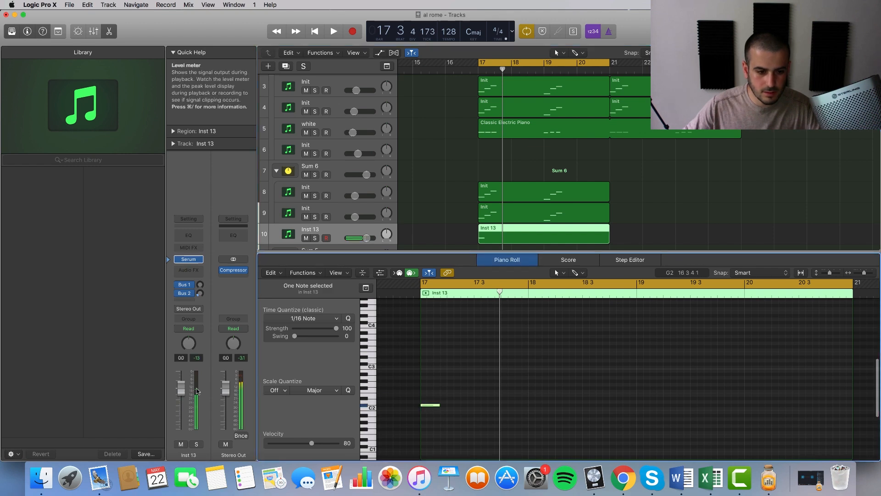
{"action": "left_click_drag", "start_coordinate": [181, 388], "coordinate": [181, 413]}
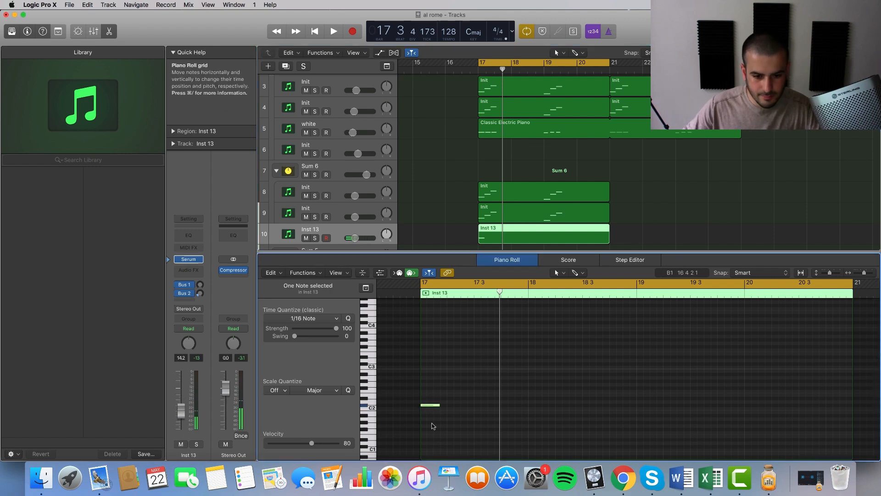
- Move the bar 17 note to A#1, repeat it to form three consecutive notes, and solo the Inst 13 track
{"action": "left_click_drag", "start_coordinate": [430, 410], "coordinate": [432, 415]}
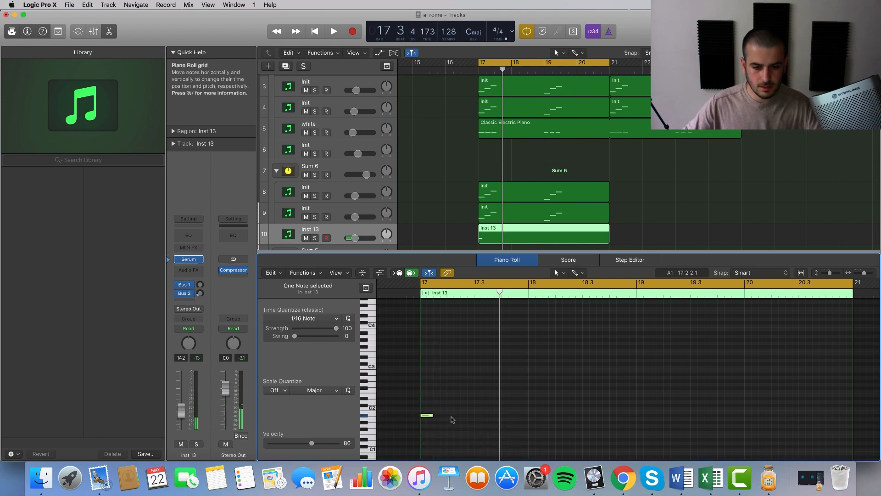
{"action": "key", "text": "space"}
{"action": "left_click", "coordinate": [466, 416]}
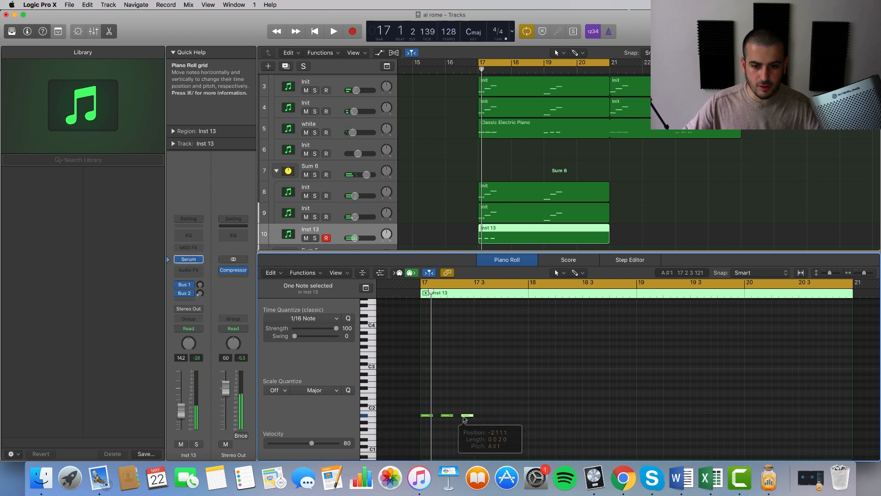
{"action": "scroll", "coordinate": [517, 202], "scroll_direction": "up", "scroll_amount": 5}
{"action": "scroll", "coordinate": [516, 200], "scroll_direction": "down", "scroll_amount": 1}
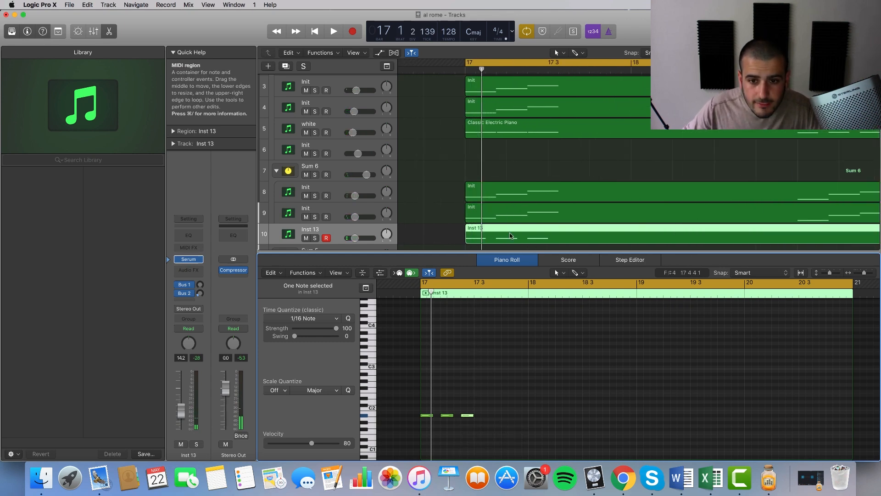
{"action": "left_click_drag", "start_coordinate": [426, 394], "coordinate": [488, 431]}
{"action": "key", "text": "s"}
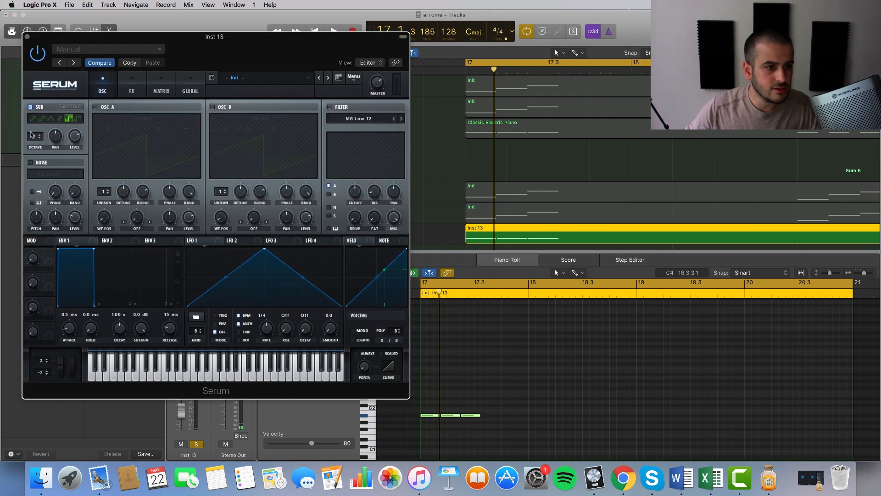
- Set Serum's sub oscillator octave to -1 and assign envelope 2 to the filter cutoff
{"action": "left_click_drag", "start_coordinate": [31, 134], "coordinate": [34, 145]}
{"action": "key", "text": "space"}
{"action": "key", "text": "space"}
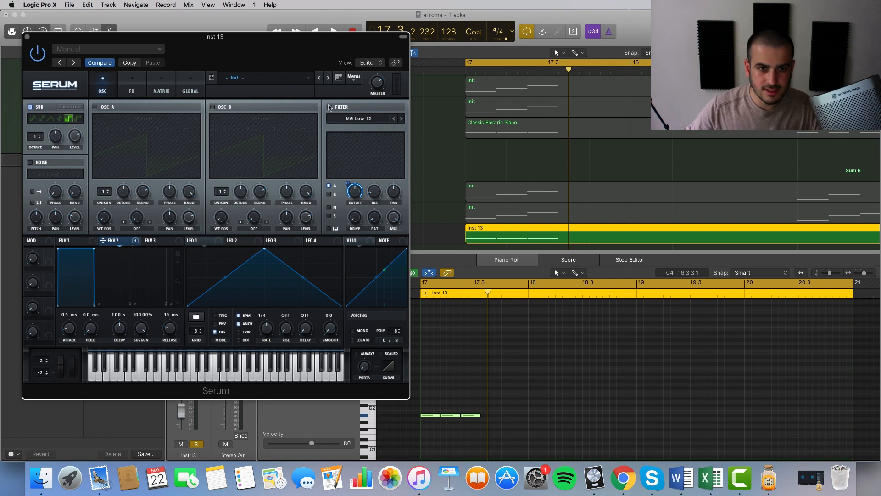
- Route Serum's sub oscillator through the enabled MG Low 24 filter and set envelope 2's sustain to 0%
{"action": "left_click", "coordinate": [329, 215]}
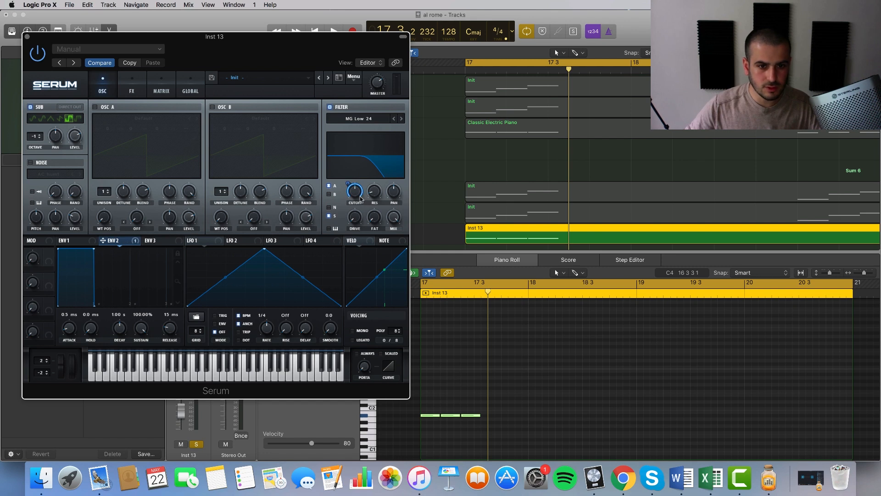
{"action": "mouse_move", "coordinate": [357, 195]}
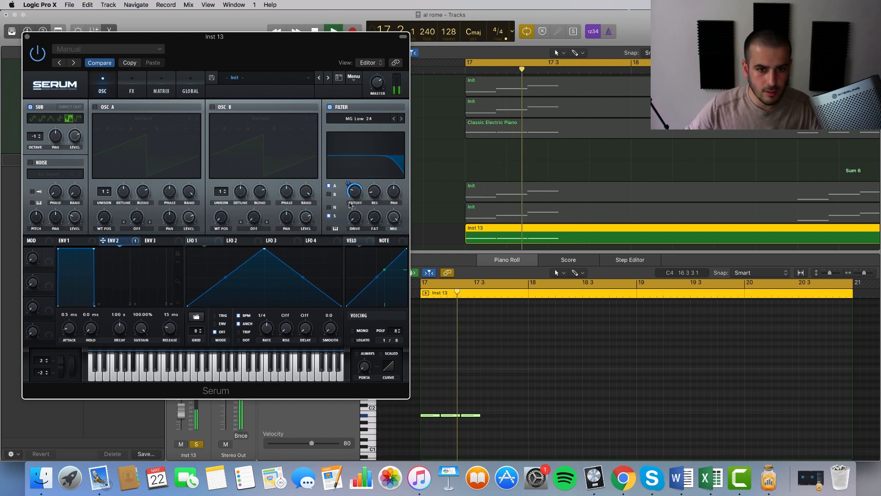
{"action": "left_click_drag", "start_coordinate": [136, 474], "coordinate": [137, 476]}
{"action": "key", "text": "space"}
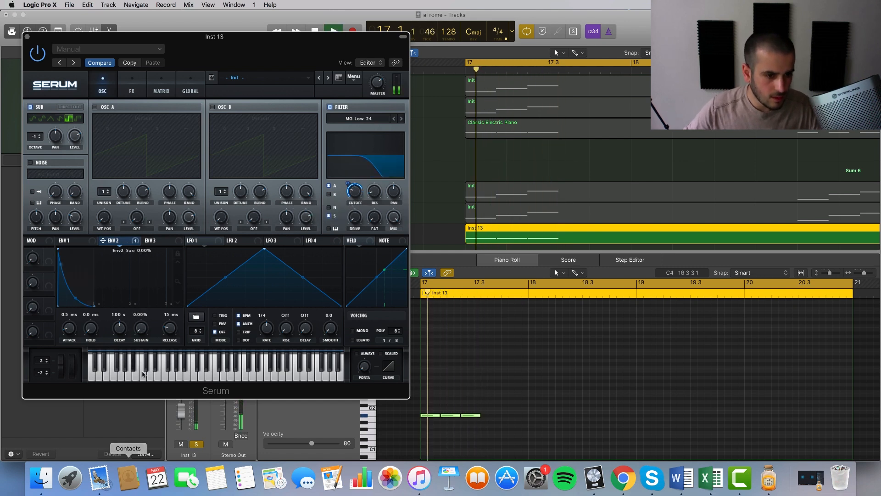
- Set envelope 2's decay to 487 ms and audition the sub notes
{"action": "key", "text": "space"}
{"action": "left_click_drag", "start_coordinate": [119, 327], "coordinate": [120, 333]}
{"action": "key", "text": "space"}
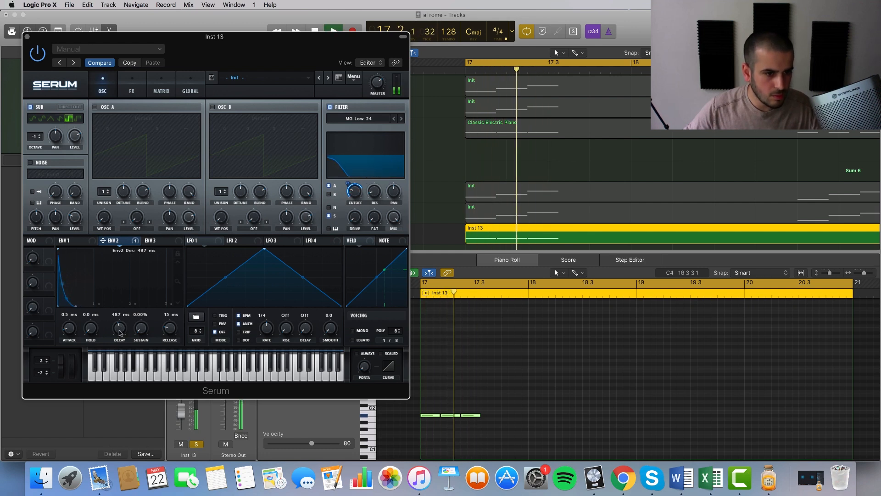
{"action": "key", "text": "space"}
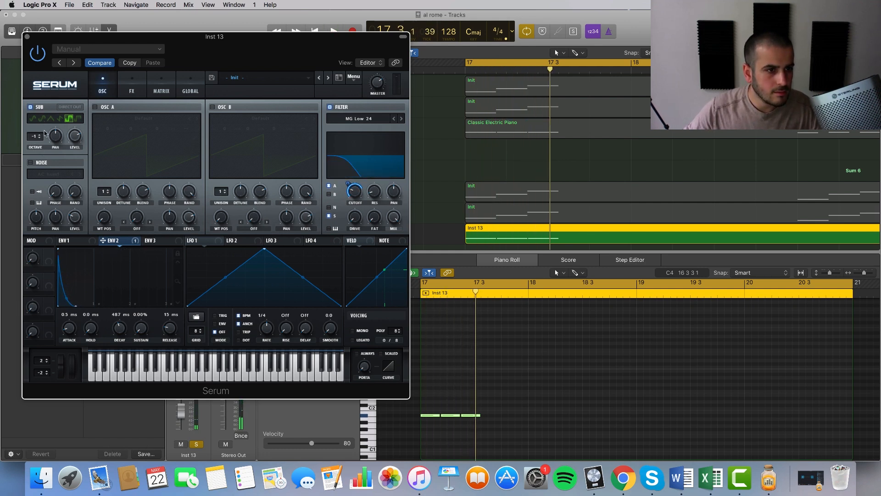
- Lengthen envelope 2's decay to 3.04 s while auditioning the sub notes, and close Serum
{"action": "key", "text": "space"}
{"action": "mouse_move", "coordinate": [351, 198]}
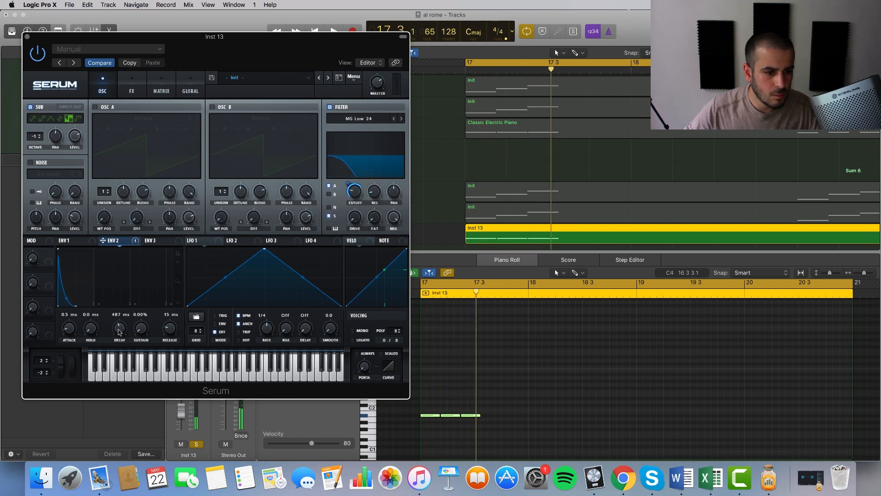
{"action": "scroll", "coordinate": [118, 327], "scroll_direction": "up", "scroll_amount": 3}
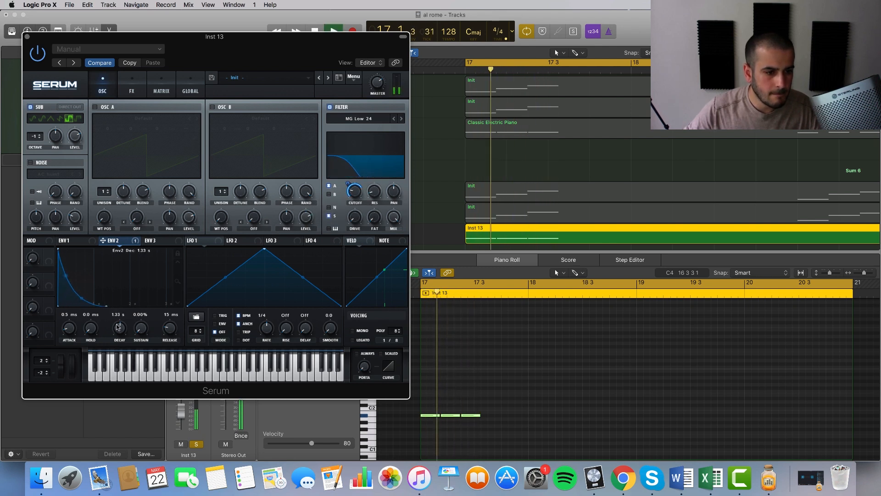
{"action": "key", "text": "space"}
{"action": "left_click_drag", "start_coordinate": [119, 324], "coordinate": [122, 320]}
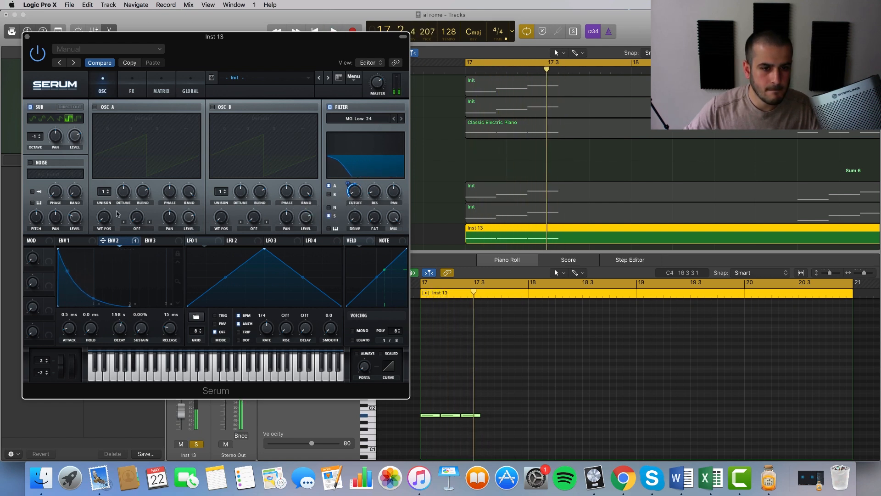
{"action": "key", "text": "space"}
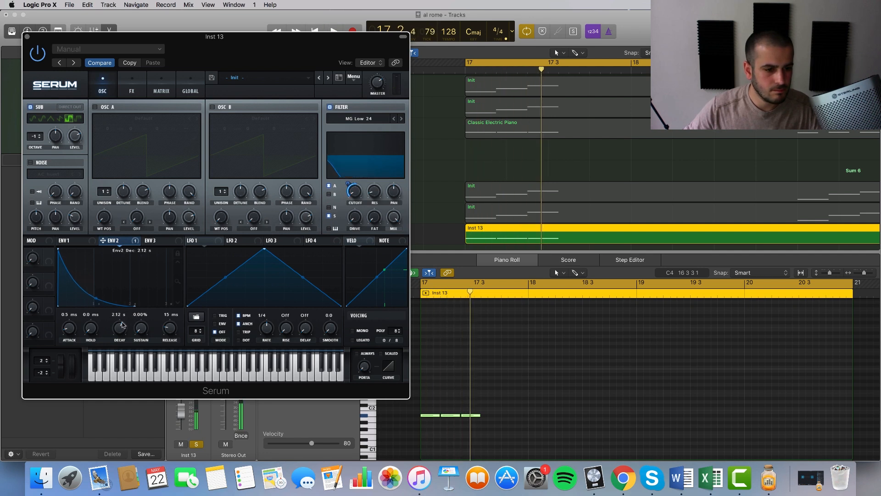
{"action": "left_click_drag", "start_coordinate": [122, 325], "coordinate": [123, 323]}
{"action": "key", "text": "space"}
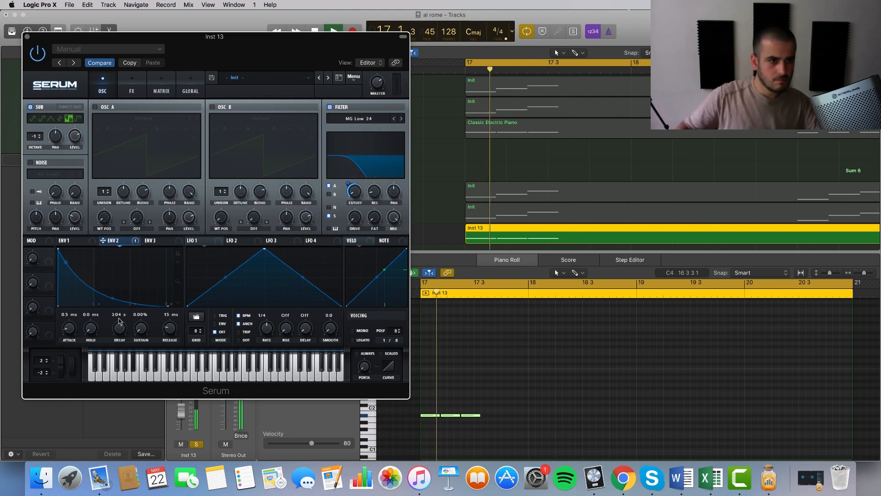
{"action": "key", "text": "space"}
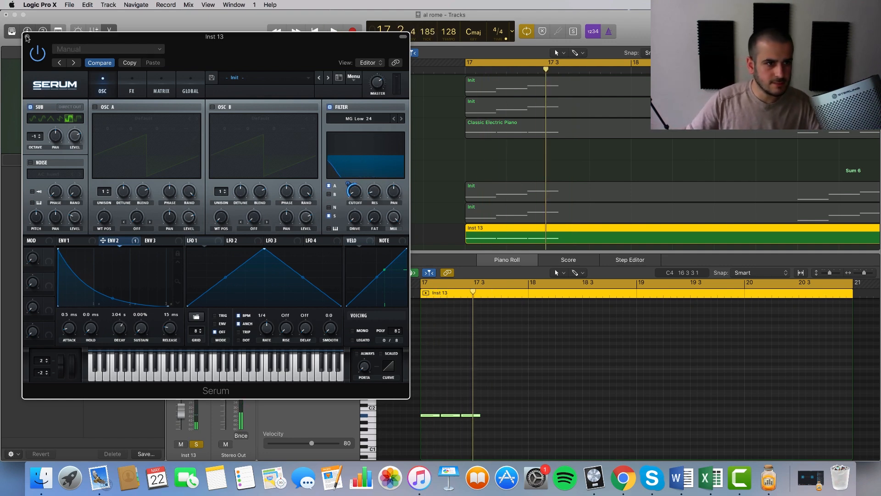
{"action": "left_click", "coordinate": [27, 37]}
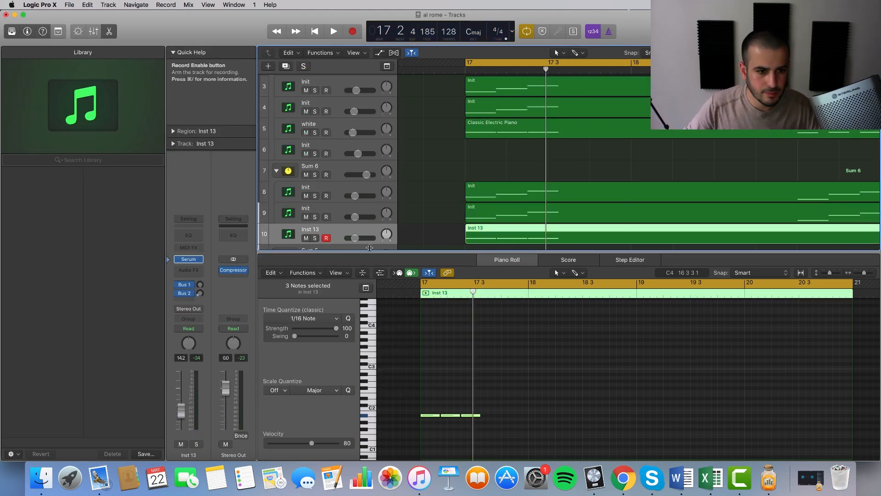
- Solo both Init tracks in the Sum 6 stack together with Inst 13 and play them
{"action": "key", "text": "space"}
{"action": "left_click", "coordinate": [315, 196]}
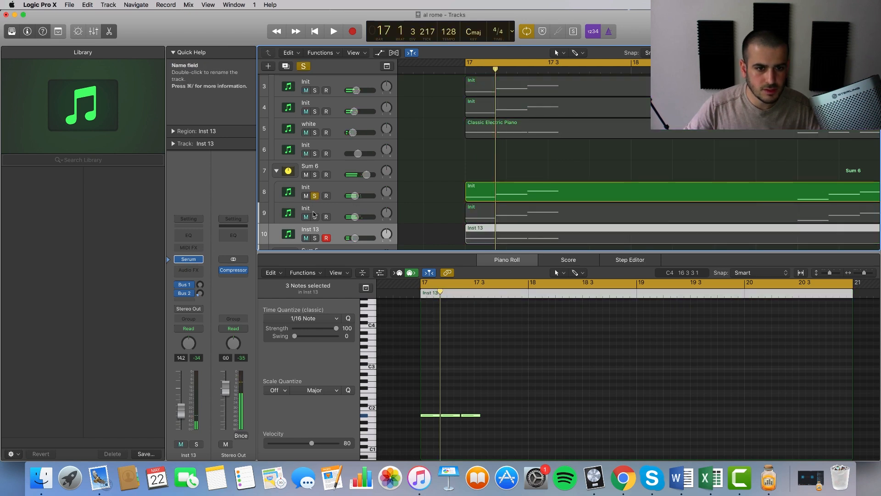
{"action": "left_click", "coordinate": [315, 217]}
{"action": "left_click", "coordinate": [314, 238]}
{"action": "key", "text": "space"}
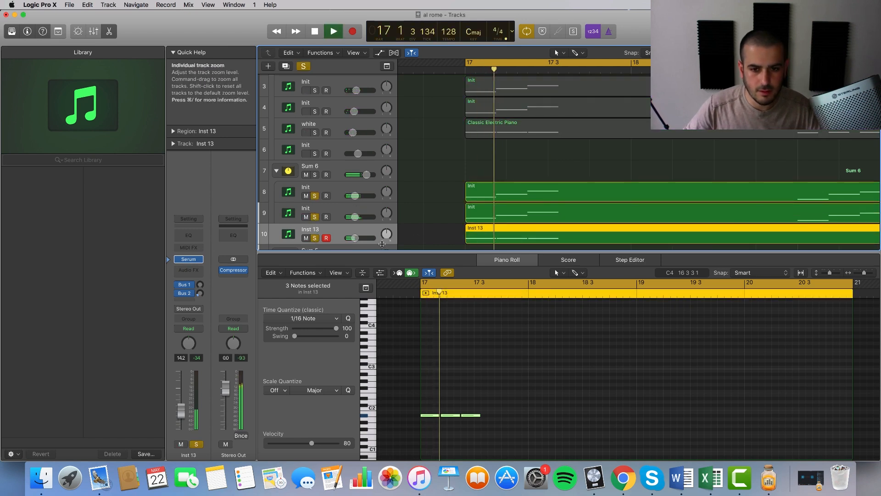
- Raise the Inst 13 track's volume to -5.2 dB and play the soloed layers
{"action": "key", "text": "space"}
{"action": "left_click_drag", "start_coordinate": [362, 238], "coordinate": [370, 238]}
{"action": "key", "text": "space"}
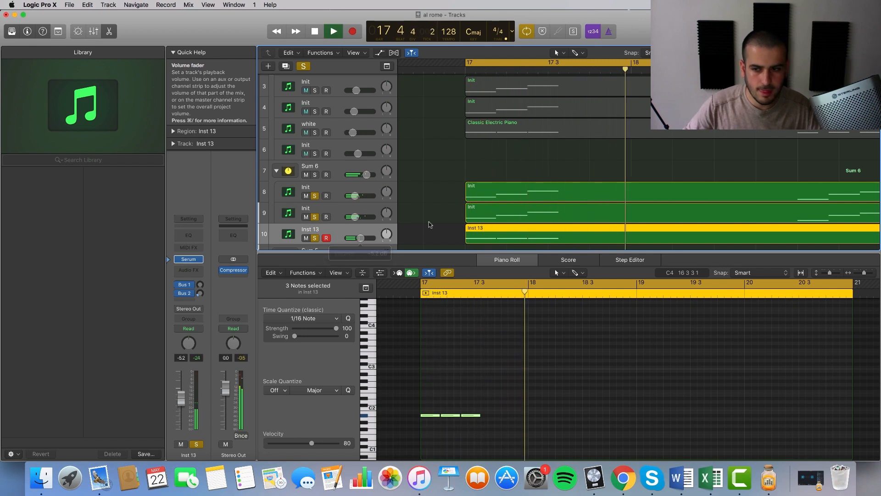
- Draw a note at the start of bar 19 in the Inst 13 region and move it to G1
{"action": "key", "text": "super+Left"}
{"action": "key", "text": "super+Left"}
{"action": "key", "text": "super+Left"}
{"action": "key", "text": "super+Left"}
{"action": "key", "text": "space"}
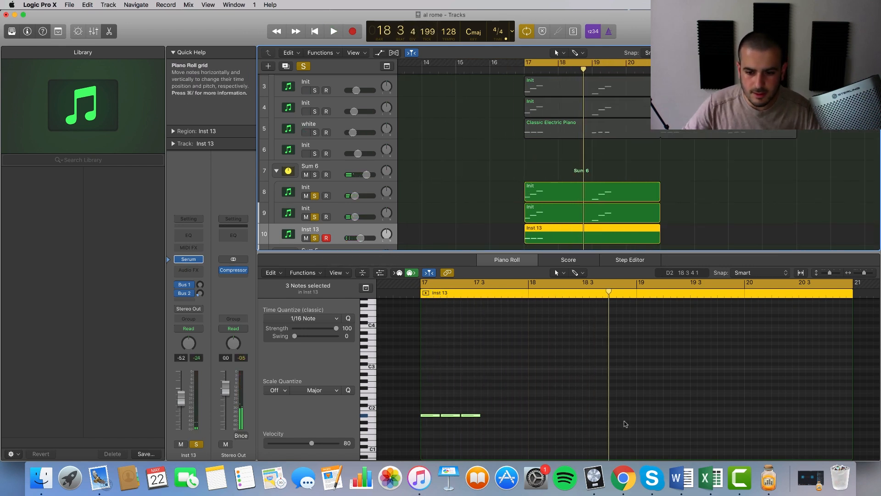
{"action": "scroll", "coordinate": [620, 444], "scroll_direction": "down", "scroll_amount": 3}
{"action": "left_click", "coordinate": [637, 432]}
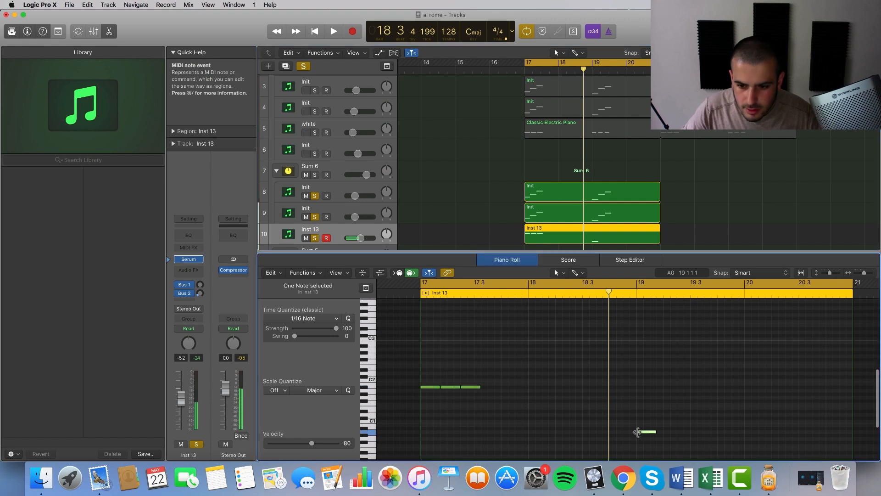
{"action": "left_click_drag", "start_coordinate": [645, 434], "coordinate": [649, 398]}
- Loop the first beats of bar 19 for auditioning and copy the G1 note twice to make three consecutive notes
{"action": "left_click_drag", "start_coordinate": [638, 284], "coordinate": [711, 284]}
{"action": "key", "text": "space"}
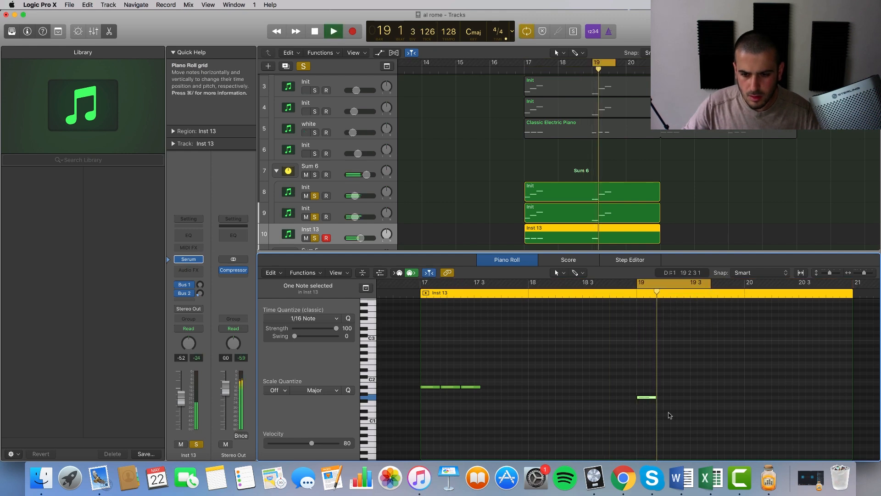
{"action": "key", "text": "space"}
{"action": "left_click", "coordinate": [658, 397]}
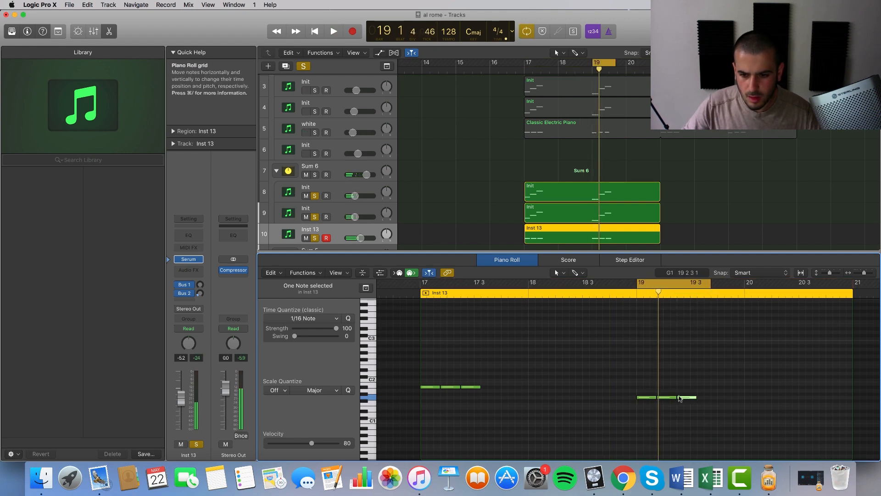
- Select the three bar 19 notes, lower them to F#1, and audition them with the plucks
{"action": "left_click_drag", "start_coordinate": [633, 382], "coordinate": [717, 435]}
{"action": "scroll", "coordinate": [681, 398], "scroll_direction": "up", "scroll_amount": 5}
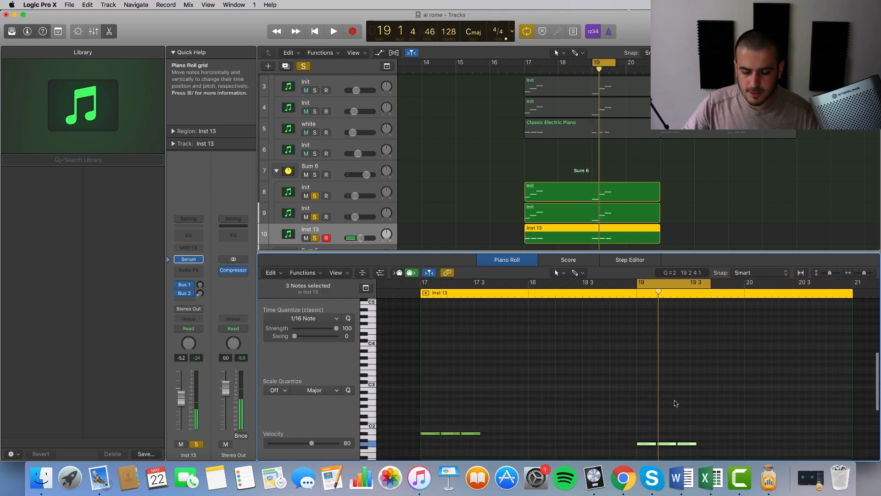
{"action": "mouse_move", "coordinate": [648, 446]}
{"action": "left_mouse_down"}
{"action": "mouse_move", "coordinate": [649, 357]}
{"action": "mouse_move", "coordinate": [646, 451]}
{"action": "left_mouse_up"}
{"action": "key", "text": "space"}
{"action": "key", "text": "space"}
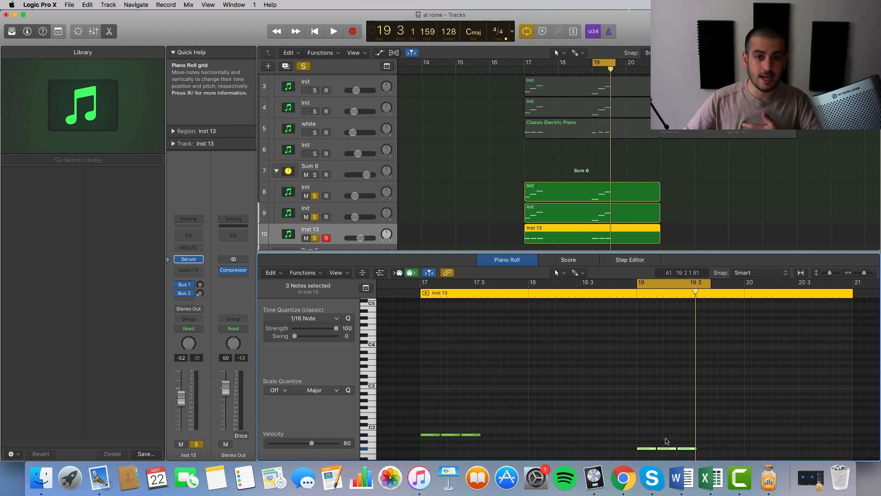
- Try the three bar 19 notes two octaves higher at F#3, and return them to F#1
{"action": "left_click_drag", "start_coordinate": [647, 450], "coordinate": [648, 367]}
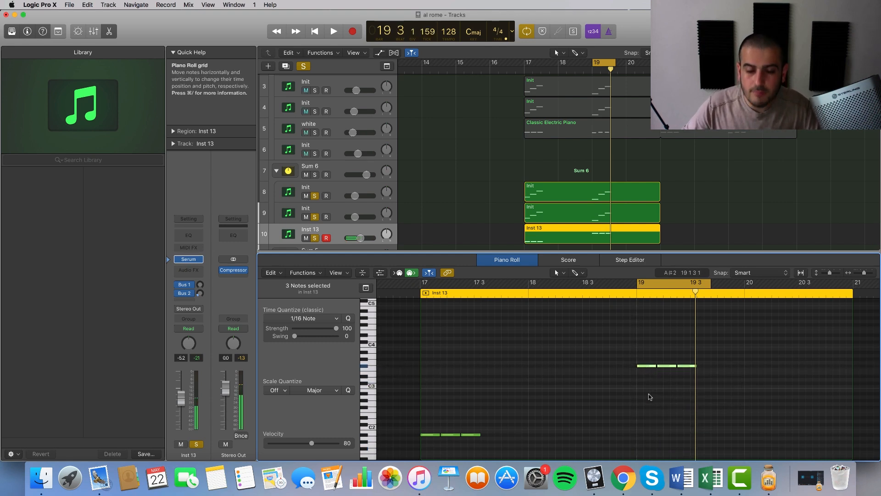
{"action": "left_click", "coordinate": [645, 366]}
{"action": "key", "text": "space"}
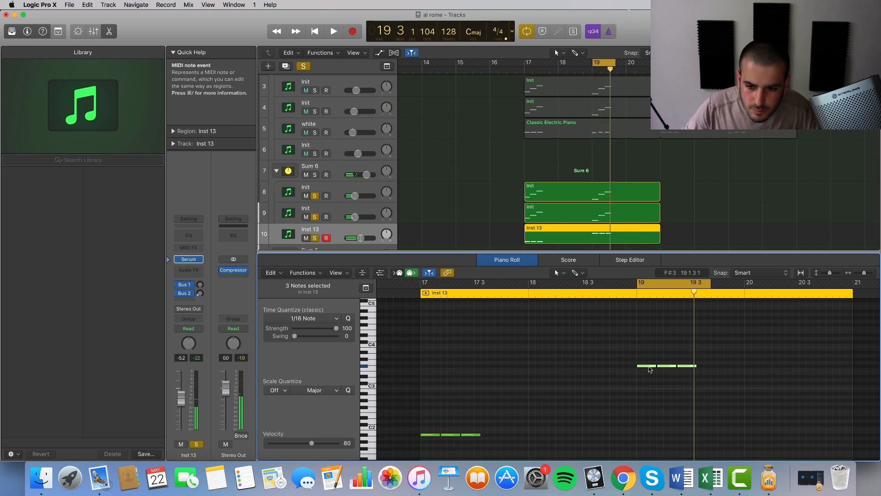
{"action": "left_click_drag", "start_coordinate": [649, 368], "coordinate": [654, 444]}
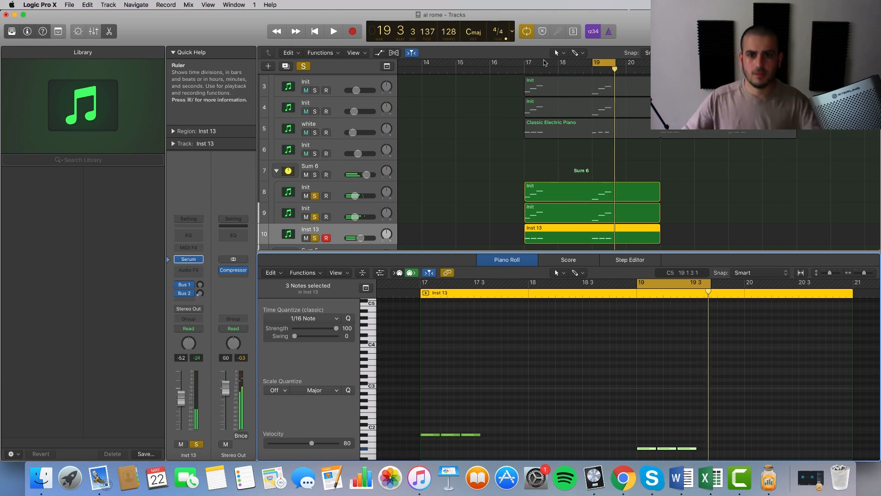
- Redefine the cycle range to start at bar 17 and play through the full layered phrase
{"action": "left_click_drag", "start_coordinate": [524, 64], "coordinate": [728, 63]}
{"action": "key", "text": "space"}
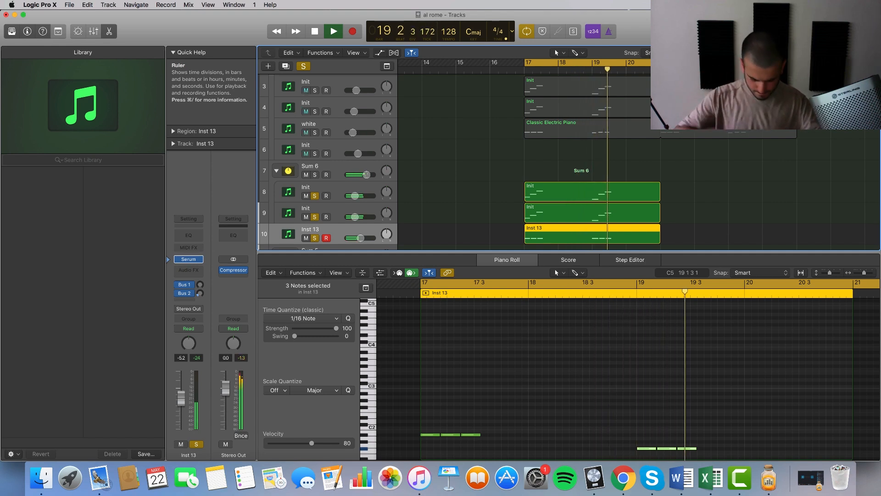
{"action": "key", "text": "space"}
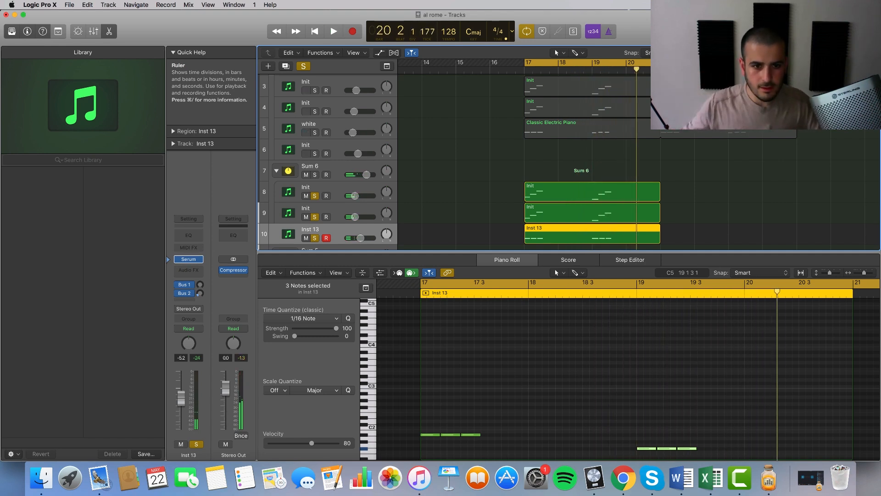
- Turn off solo on both Init tracks in Sum 6 and on Inst 13
{"action": "left_click", "coordinate": [314, 195]}
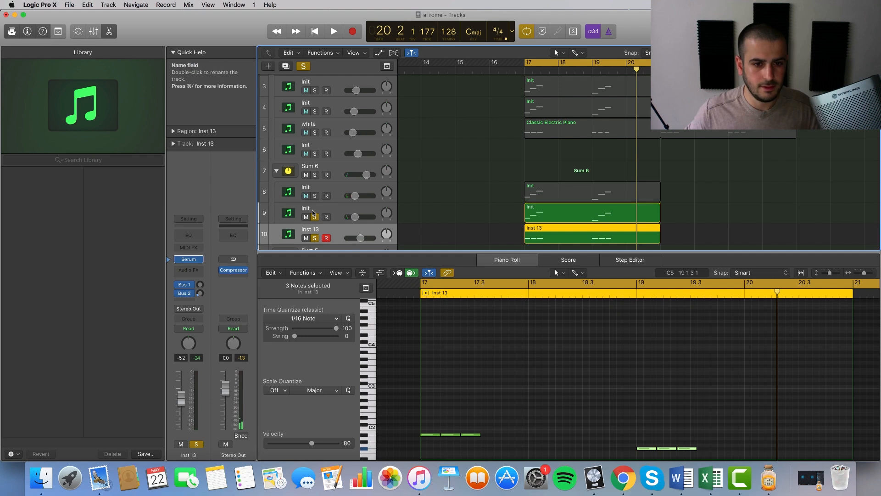
{"action": "left_click", "coordinate": [315, 216]}
{"action": "left_click", "coordinate": [315, 238]}
{"action": "scroll", "coordinate": [312, 197], "scroll_direction": "down", "scroll_amount": 3}
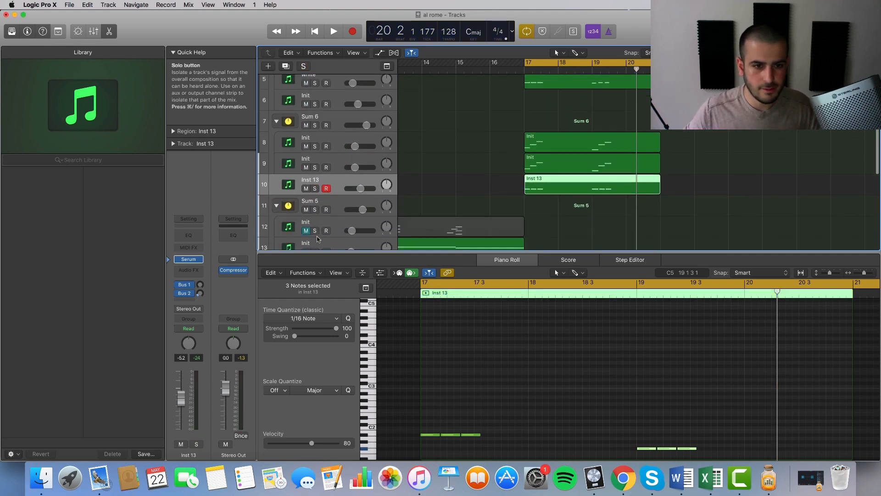
{"action": "left_click", "coordinate": [336, 149]}
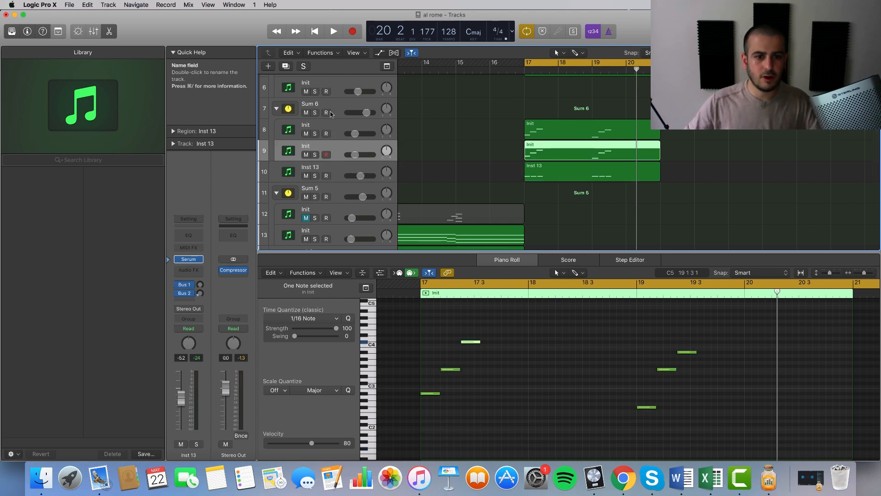
{"action": "left_click", "coordinate": [114, 5]}
{"action": "left_click", "coordinate": [220, 179]}
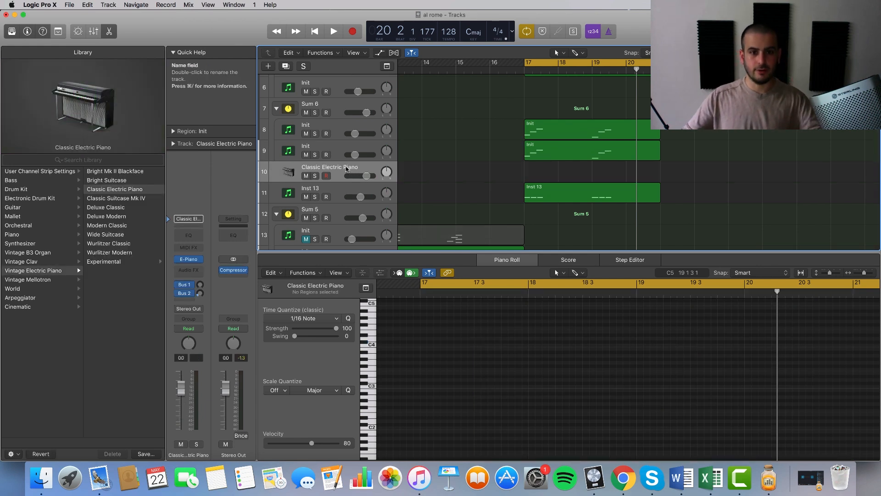
{"action": "key", "text": "super+BackSpace"}
- Duplicate the lower Init track in Sum 6 and copy its bar 17 region onto the new track
{"action": "left_click", "coordinate": [330, 147]}
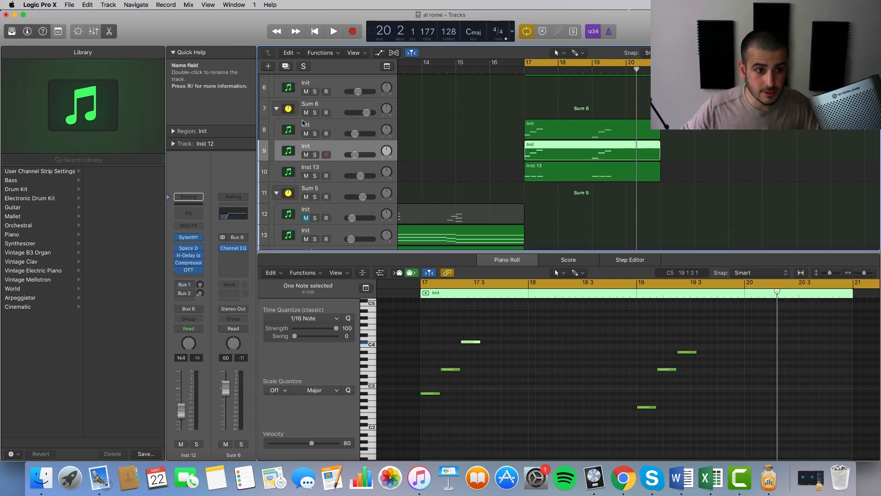
{"action": "left_click", "coordinate": [285, 67]}
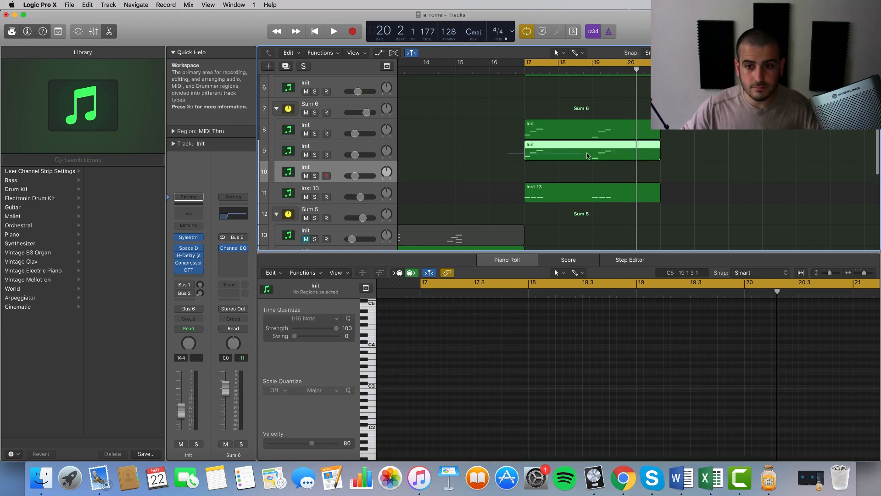
{"action": "key", "text": "super+r"}
{"action": "left_click_drag", "start_coordinate": [696, 154], "coordinate": [560, 174]}
- Solo the duplicated Init track and audition its copied pluck phrase
{"action": "left_click", "coordinate": [315, 176]}
{"action": "key", "text": "space"}
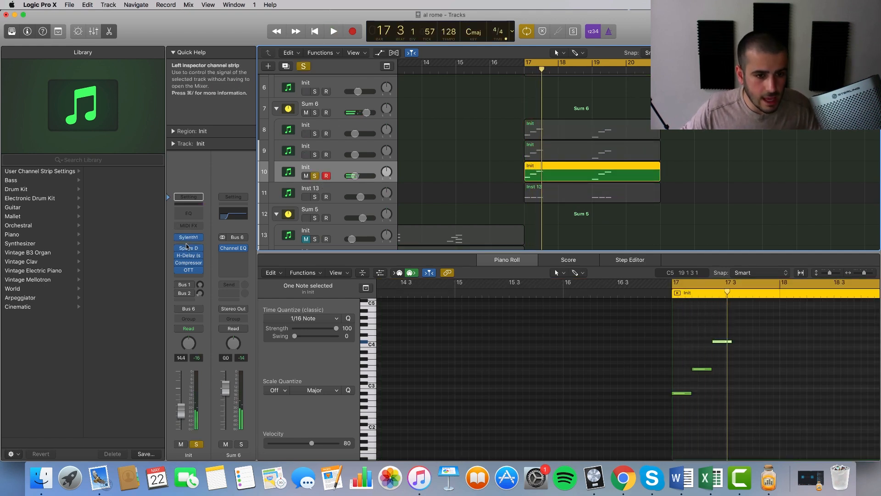
{"action": "key", "text": "space"}
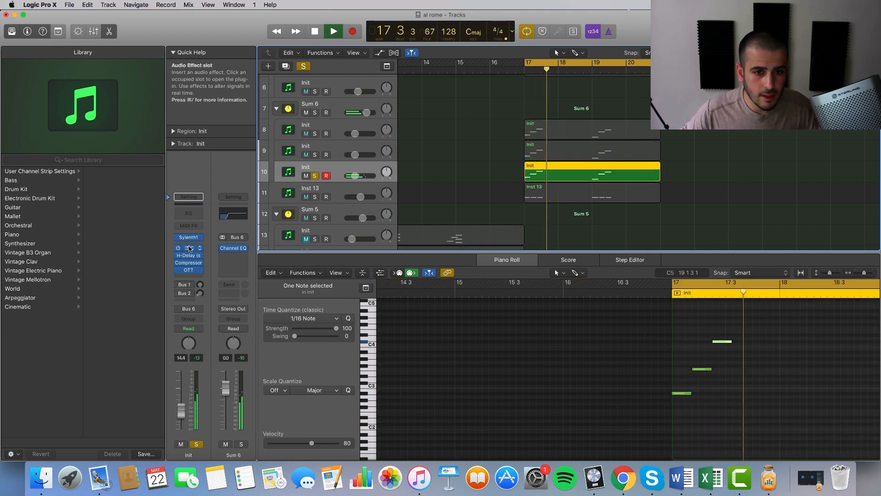
{"action": "key", "text": "space"}
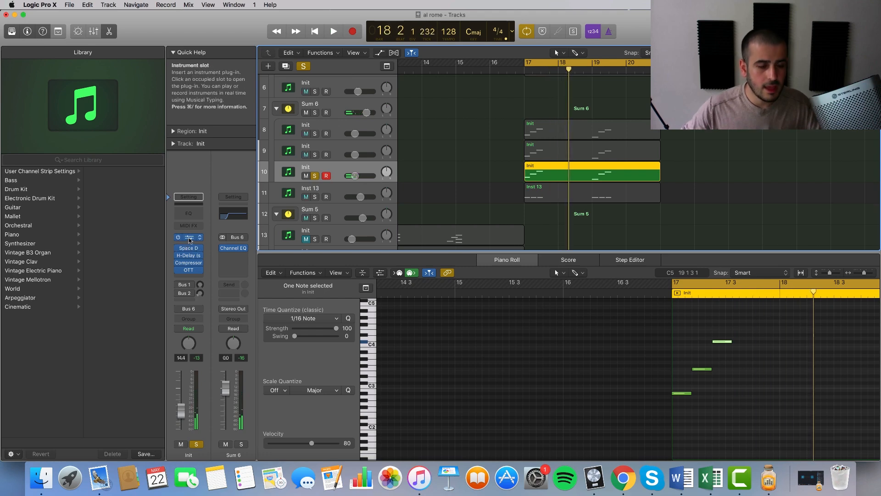
- Set Sylenth1's oscillator A1 waveform to Noise on the duplicated Init track and lower the track's volume to -23.5 dB
{"action": "left_click", "coordinate": [189, 239]}
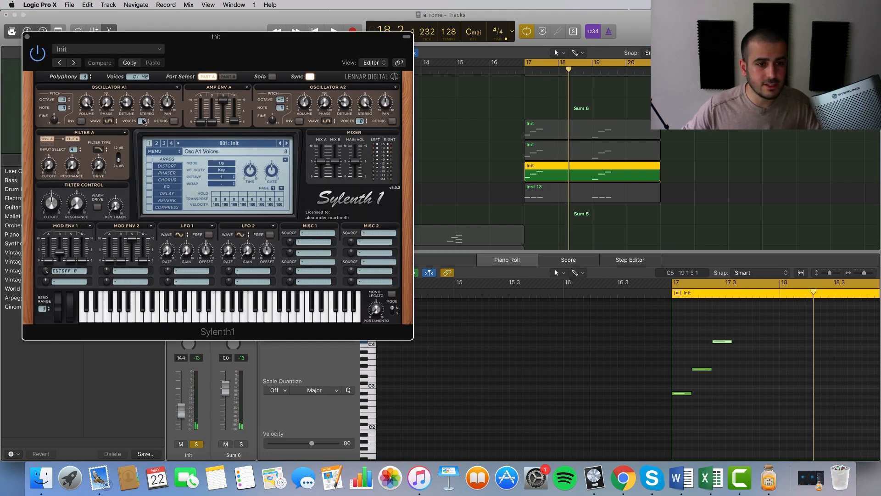
{"action": "left_click", "coordinate": [107, 121]}
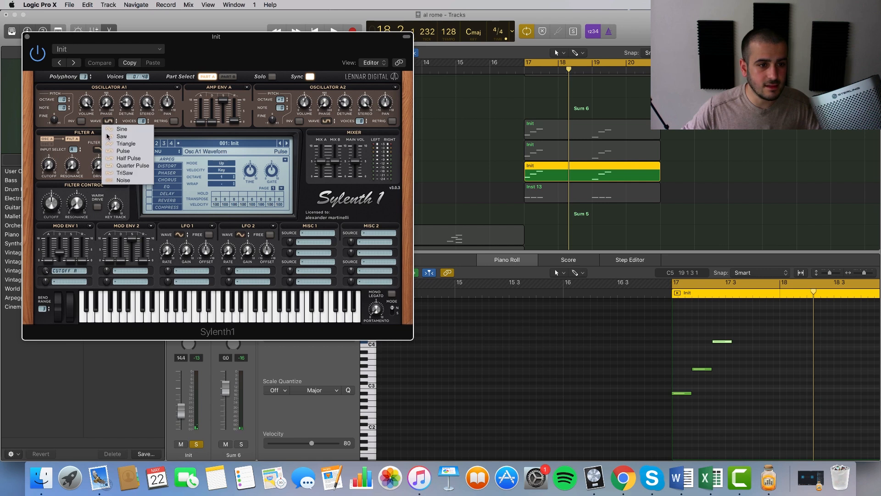
{"action": "left_click", "coordinate": [112, 180]}
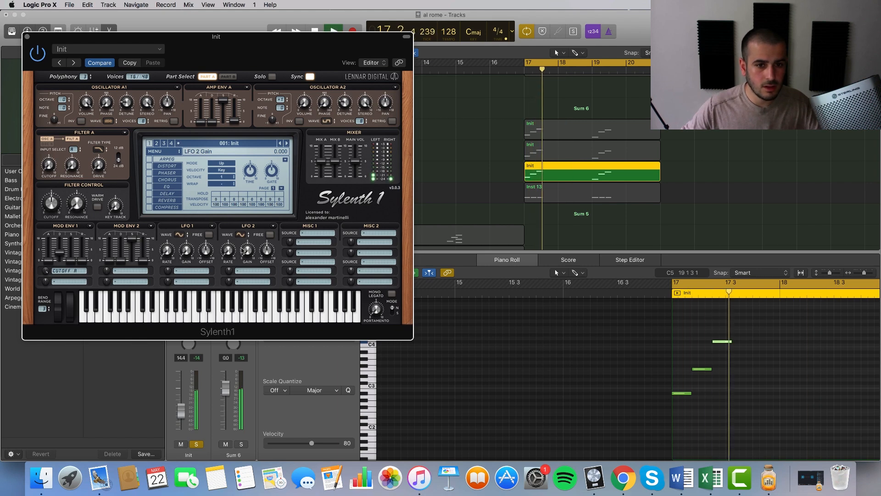
{"action": "left_click_drag", "start_coordinate": [284, 65], "coordinate": [601, 90]}
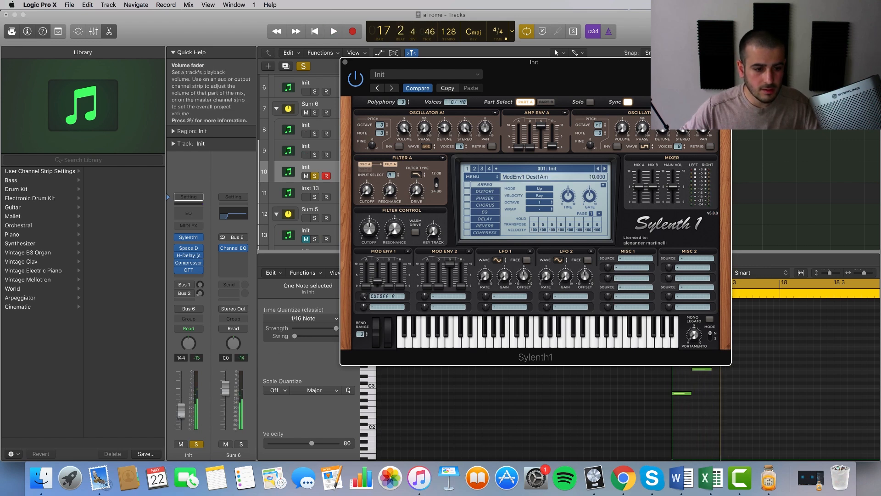
{"action": "left_click_drag", "start_coordinate": [181, 408], "coordinate": [180, 417]}
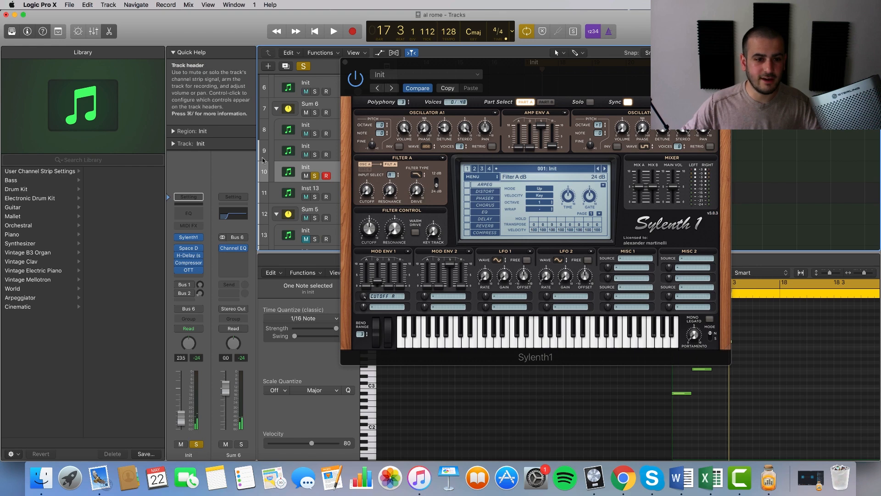
- Add a Chorus effect after OTT on the duplicated Init track, with mix at 52% and intensity at 51%, and close both plug-in windows
{"action": "left_click", "coordinate": [195, 278]}
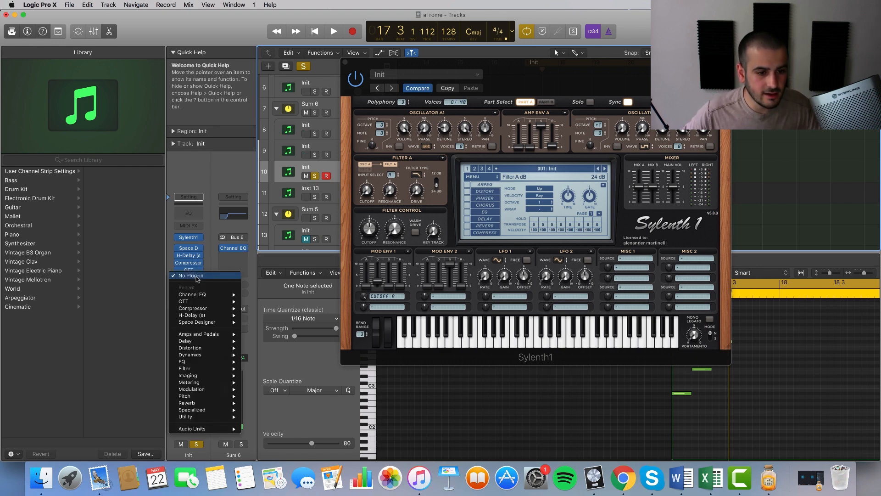
{"action": "mouse_move", "coordinate": [191, 388]}
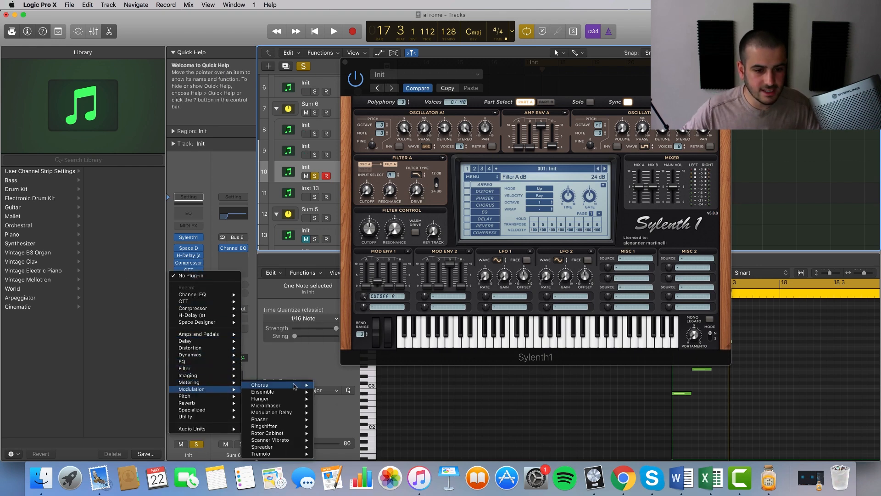
{"action": "left_click", "coordinate": [352, 386]}
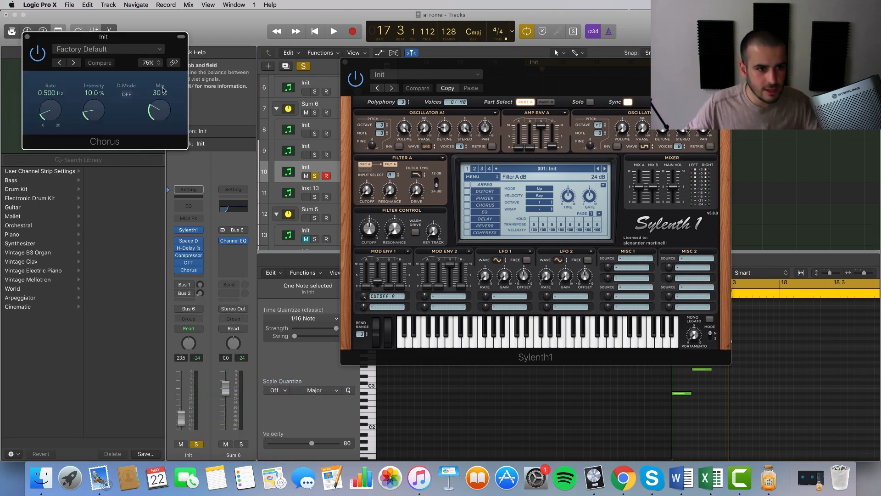
{"action": "left_click_drag", "start_coordinate": [163, 114], "coordinate": [166, 95]}
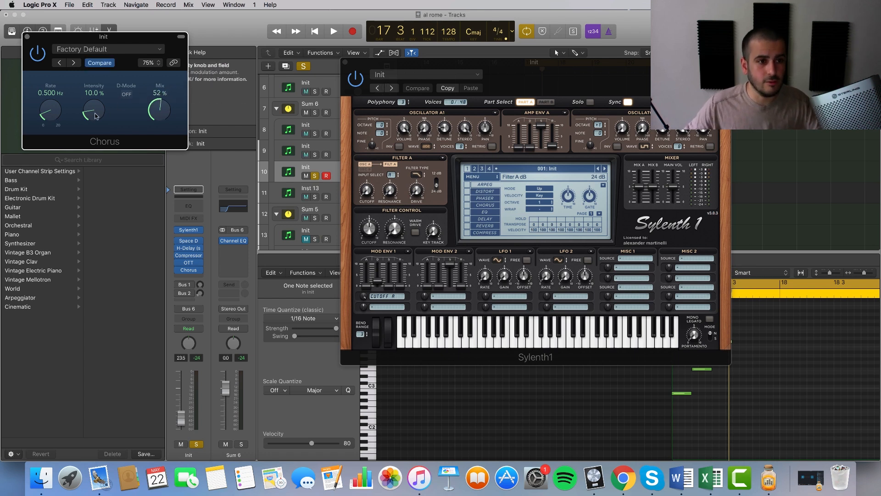
{"action": "left_click_drag", "start_coordinate": [96, 116], "coordinate": [97, 75]}
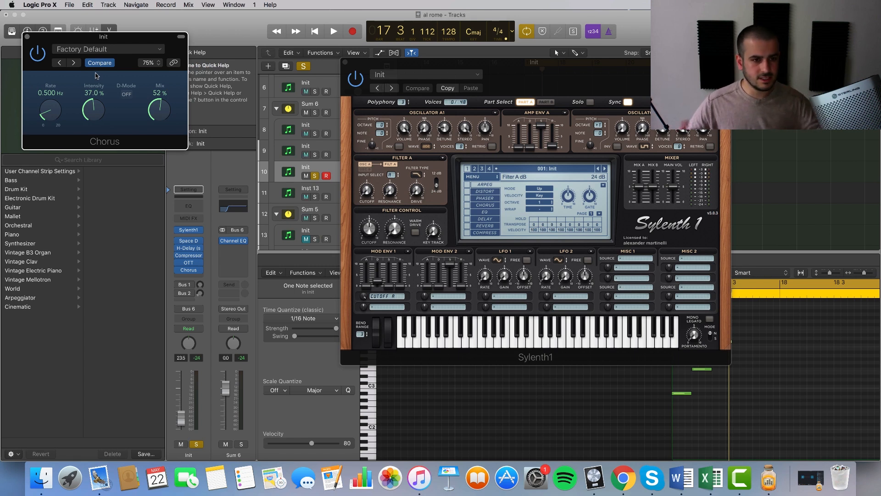
{"action": "key", "text": "space"}
{"action": "left_click_drag", "start_coordinate": [90, 114], "coordinate": [89, 93]}
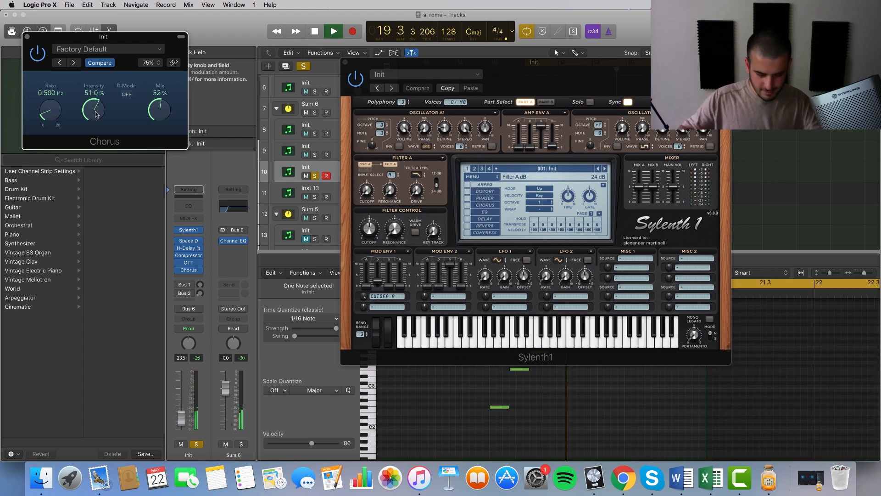
{"action": "key", "text": "space"}
{"action": "left_click", "coordinate": [27, 37]}
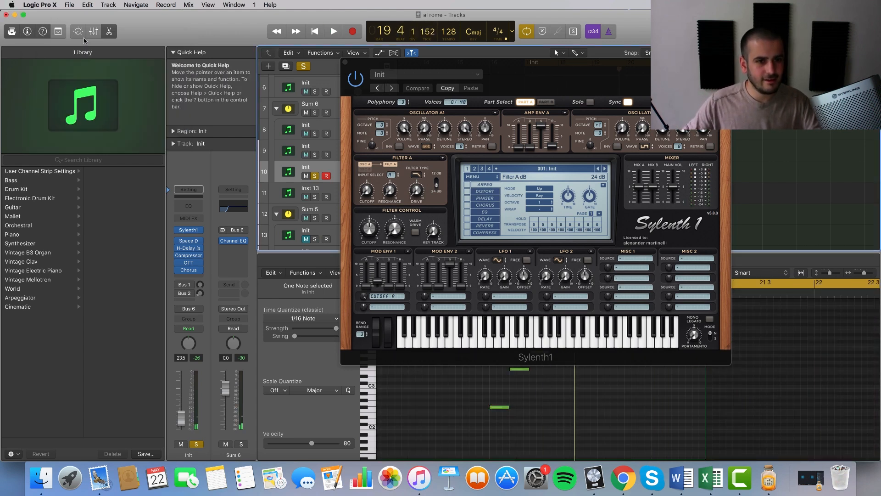
{"action": "left_click", "coordinate": [345, 63]}
- Turn off solo on the duplicated Init track and raise its volume to -16.0 dB while checking it in the mix
{"action": "left_click", "coordinate": [315, 176]}
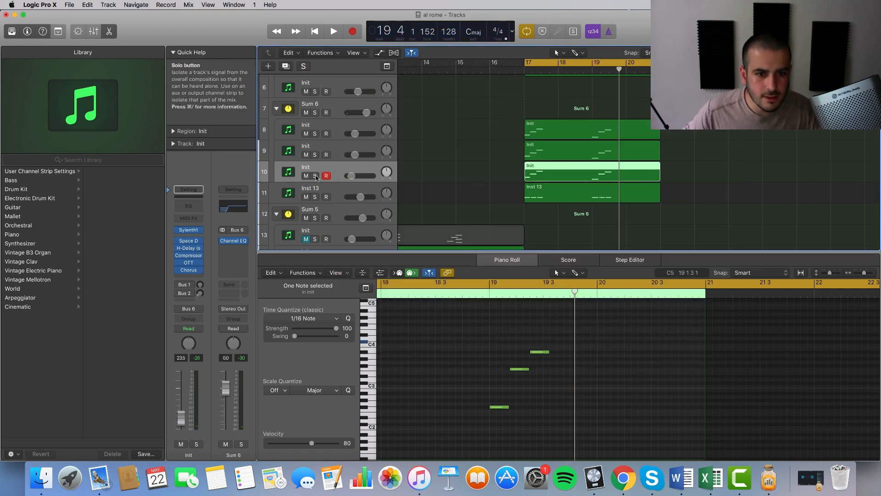
{"action": "key", "text": "space"}
{"action": "left_click_drag", "start_coordinate": [351, 176], "coordinate": [353, 176]}
{"action": "key", "text": "space"}
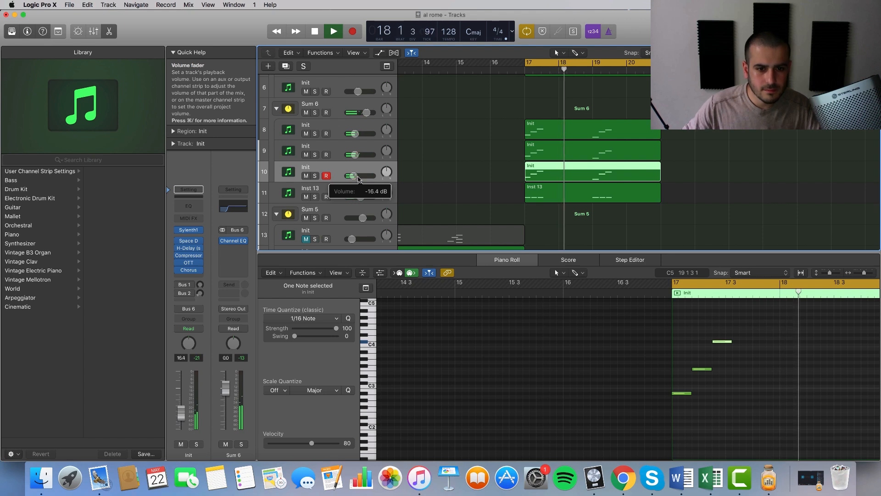
{"action": "key", "text": "space"}
- Solo Sum 6 and Inst 13, lower the duplicated Init track's volume to -19.0 dB, and audition the layers together
{"action": "left_click", "coordinate": [315, 112]}
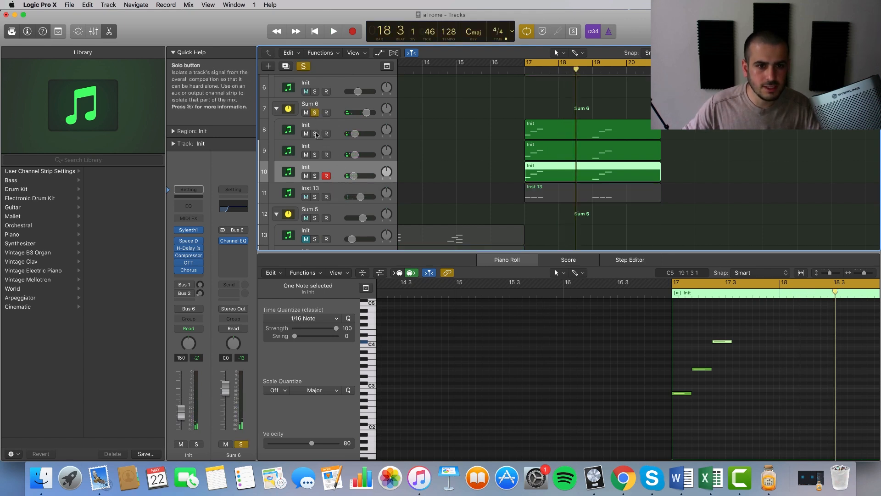
{"action": "left_click", "coordinate": [315, 197]}
{"action": "key", "text": "space"}
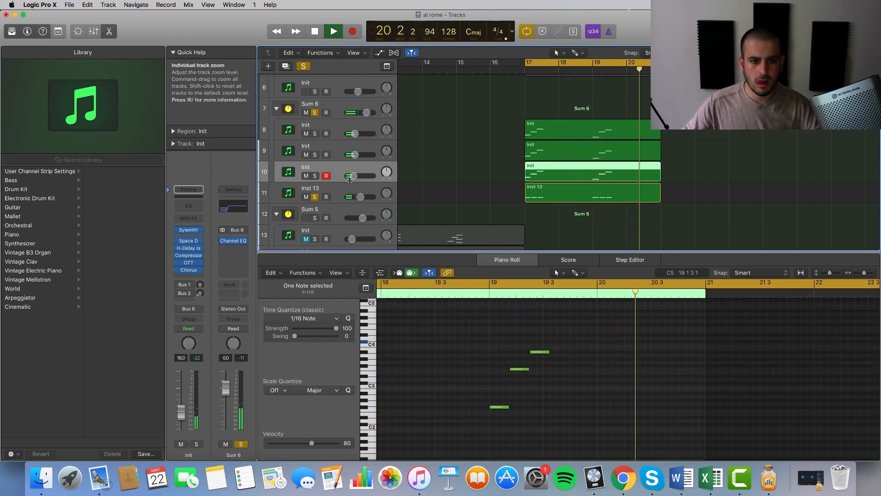
{"action": "key", "text": "space"}
{"action": "left_click_drag", "start_coordinate": [350, 181], "coordinate": [349, 180]}
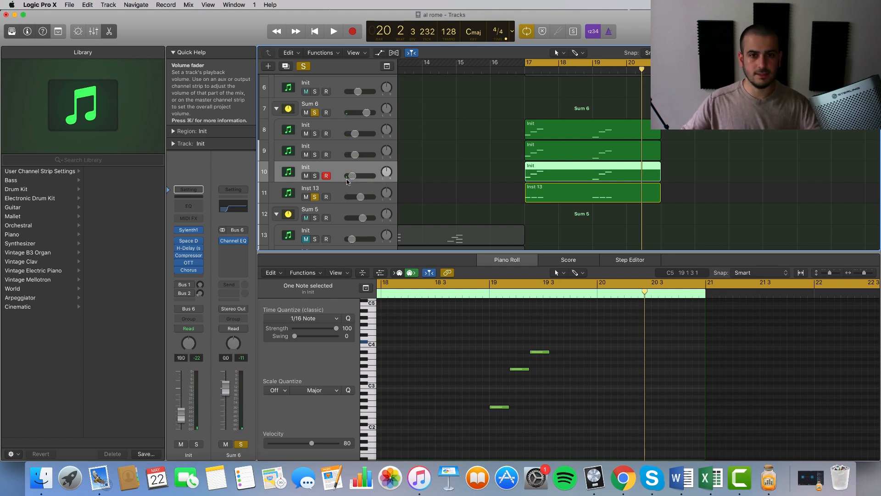
{"action": "key", "text": "space"}
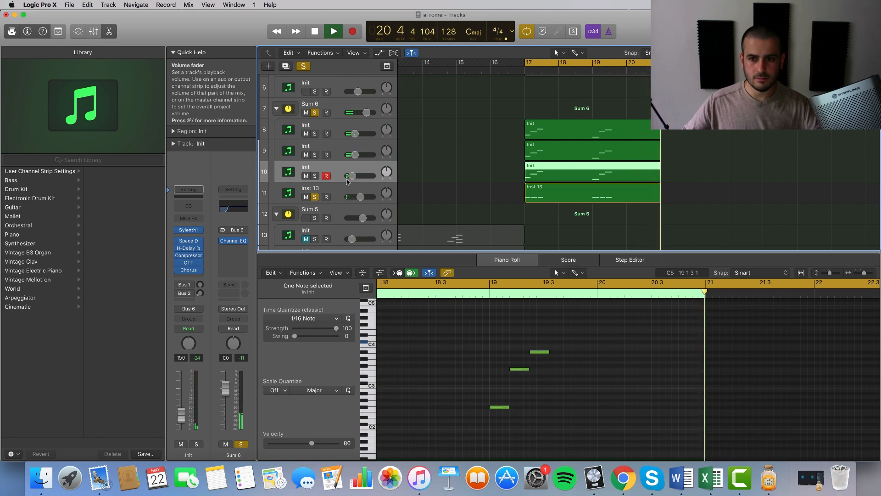
{"action": "key", "text": "space"}
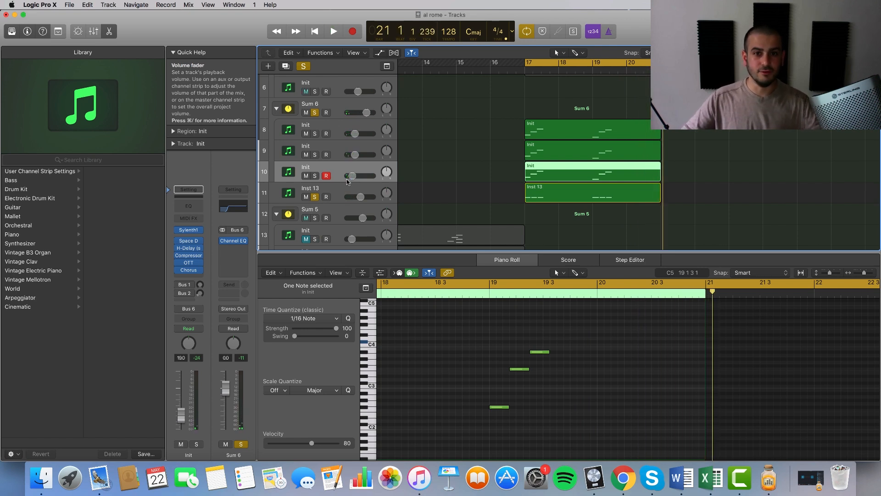